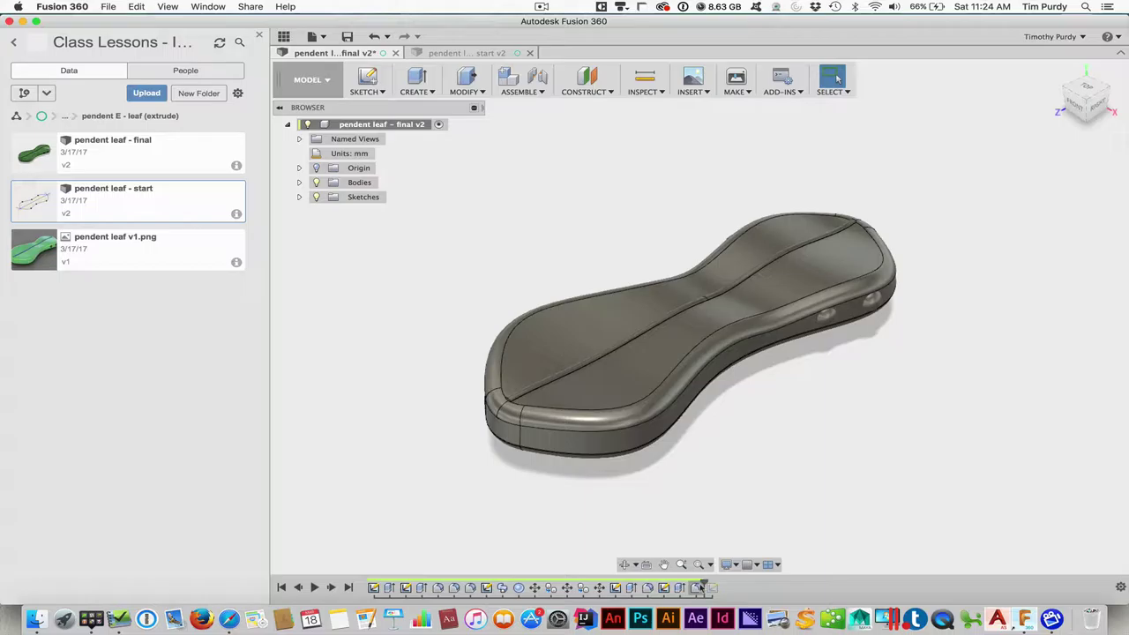
Step through the finished pendant's history to preview the slab, cuts, fillets, vein, buttons and clip.
mouse_move(706, 579)
left_mouse_down()
mouse_move(380, 583)
mouse_move(388, 580)
left_mouse_up()
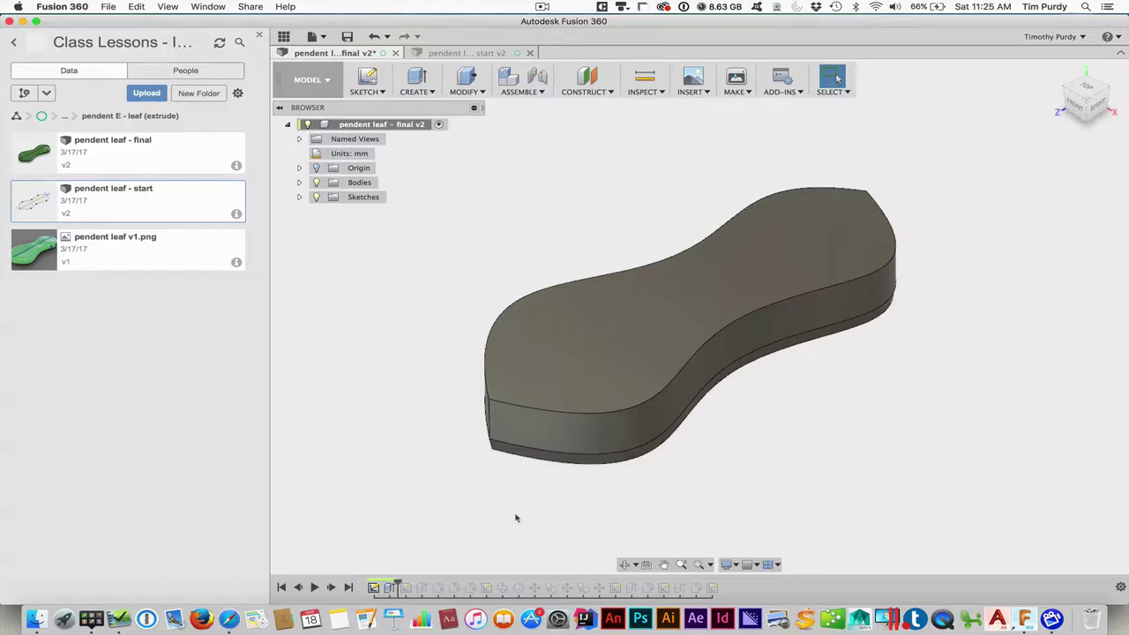
middle_click_drag(516, 518, 514, 481, "shift")
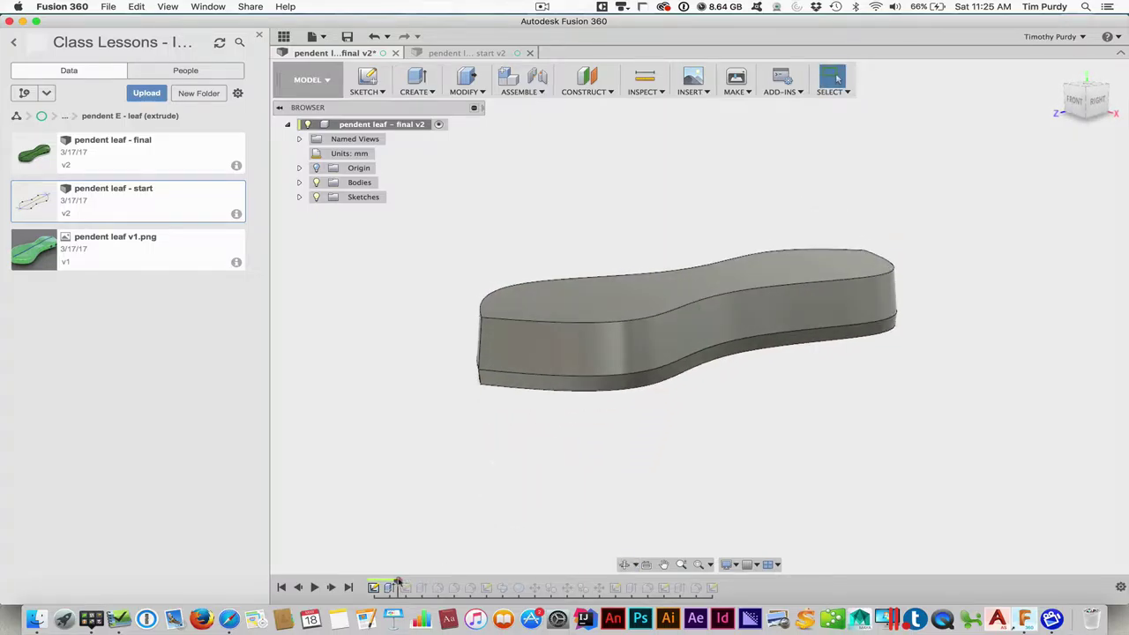
left_click_drag(428, 584, 429, 581)
middle_click_drag(541, 423, 605, 361, "shift")
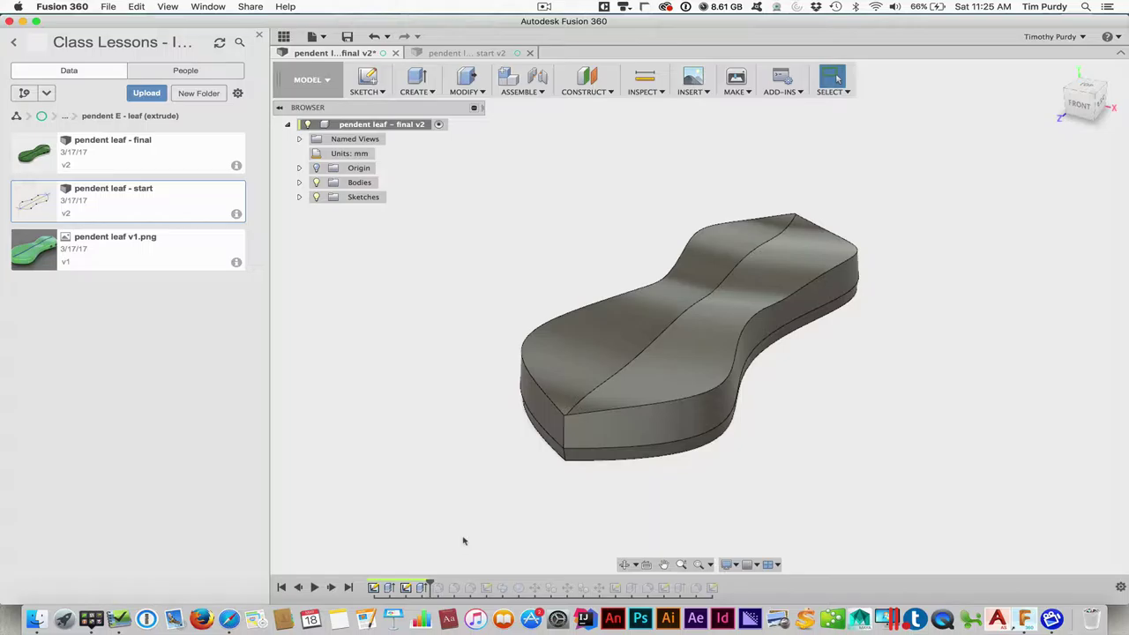
left_click_drag(430, 582, 477, 582)
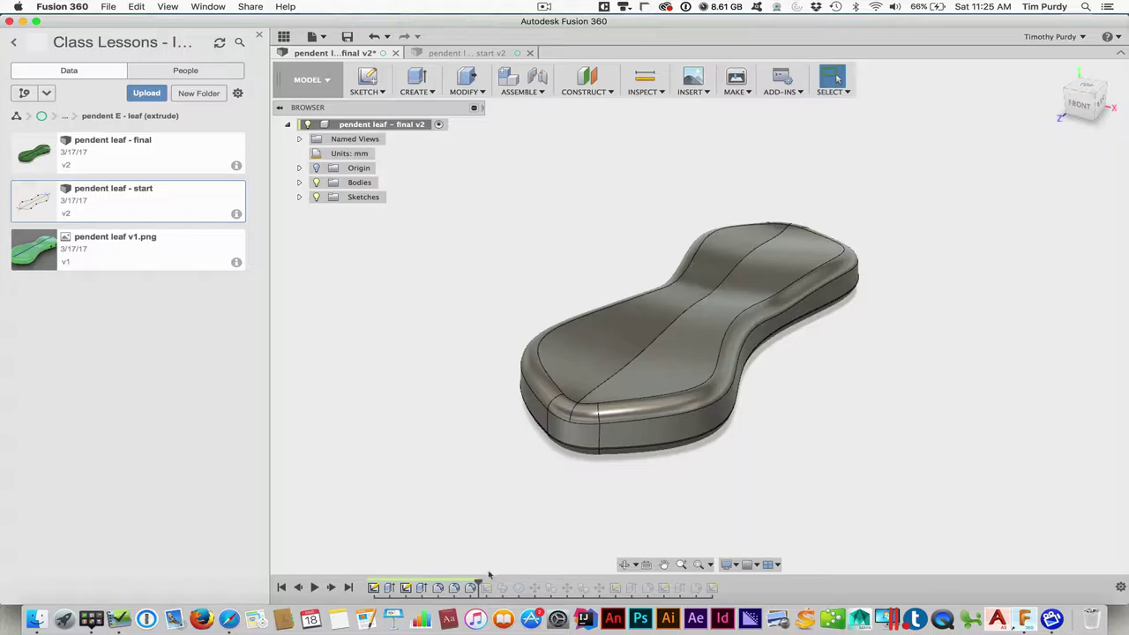
left_click_drag(477, 582, 504, 582)
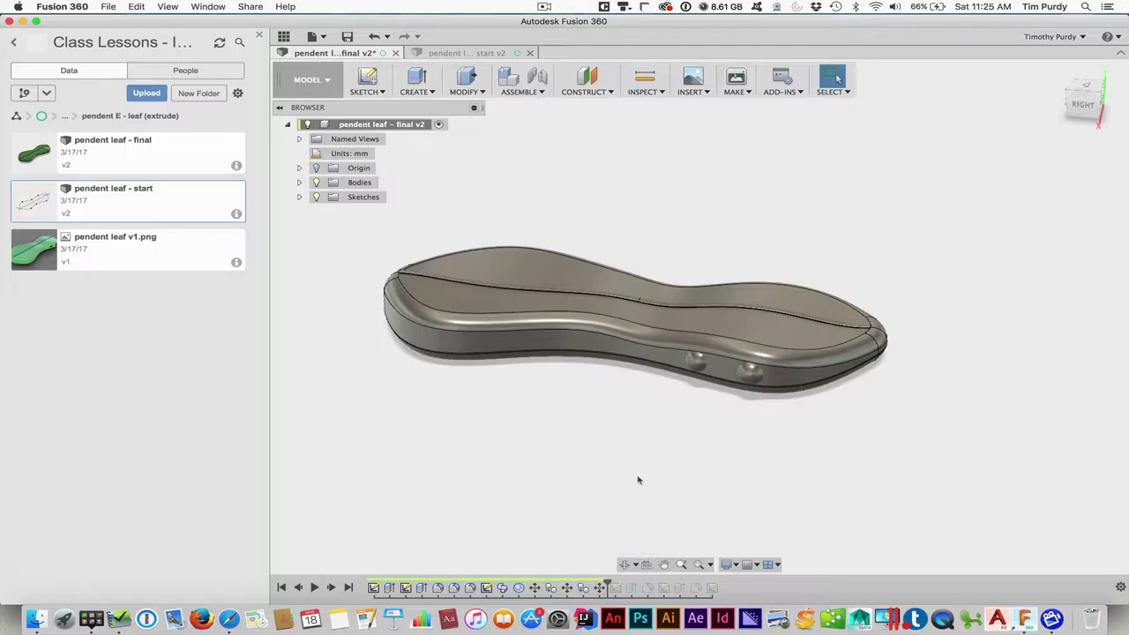
middle_click_drag(638, 476, 650, 436, "shift")
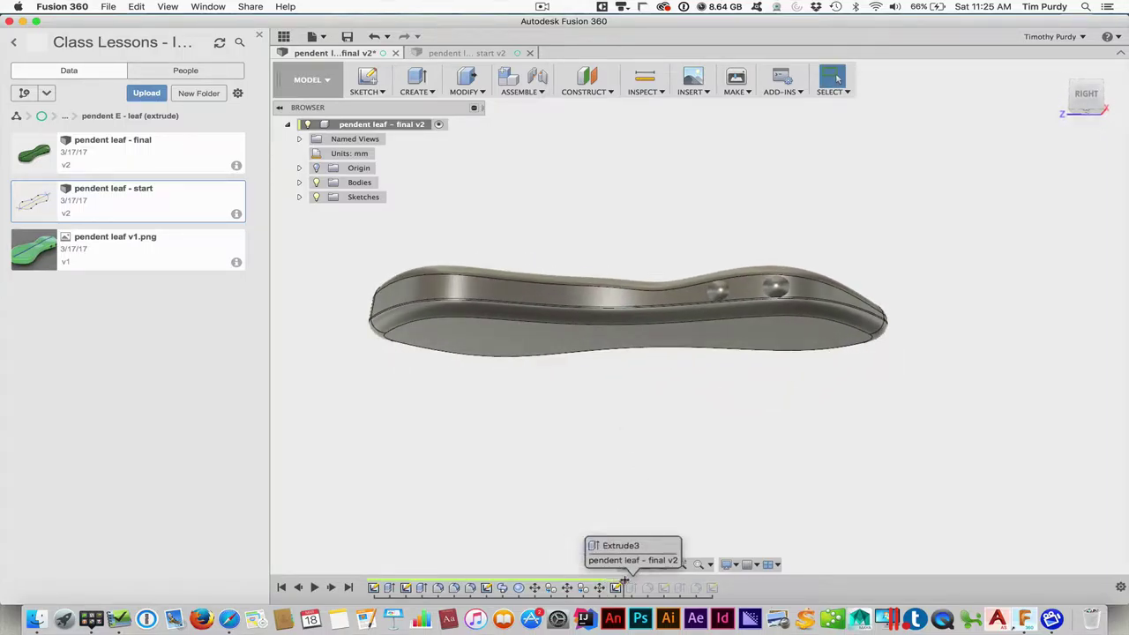
left_click_drag(624, 586, 655, 584)
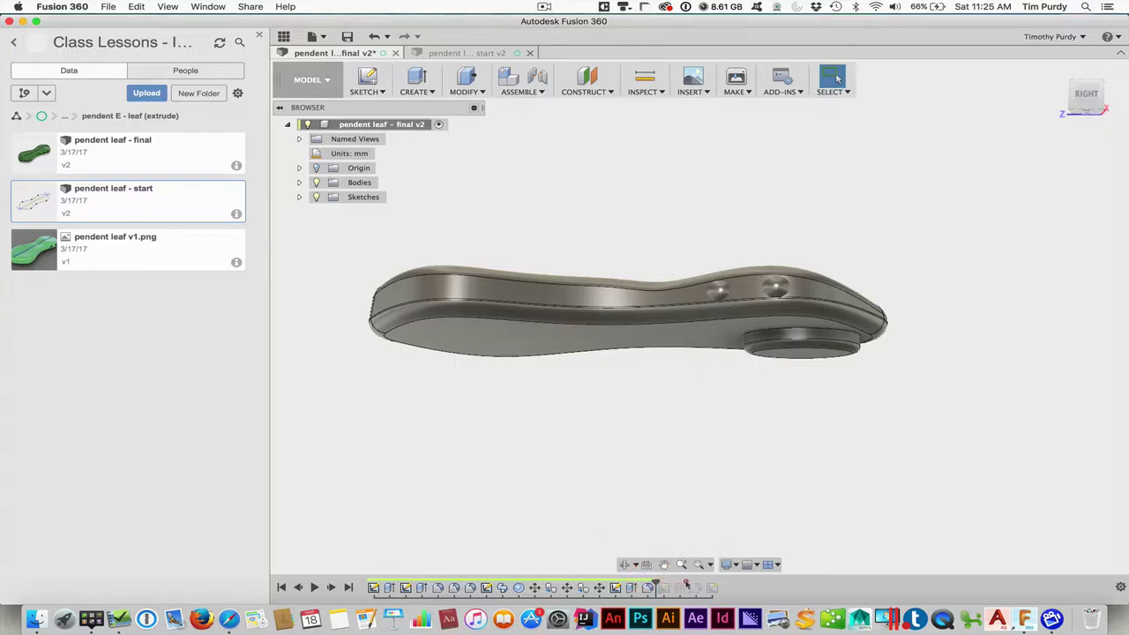
left_click_drag(655, 584, 704, 585)
middle_click_drag(763, 395, 811, 431, "shift")
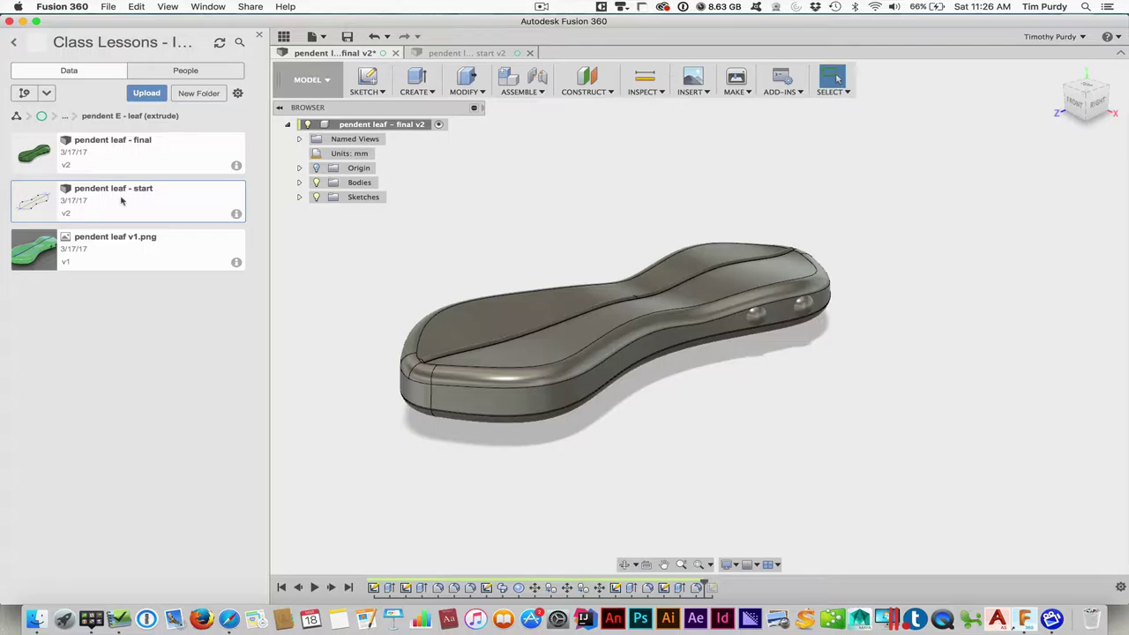
In the pendent leaf start file, hide the Data Panel and extrude both leaf outline halves.
left_click(450, 53)
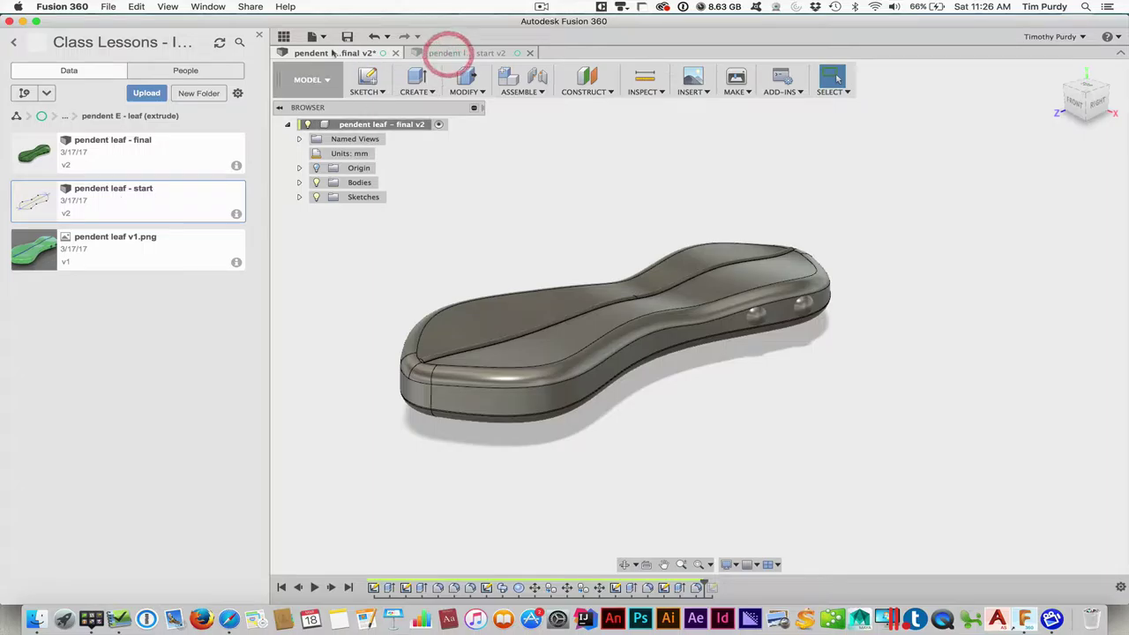
left_click(282, 39)
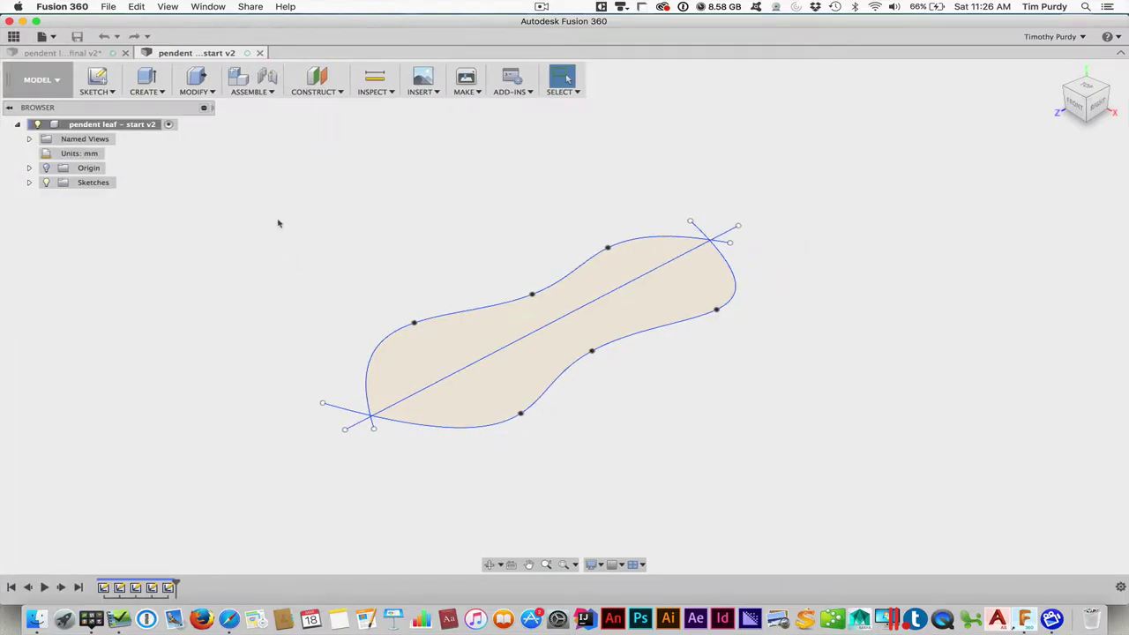
left_click(147, 82)
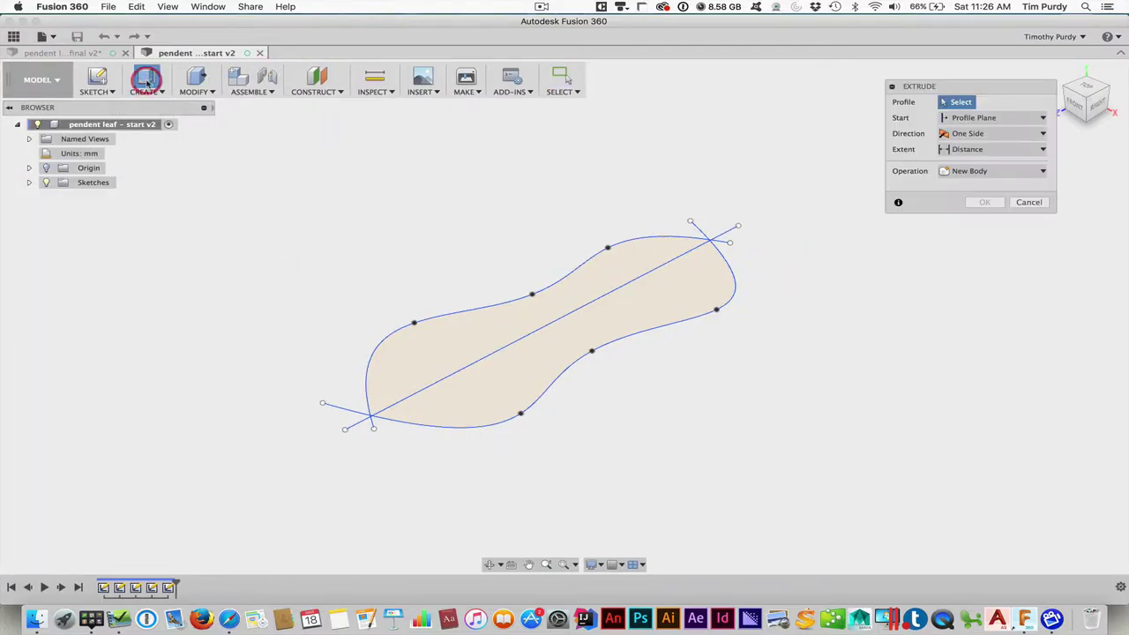
left_click(468, 341)
left_click(493, 370)
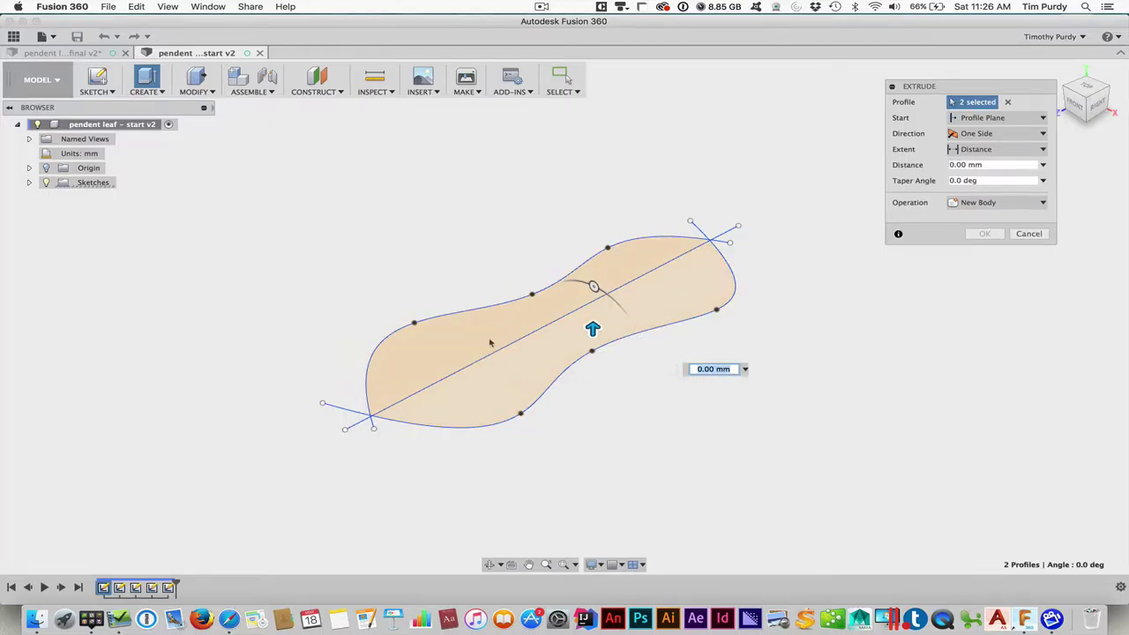
Extrude two sides, 5 mm one way and 1.5 mm the other, creating the body.
left_click(1029, 165)
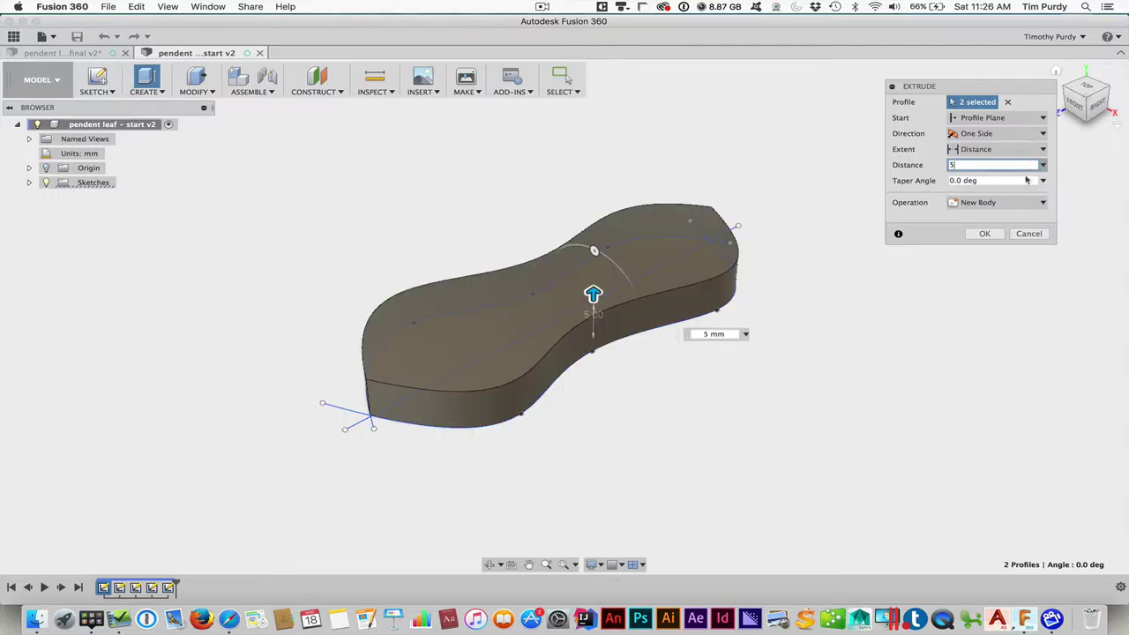
left_click(975, 135)
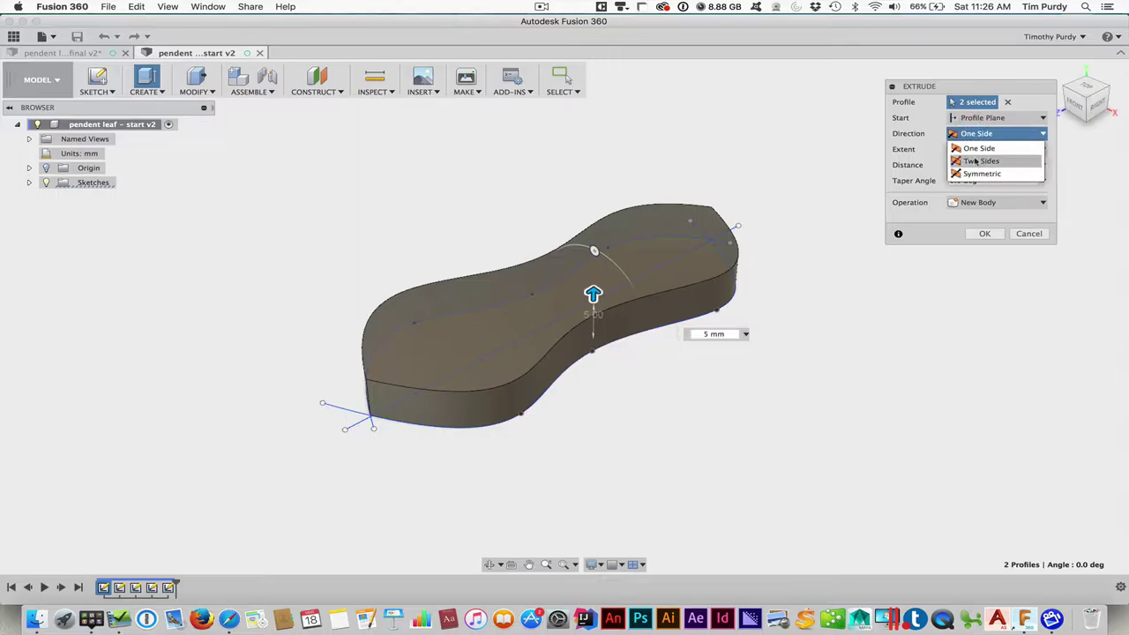
left_click(975, 162)
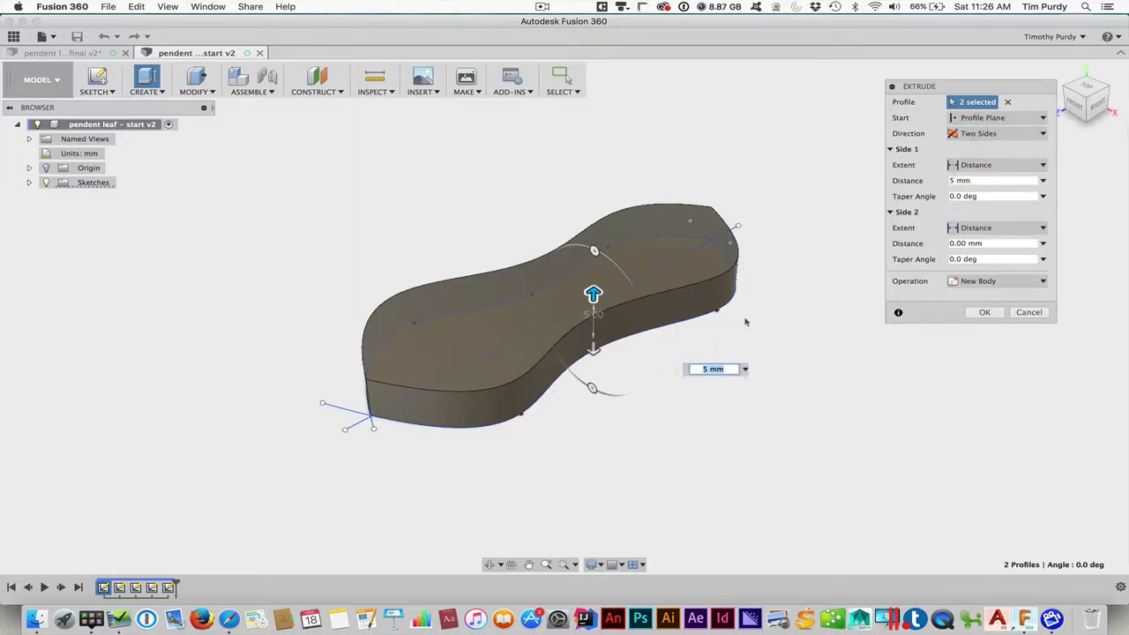
left_click(982, 245)
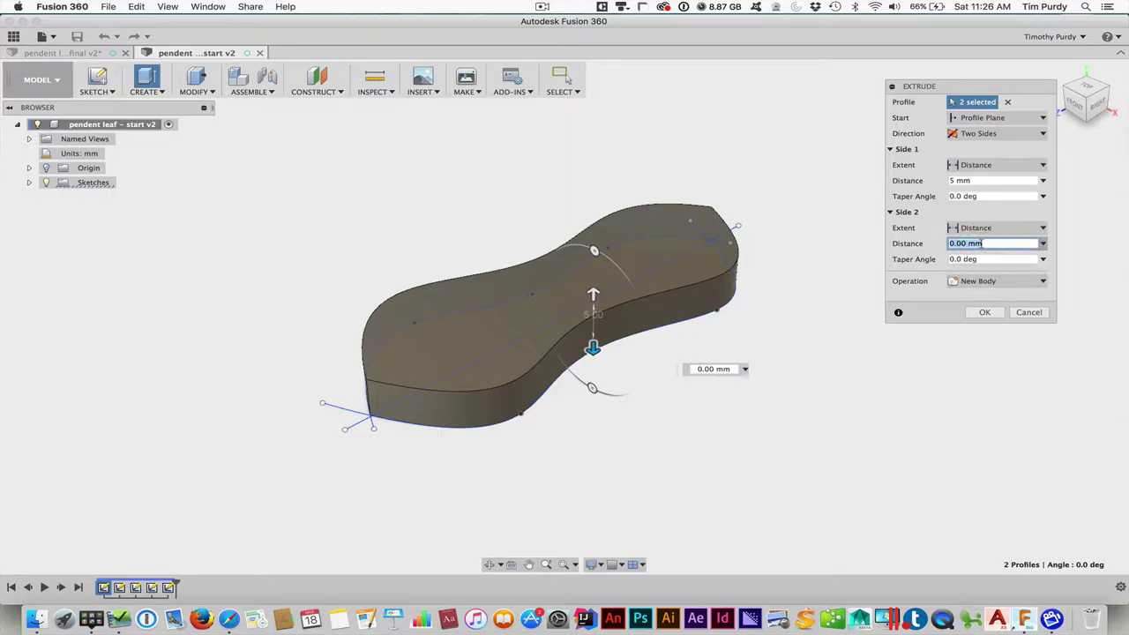
type("1.5")
key("Tab")
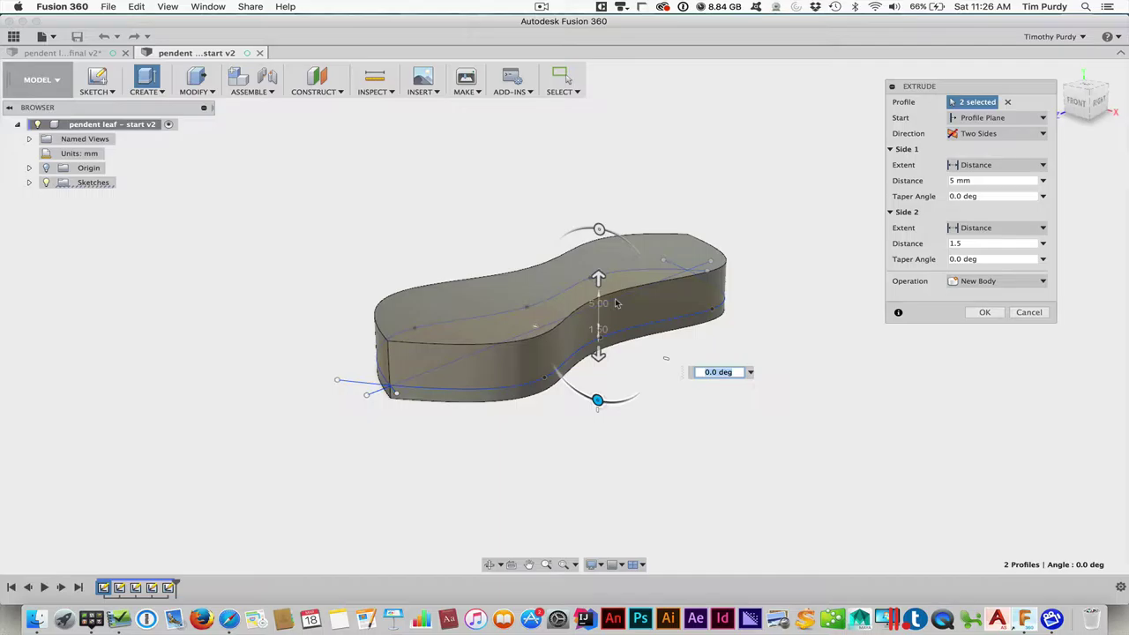
left_click(985, 313)
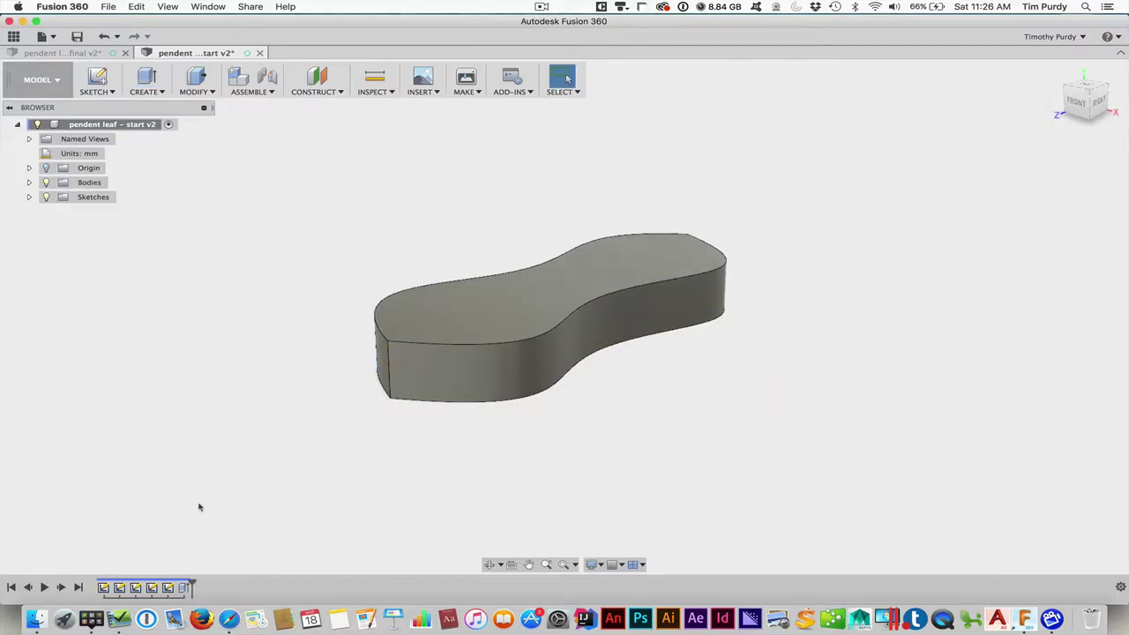
Set up a two-sided extrude cut on the top profile, 11.982 mm and 13.255 mm.
left_click(28, 198)
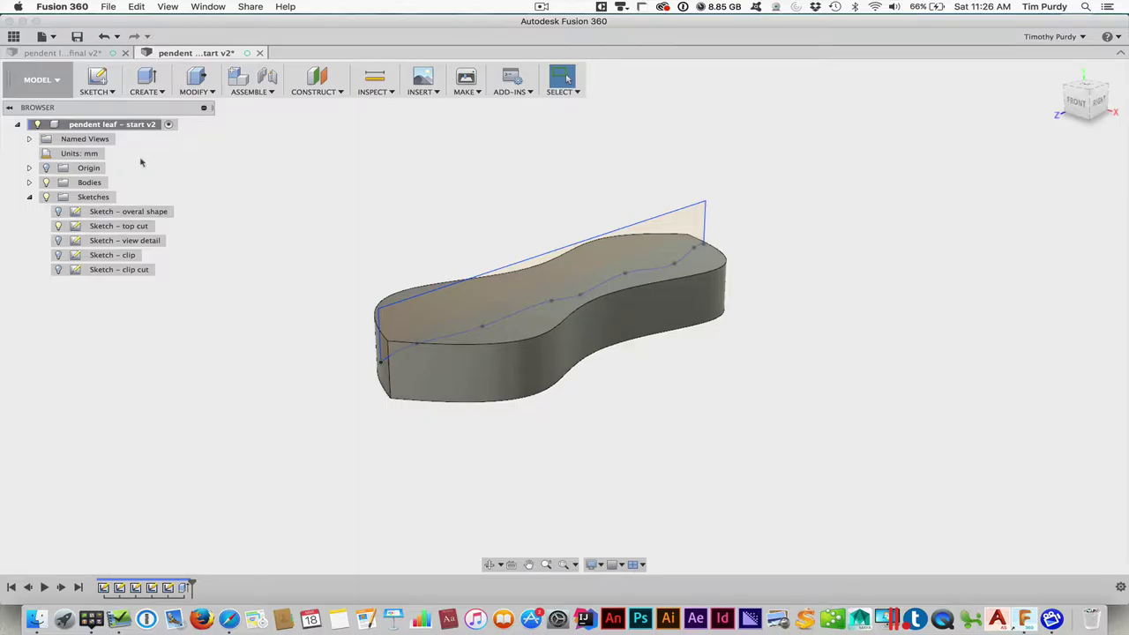
left_click(148, 92)
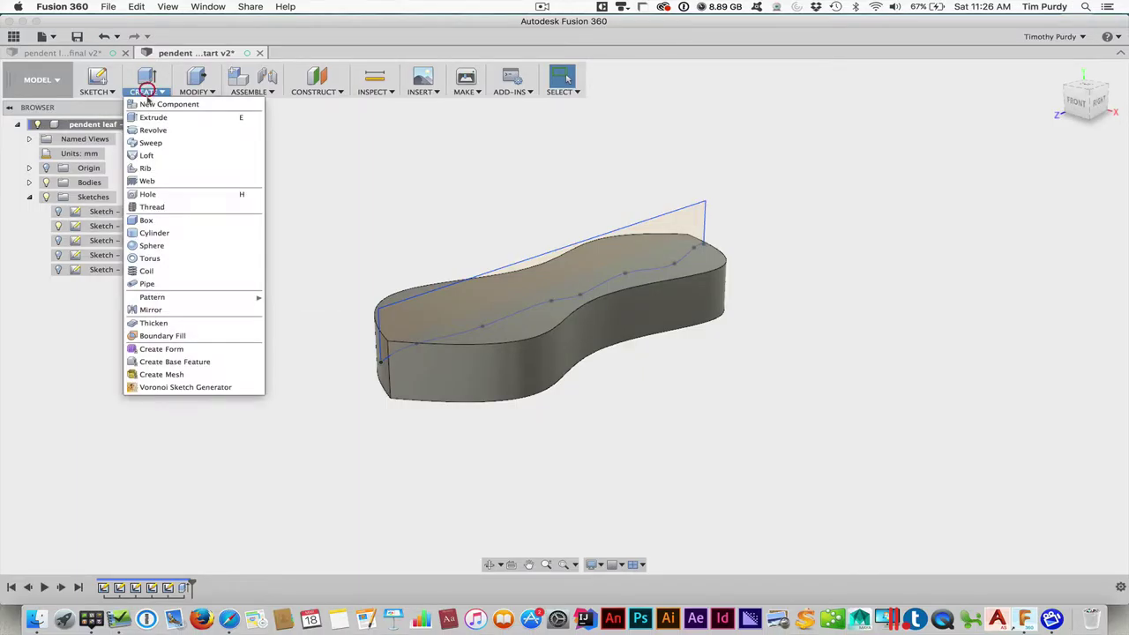
left_click(153, 113)
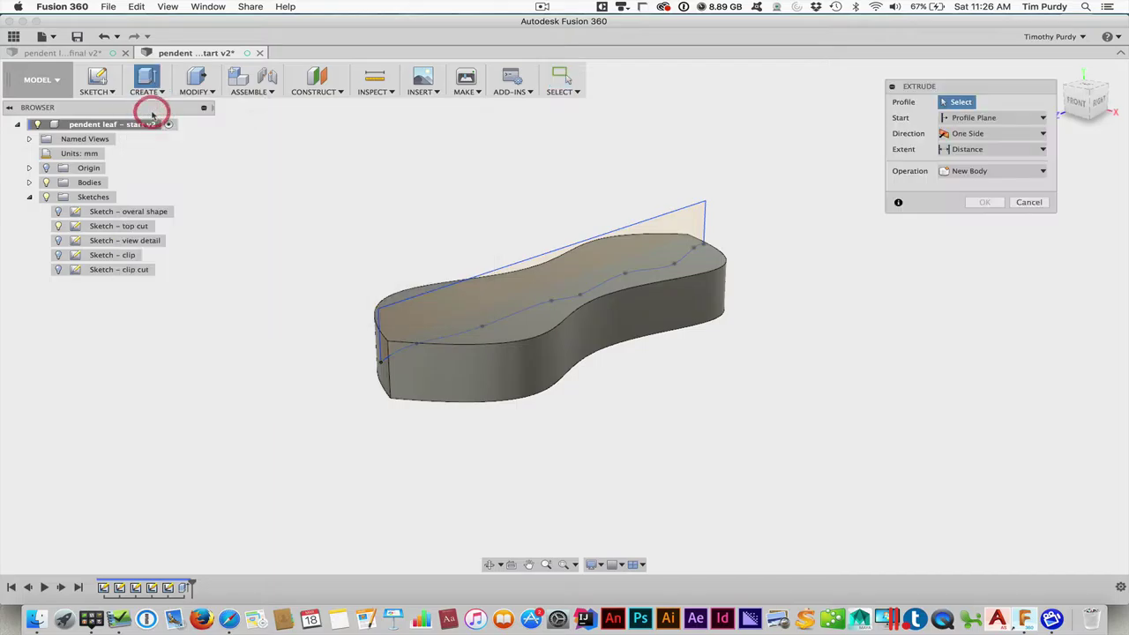
left_click(669, 234)
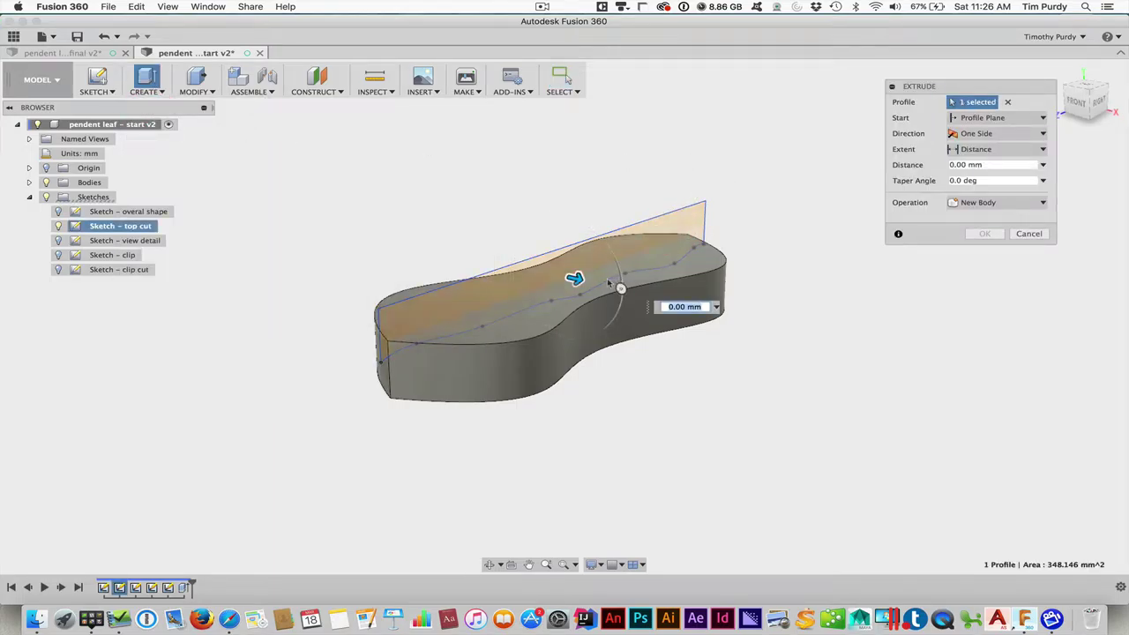
left_click_drag(577, 277, 661, 297)
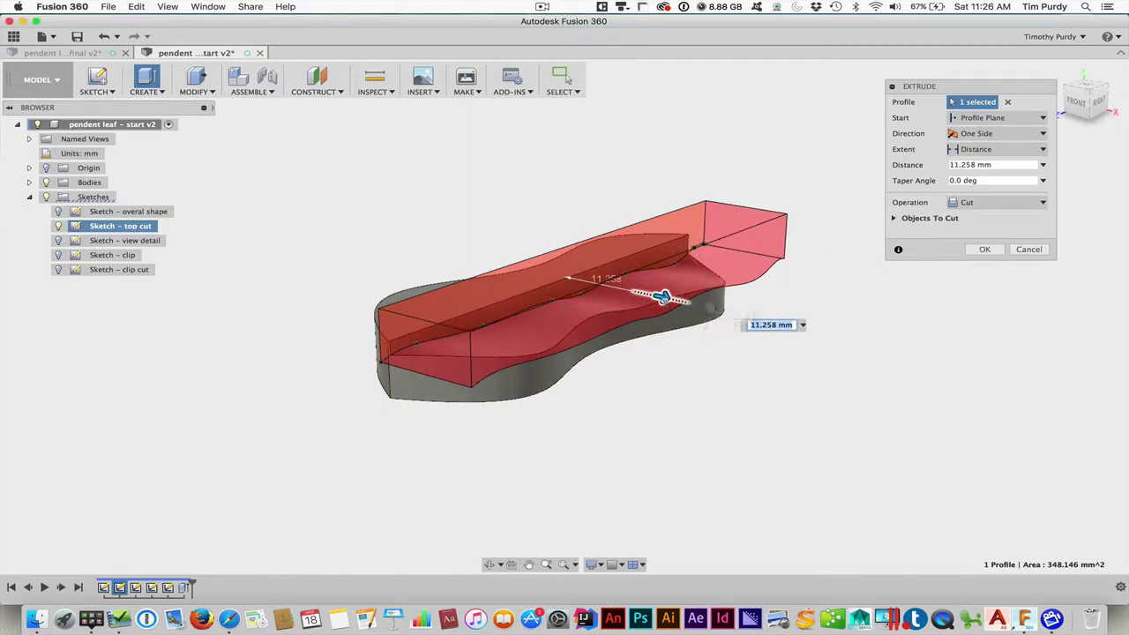
left_click_drag(663, 297, 667, 298)
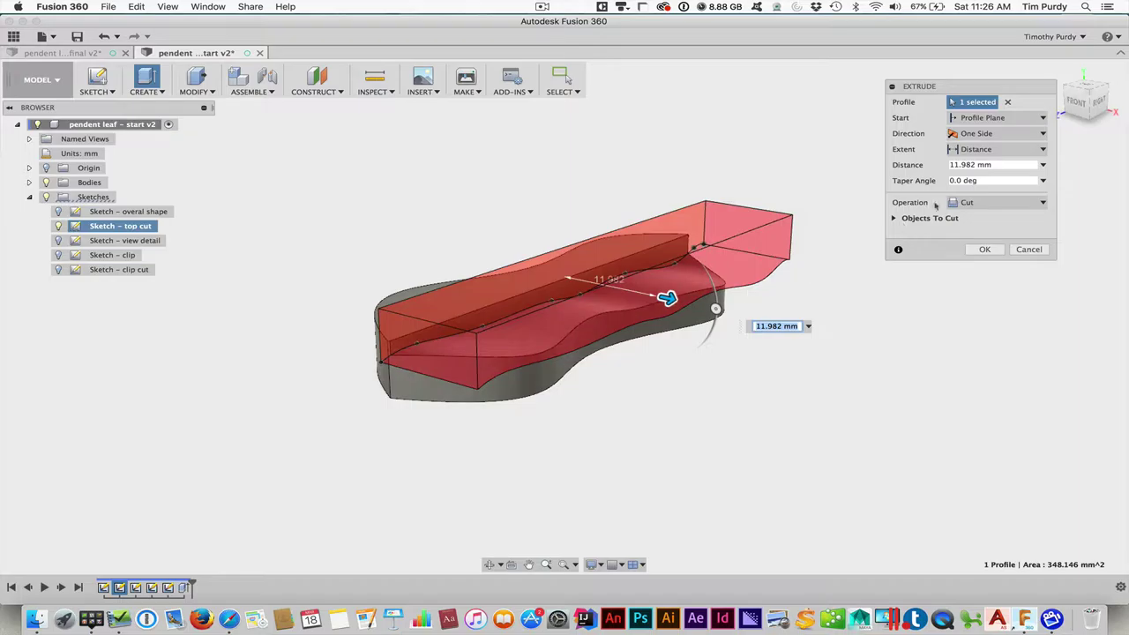
left_click(995, 134)
left_click(979, 167)
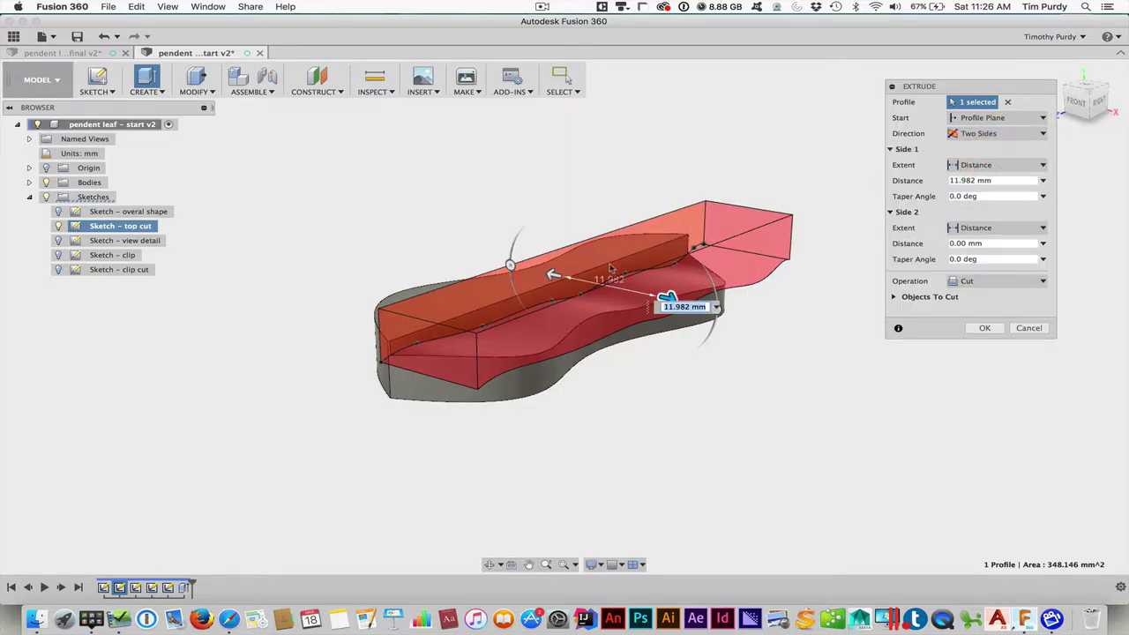
left_click_drag(551, 276, 456, 255)
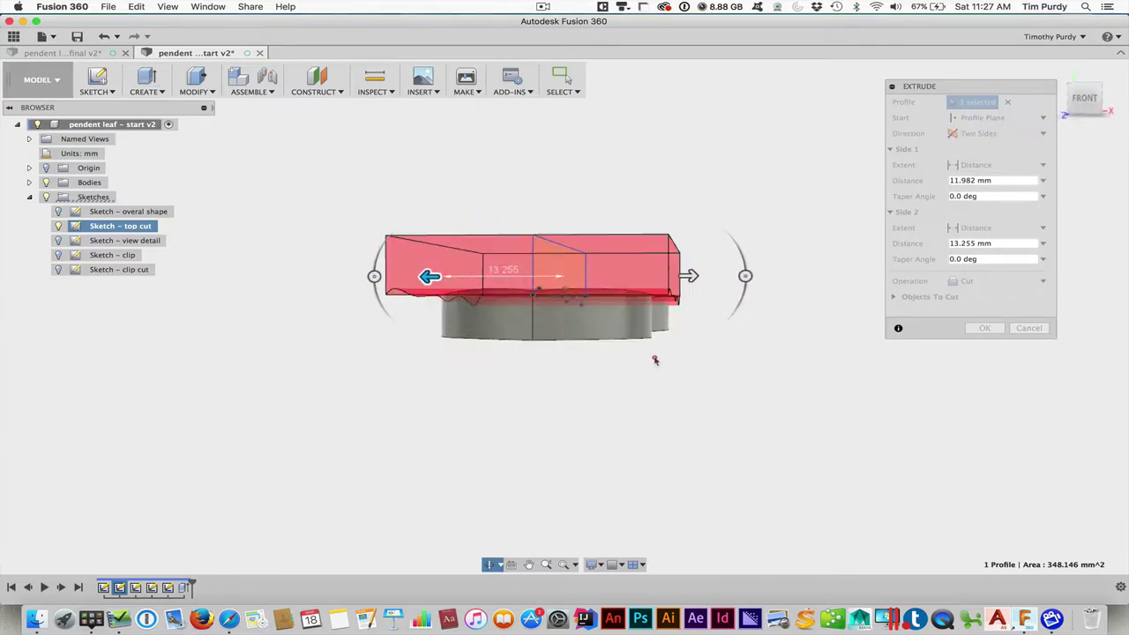
middle_click_drag(655, 365, 608, 383, "shift")
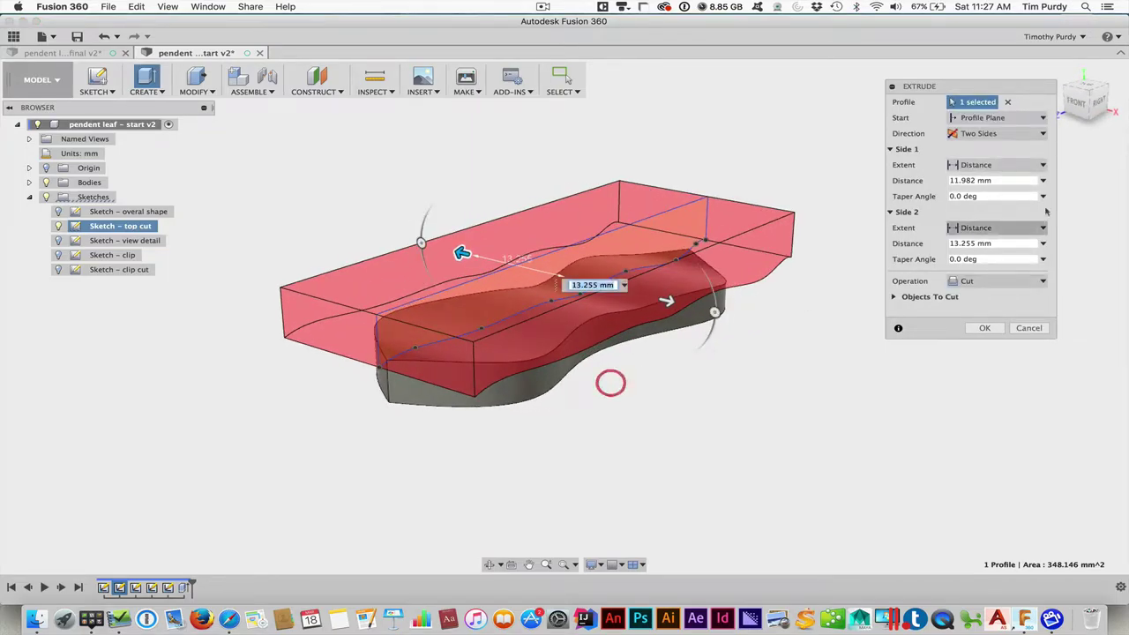
Taper the cut's sides at -4° and -6° and apply it.
left_click(1010, 194)
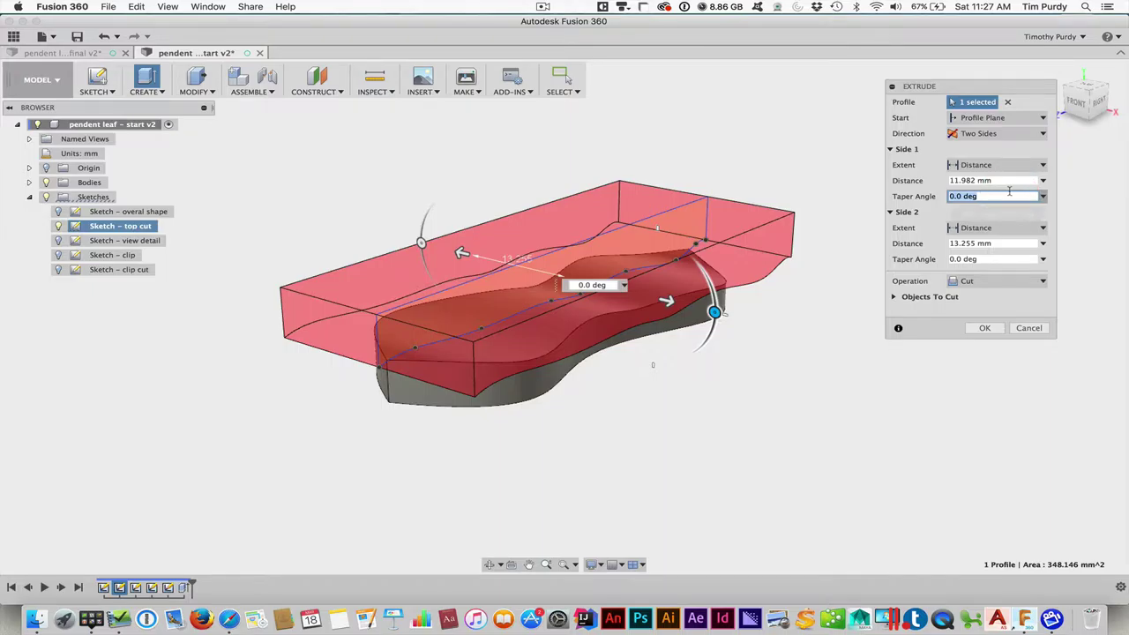
key("Tab")
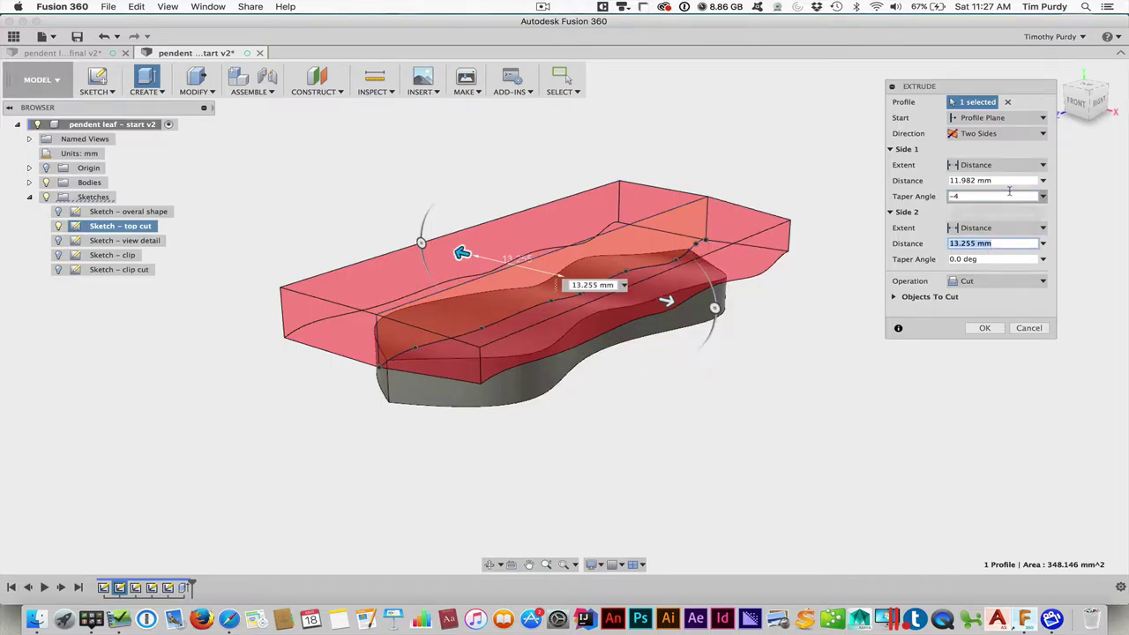
left_click(996, 259)
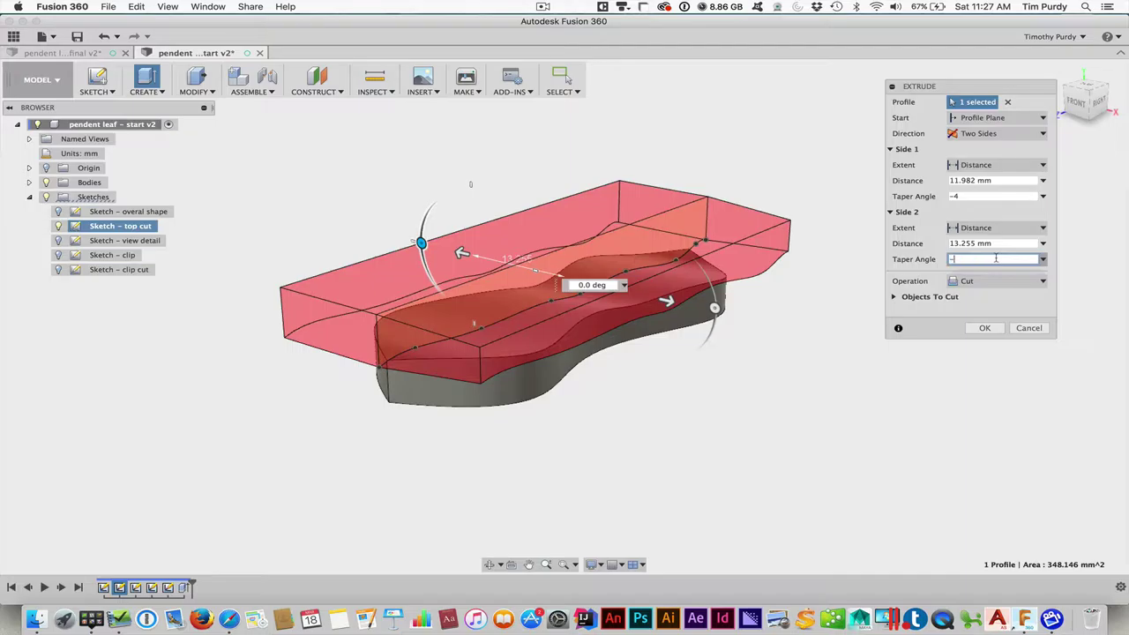
key("Tab")
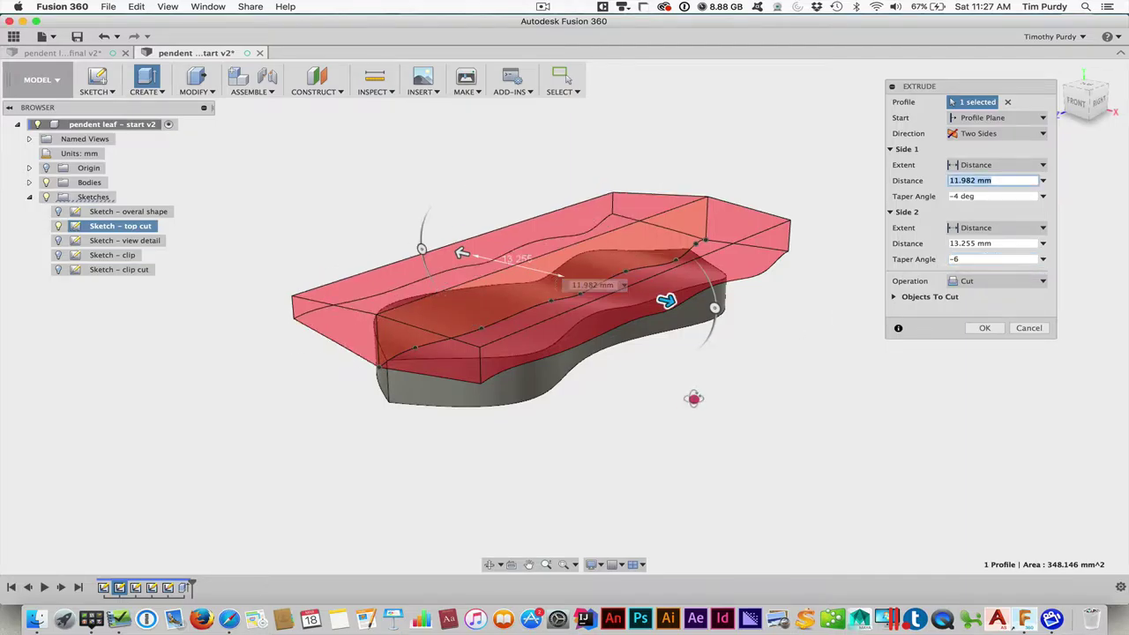
middle_click_drag(694, 396, 731, 398, "shift")
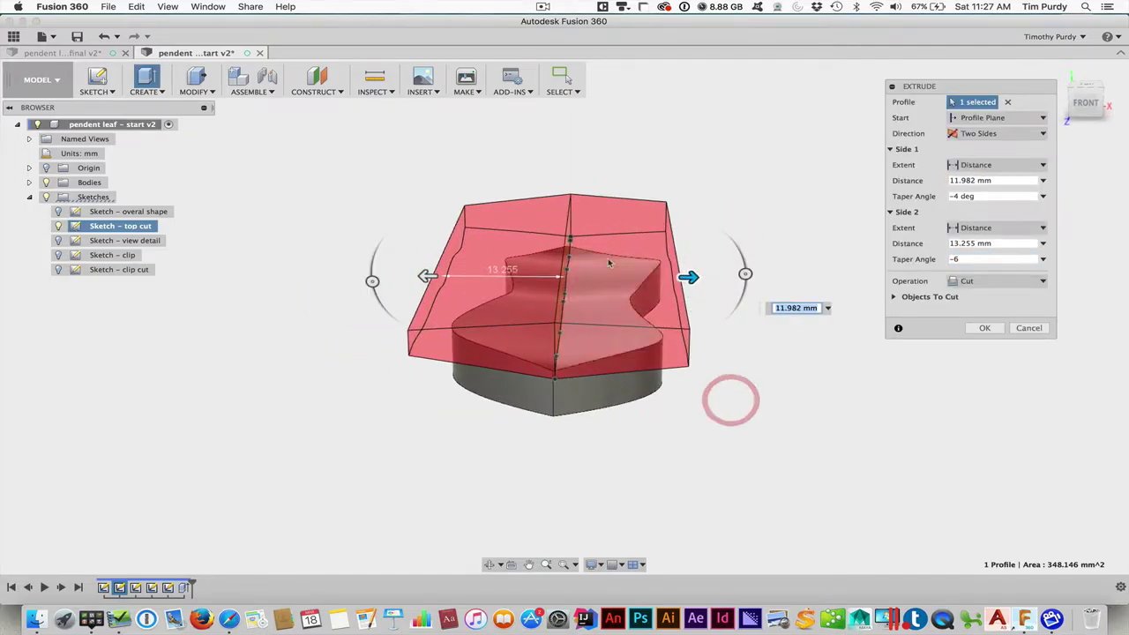
middle_click_drag(752, 361, 723, 370, "shift")
left_click(982, 328)
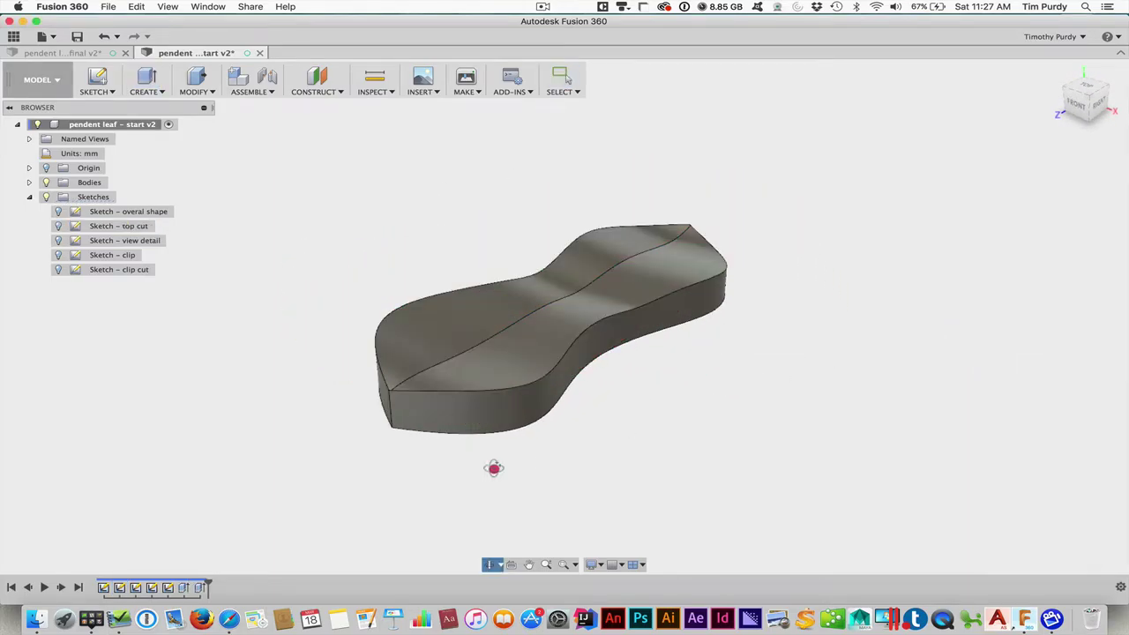
Fillet the leaf's two vertical pointed tip edges with a 5 mm radius.
middle_click_drag(496, 468, 494, 472, "shift")
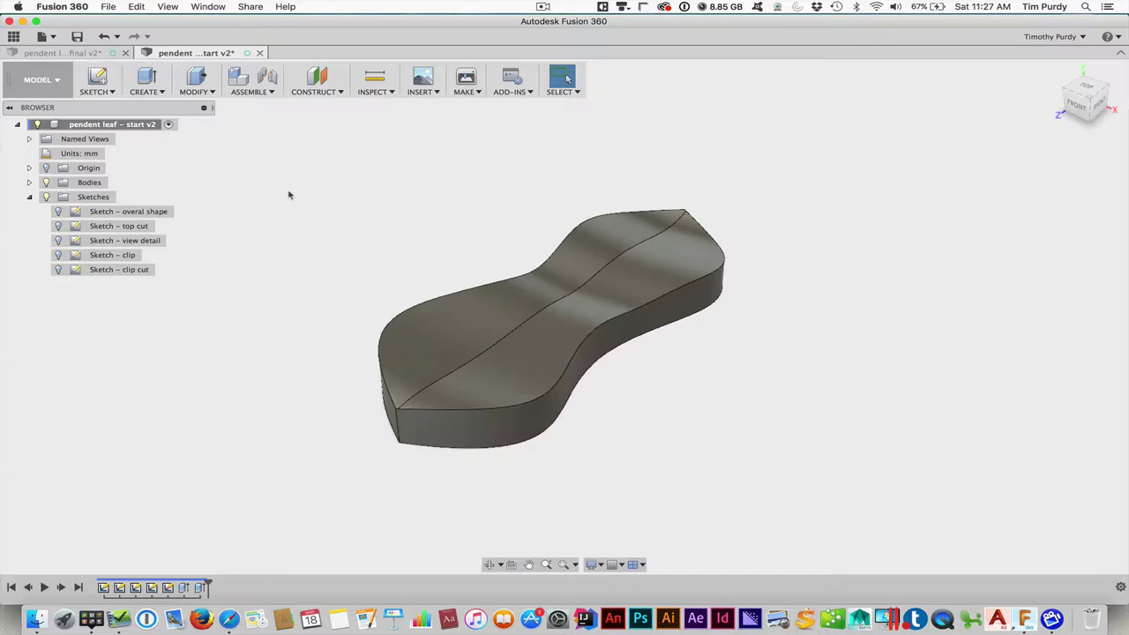
left_click(203, 92)
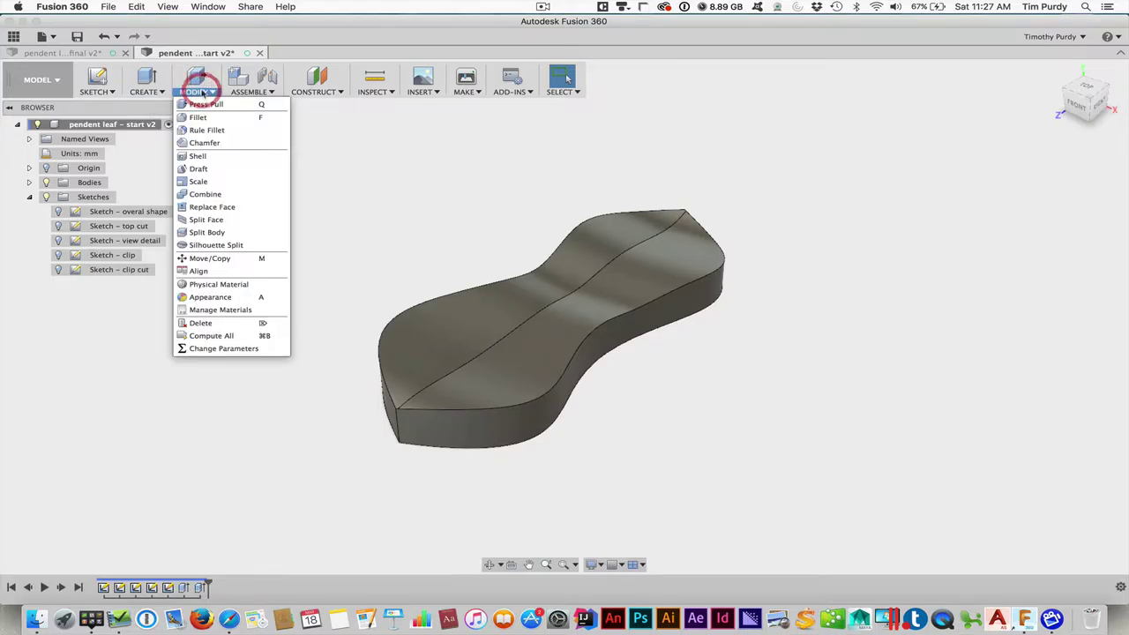
left_click(216, 117)
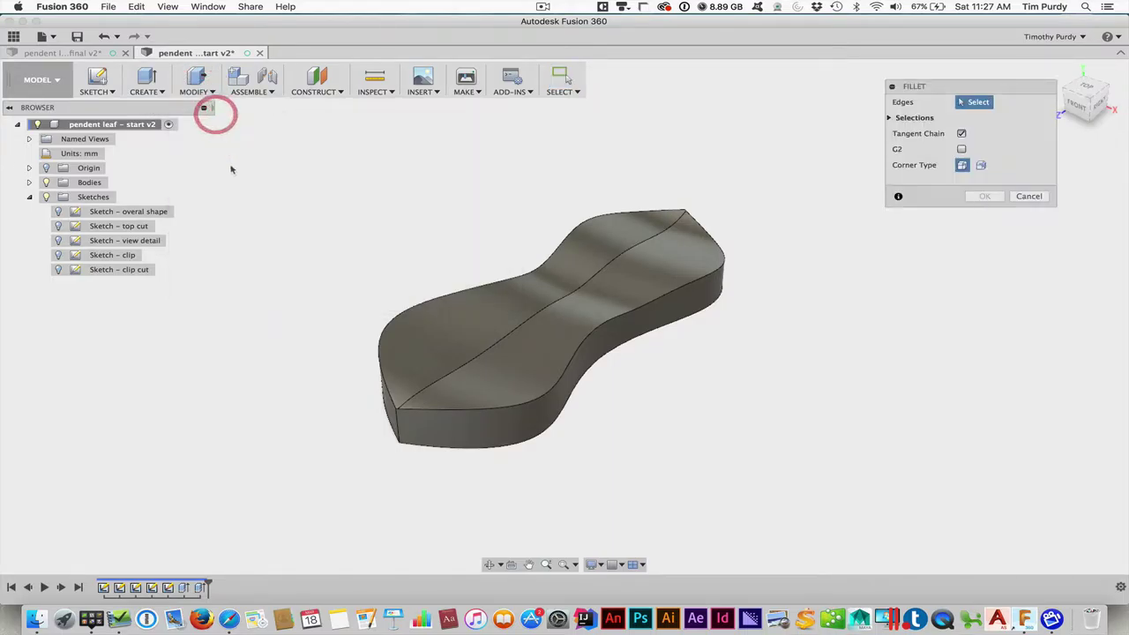
left_click(397, 432)
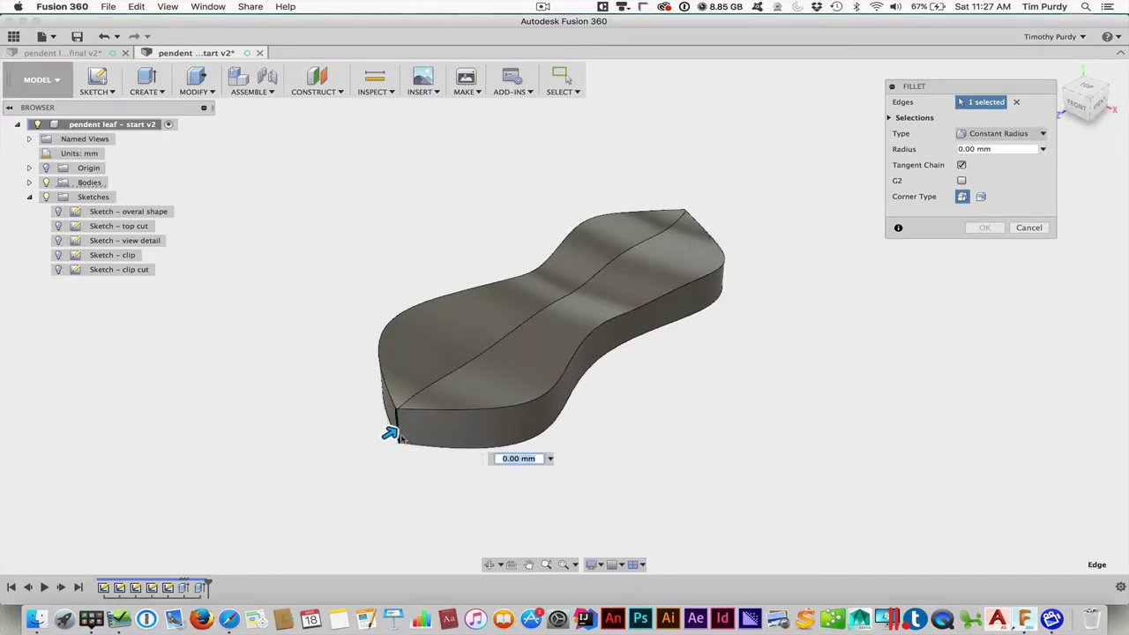
left_click(684, 223)
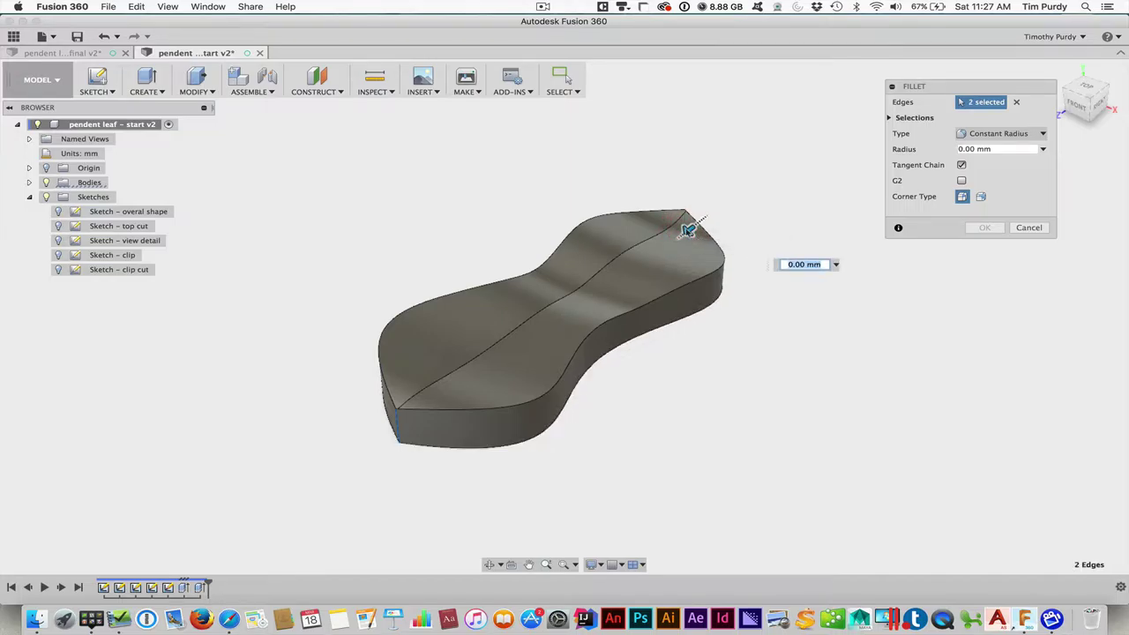
left_click_drag(685, 229, 682, 235)
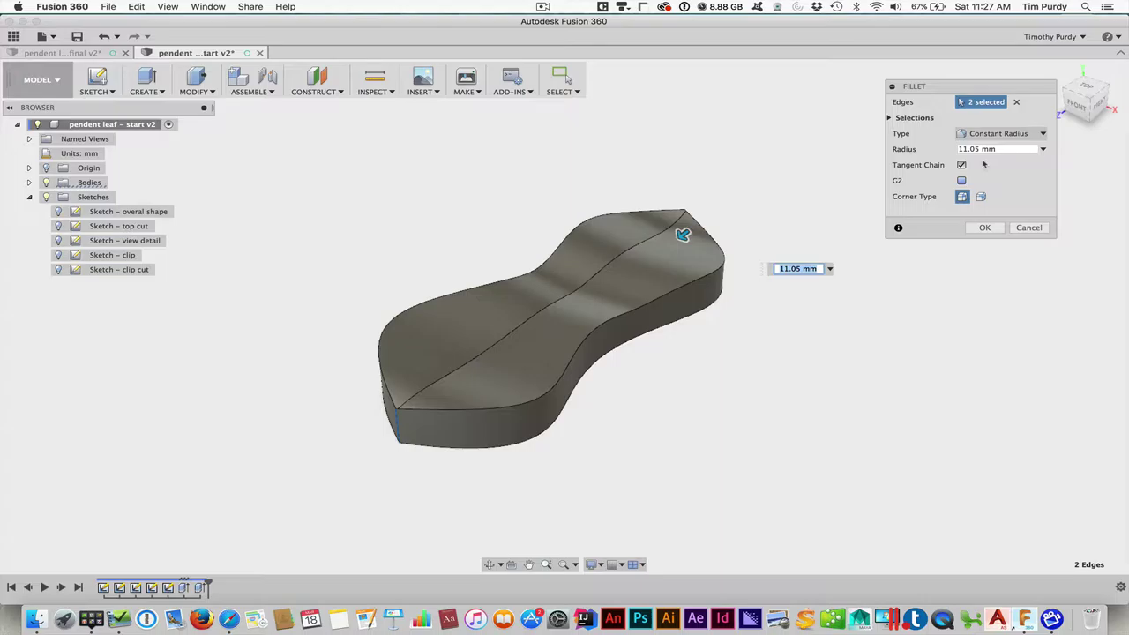
left_click(1002, 149)
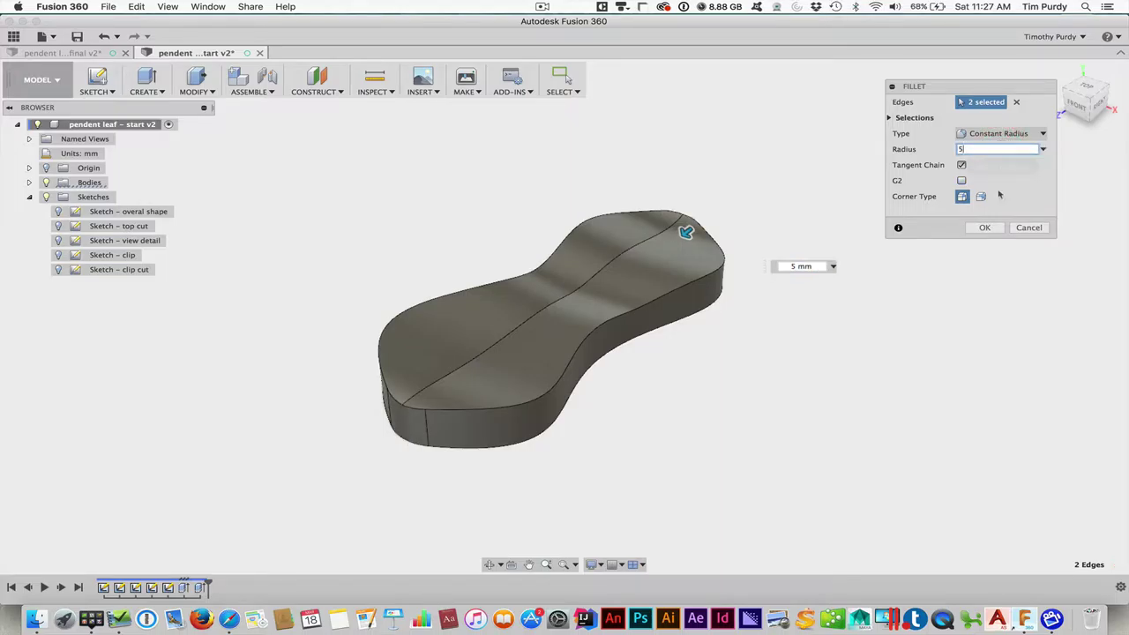
left_click(986, 227)
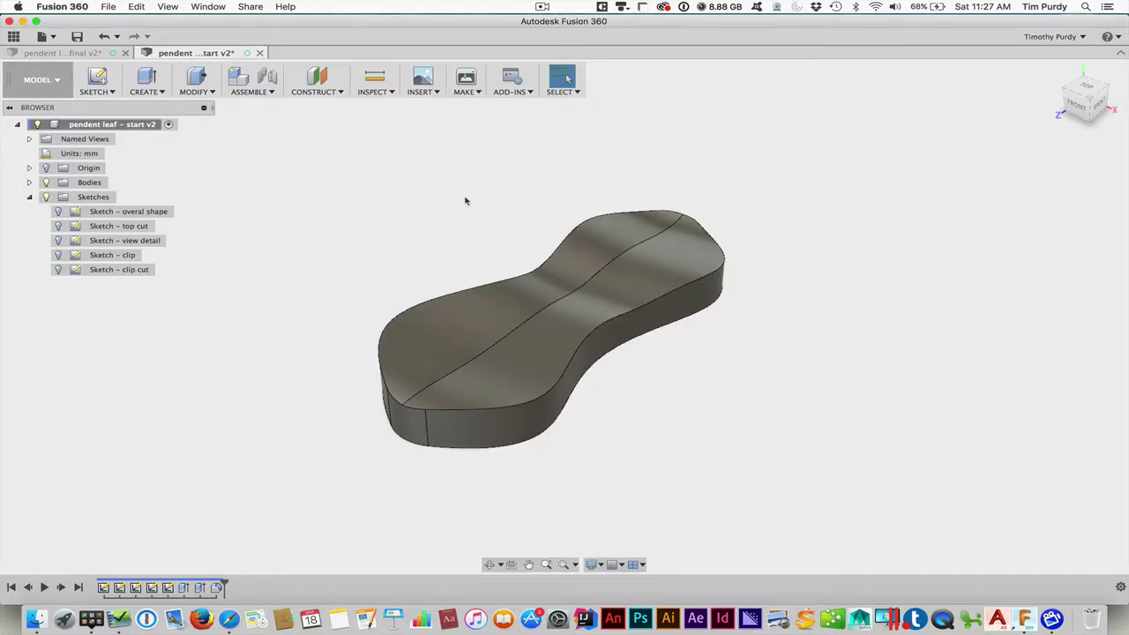
key("f")
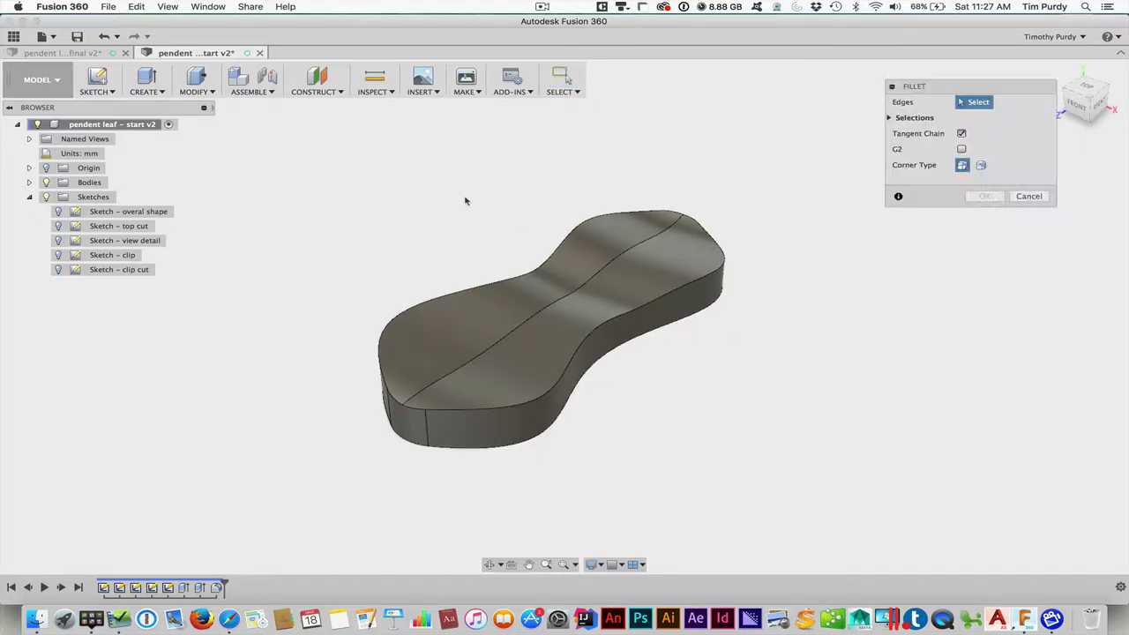
Fillet both top outline edge chains at 1.5 mm radius, leaving the bottom edge out.
left_click(477, 409)
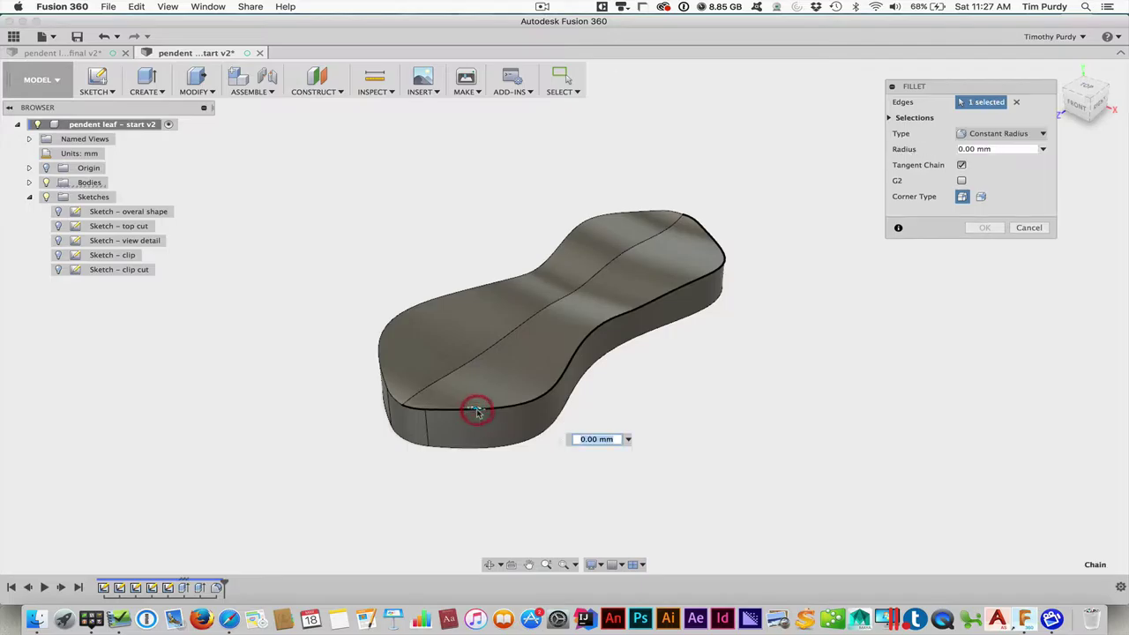
left_click(380, 374)
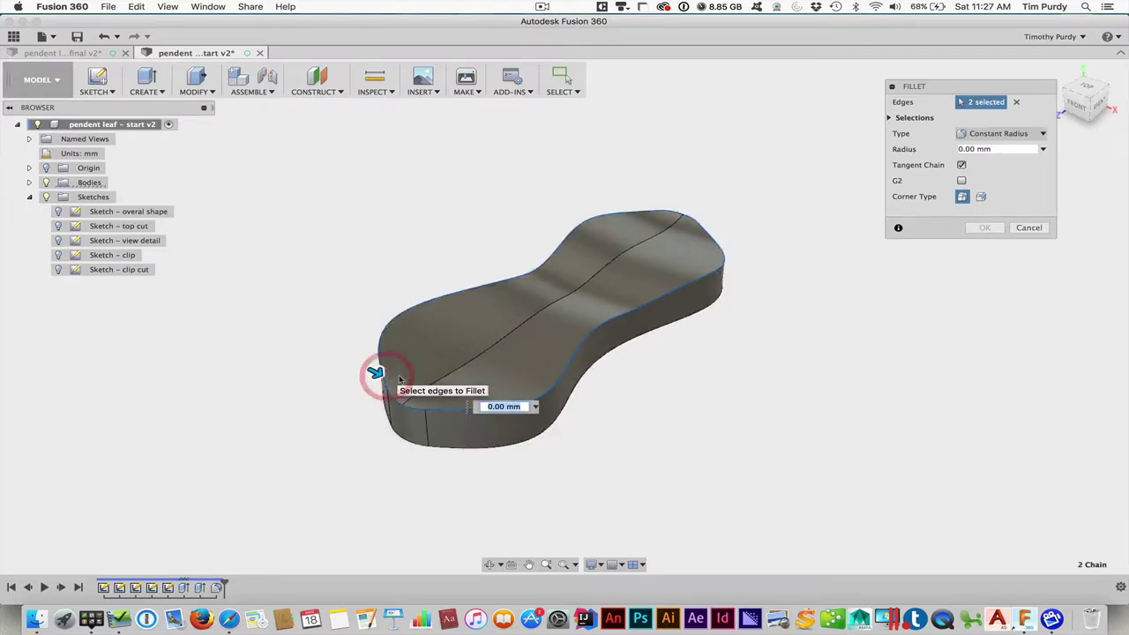
left_click(503, 450)
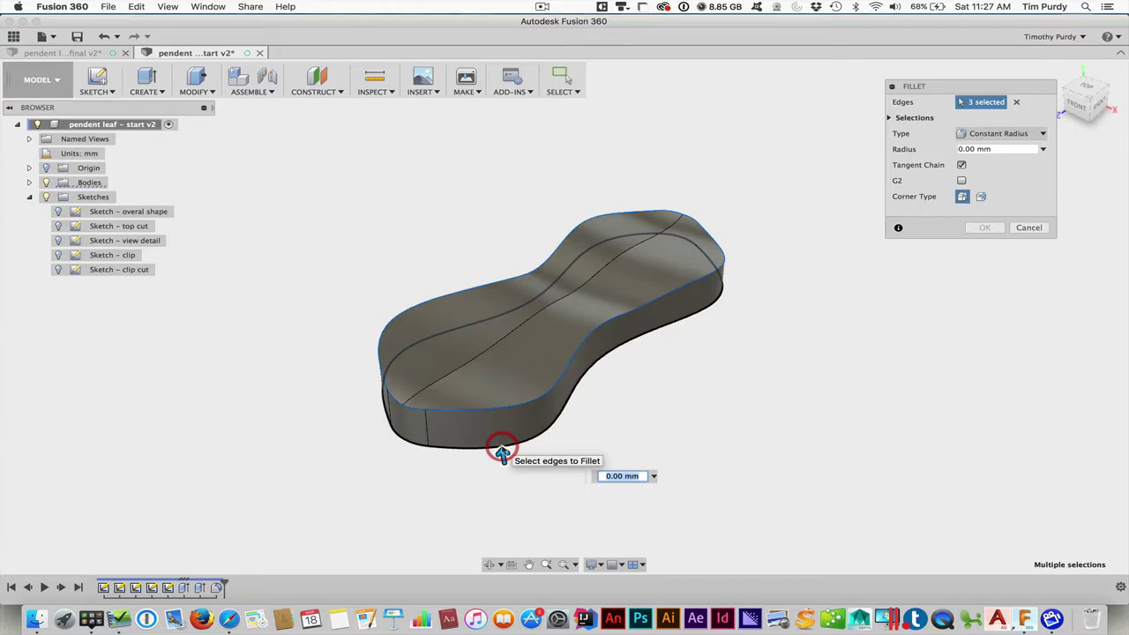
left_click(387, 424)
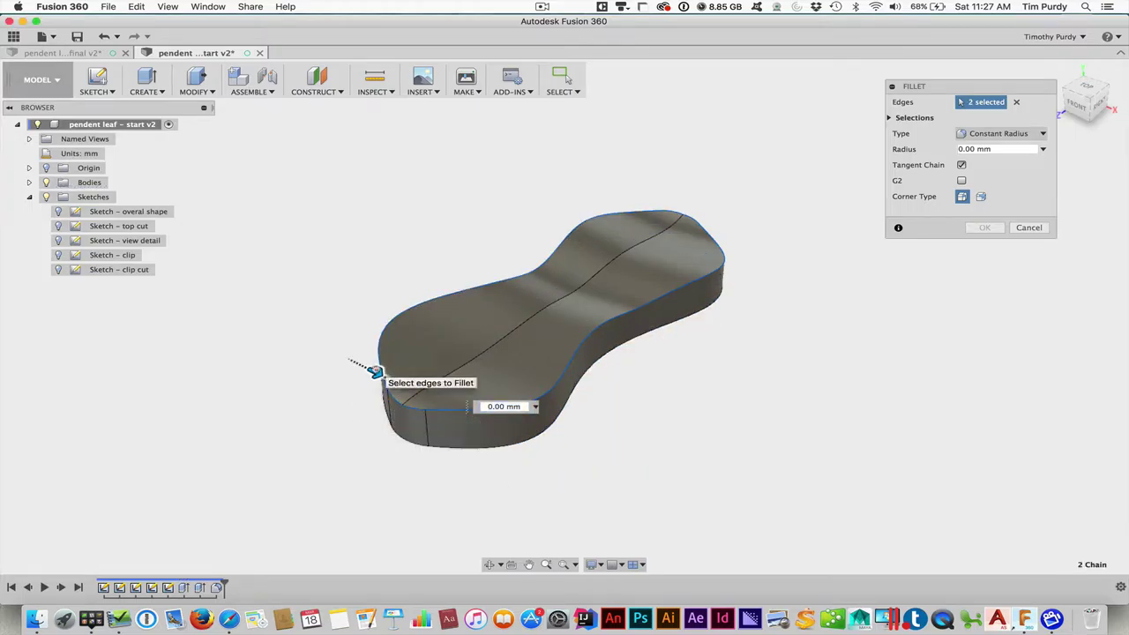
mouse_move(377, 373)
left_mouse_down()
mouse_move(348, 403)
mouse_move(373, 378)
mouse_move(391, 384)
left_mouse_up()
mouse_move(392, 384)
middle_mouse_down("shift")
mouse_move(393, 365)
mouse_move(343, 393)
middle_mouse_up("shift")
left_click(341, 403)
left_click(1005, 147)
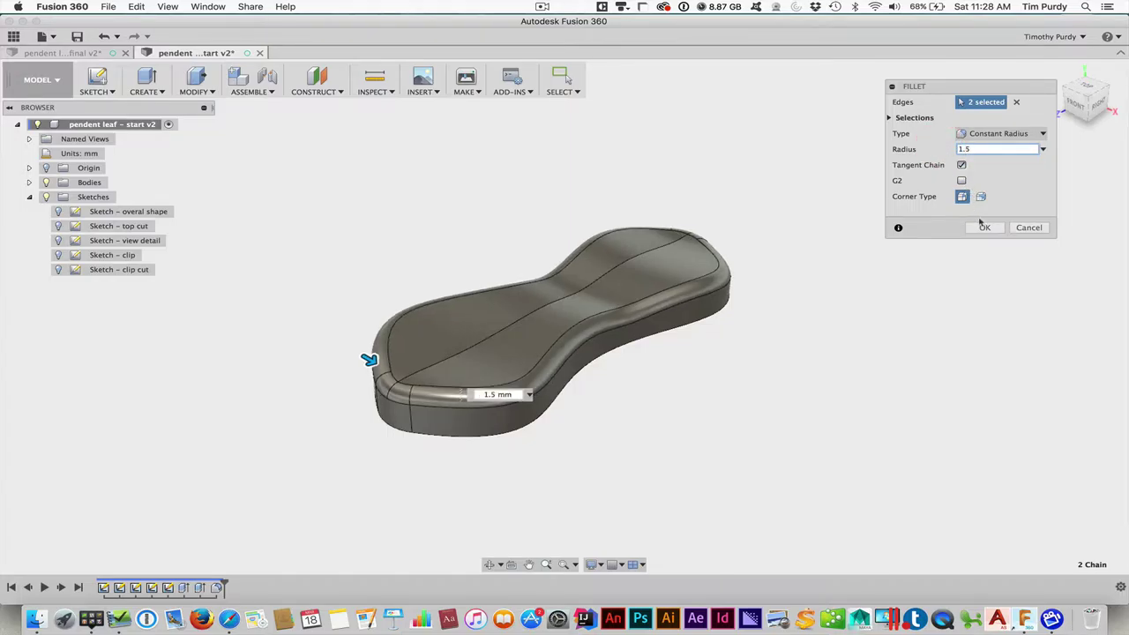
left_click(986, 229)
middle_click_drag(749, 386, 757, 360, "shift")
Fillet the bottom outline edge chain with the same 1.5 mm radius.
key("f")
middle_click_drag(471, 358, 456, 356, "shift")
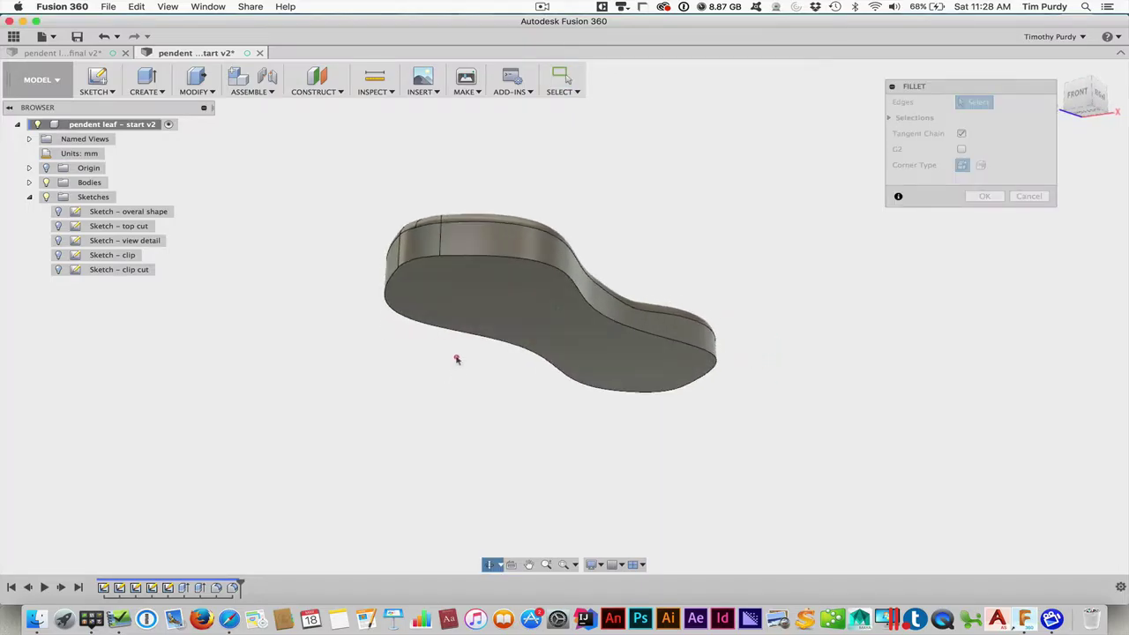
left_click(478, 260)
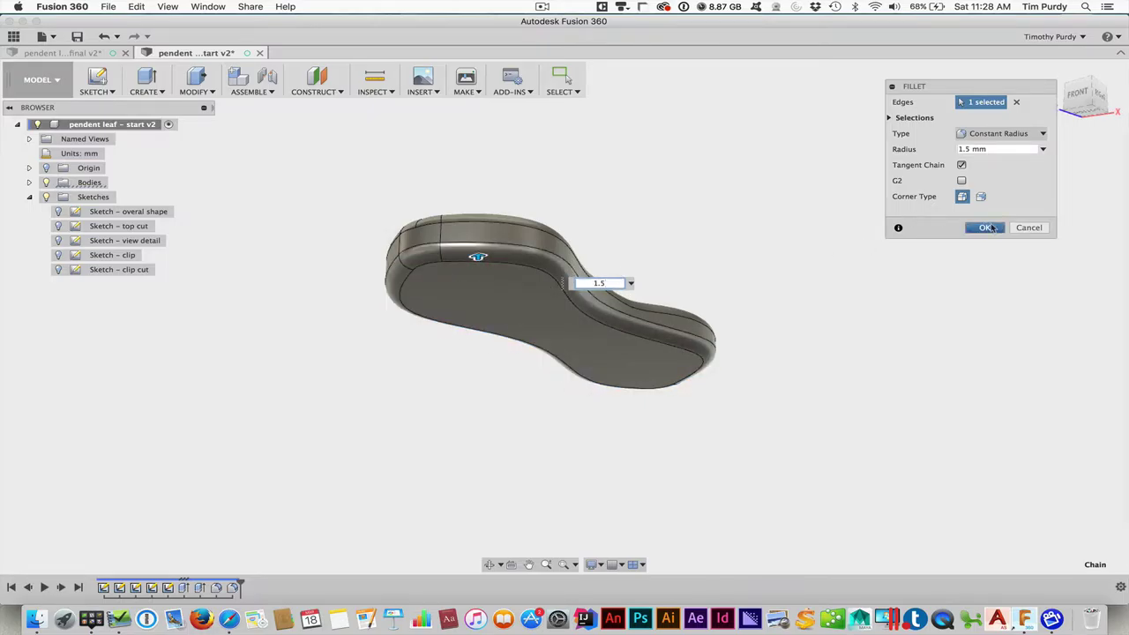
left_click(985, 228)
middle_click_drag(794, 265, 716, 287, "shift")
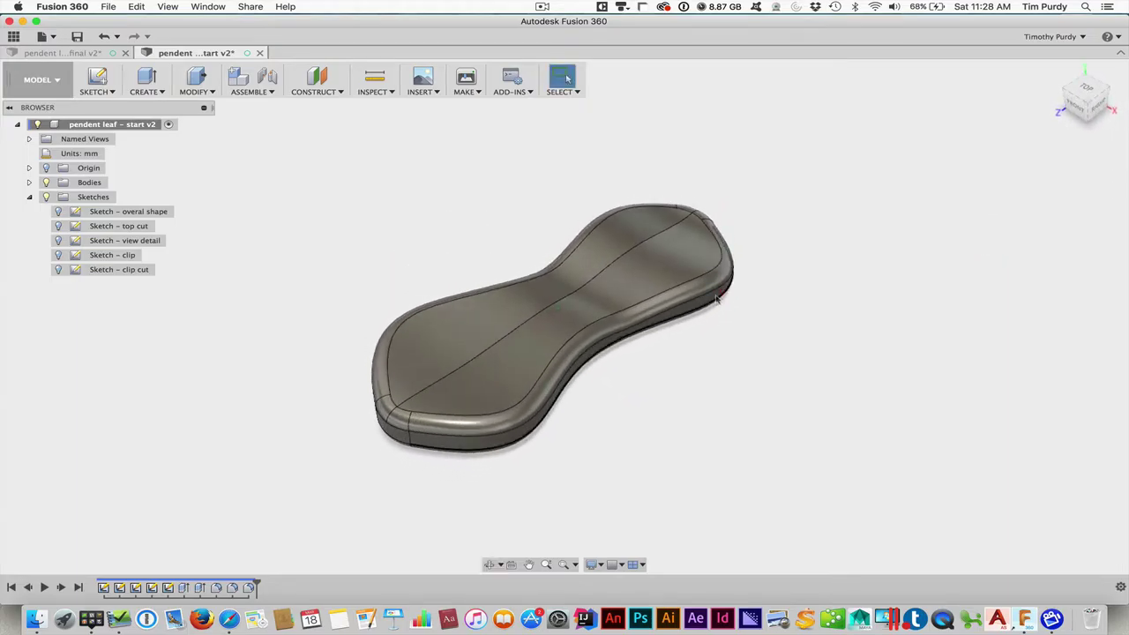
Zoom in on the small vein profile at the leaf's waist and bring up the Create menu.
left_click(125, 243)
left_click(118, 244)
scroll(517, 303, "up", 5)
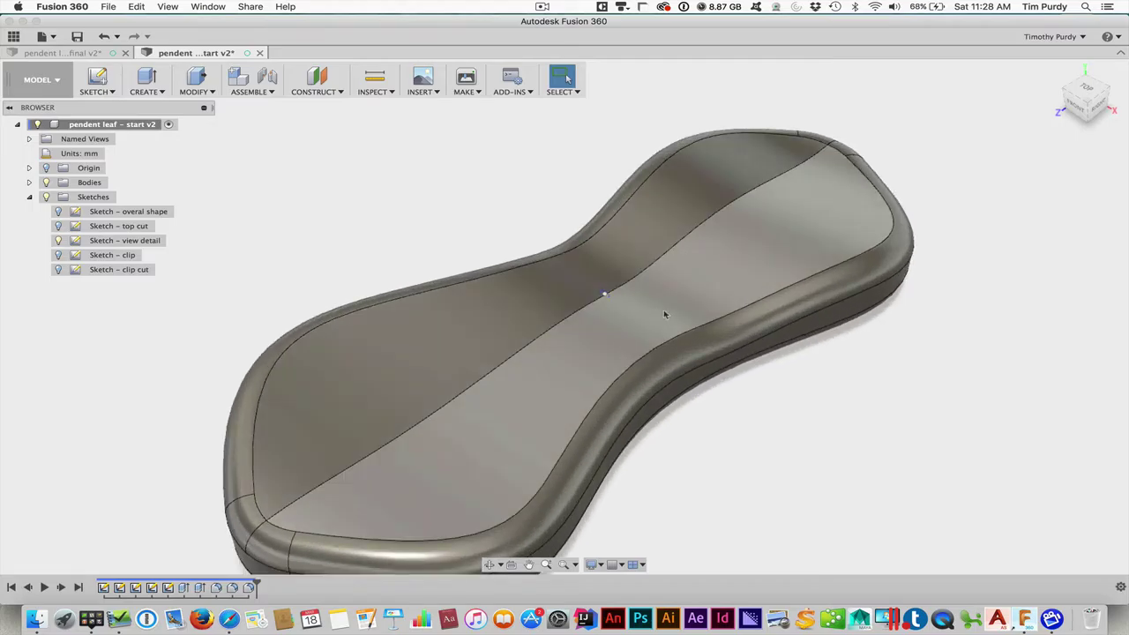
scroll(744, 413, "up", 10)
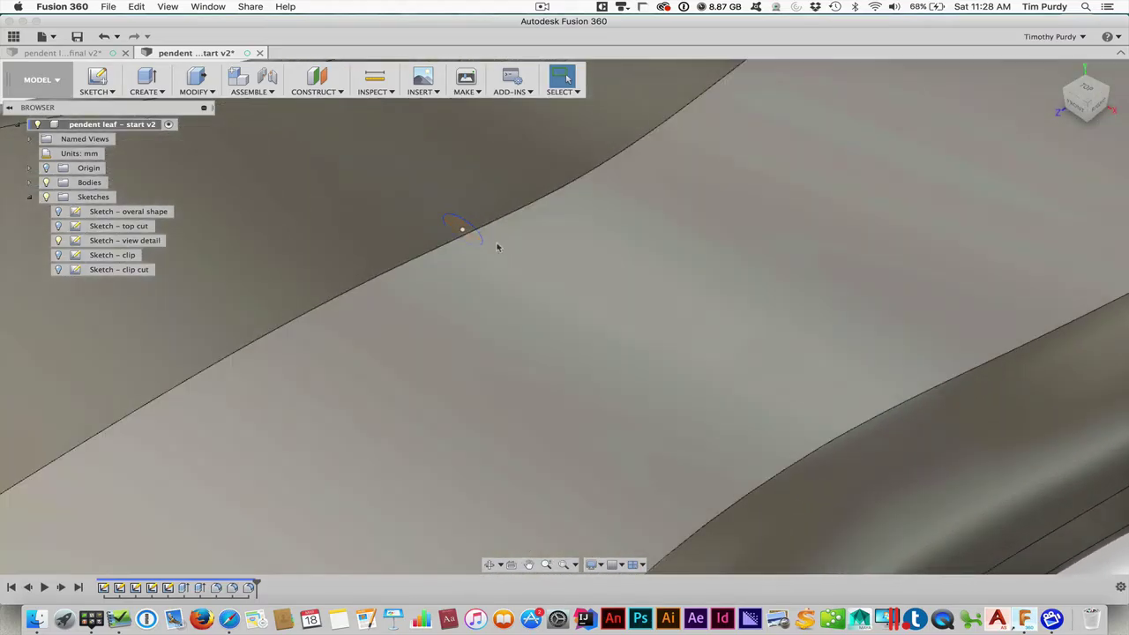
scroll(481, 240, "down", 10)
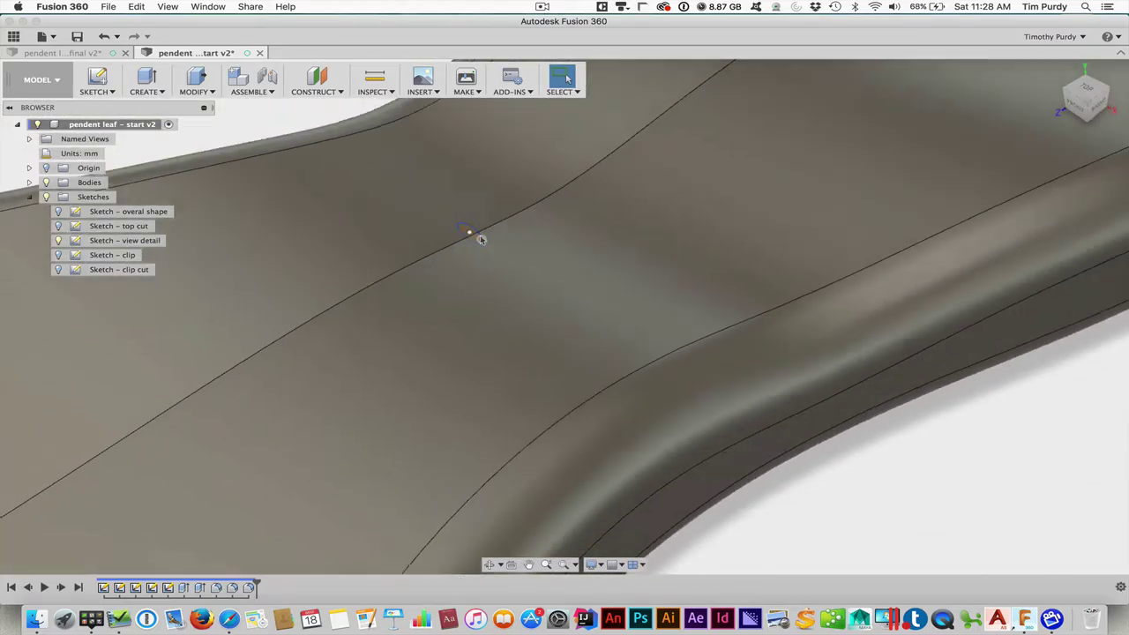
scroll(710, 461, "down", 5)
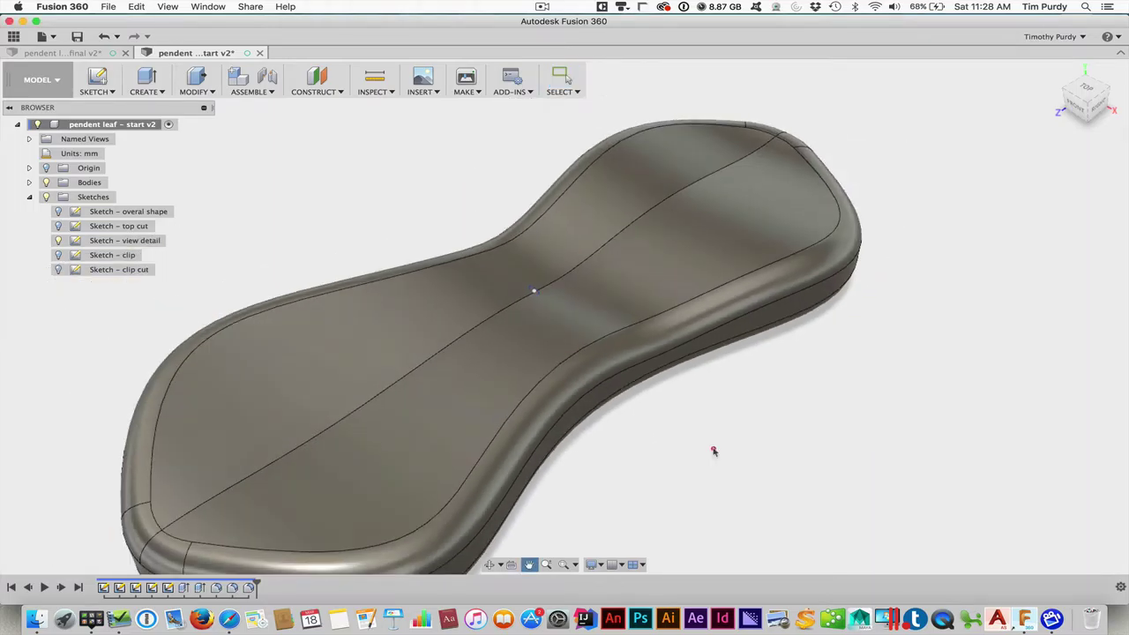
left_click(806, 424)
left_click(198, 91)
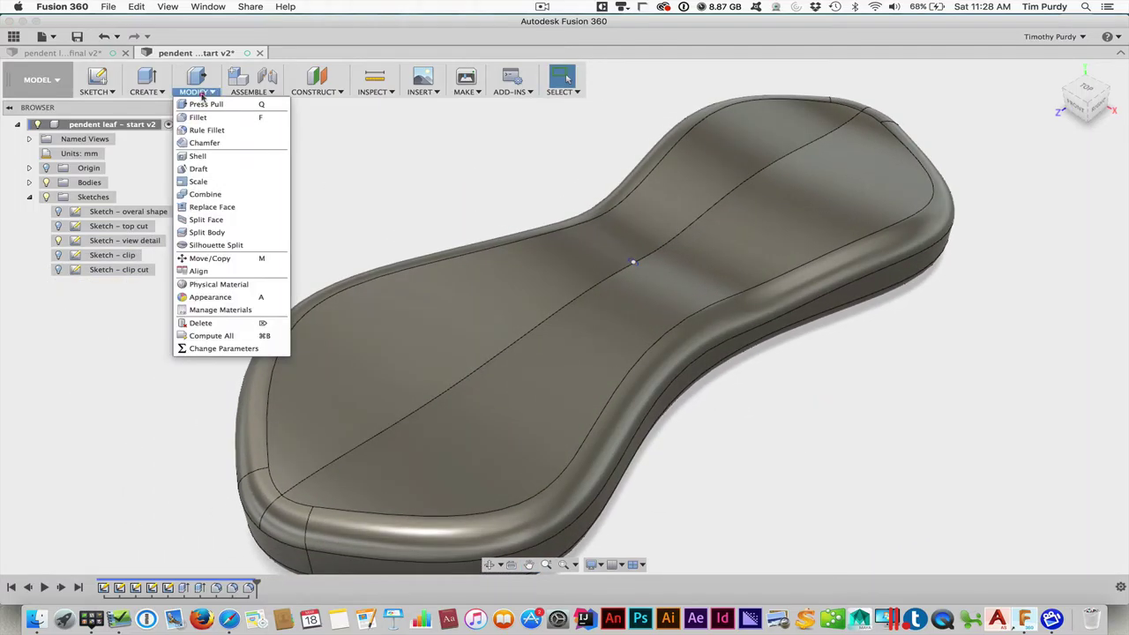
left_click(158, 92)
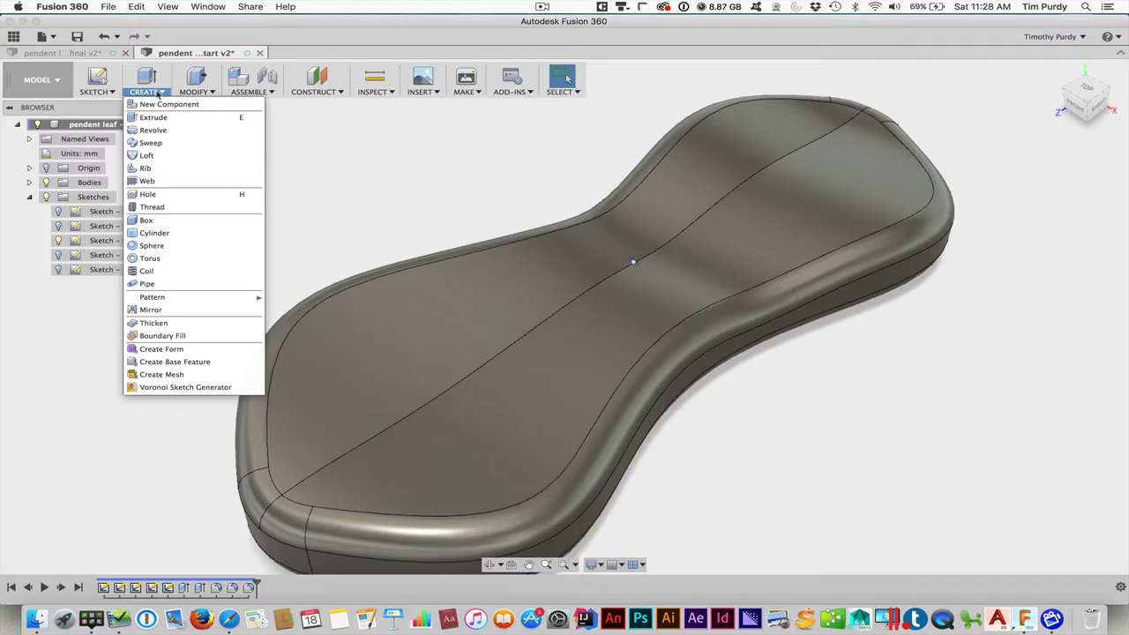
Start a Sweep using the waist profile as Profile and the centre sketch line as Path.
left_click(148, 143)
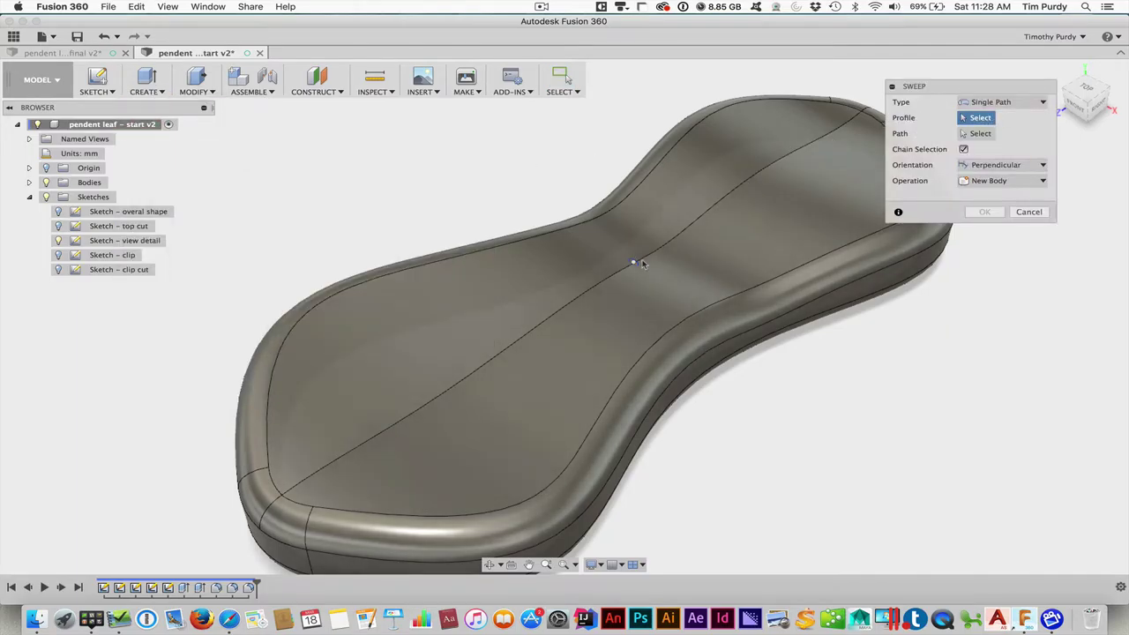
scroll(634, 262, "up", 5)
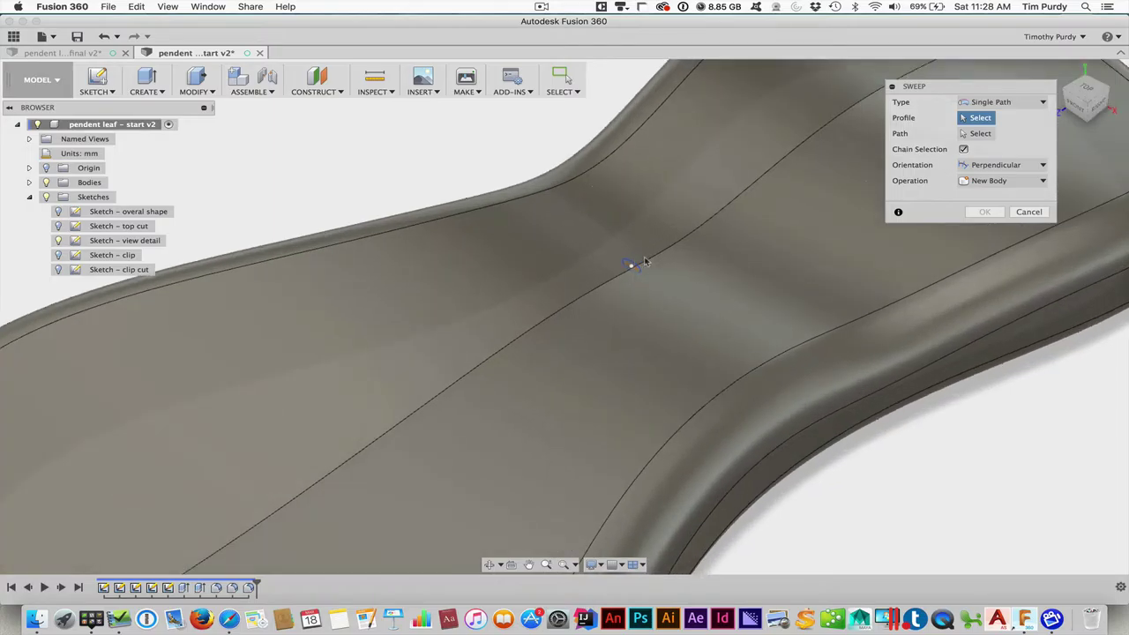
left_click(633, 267)
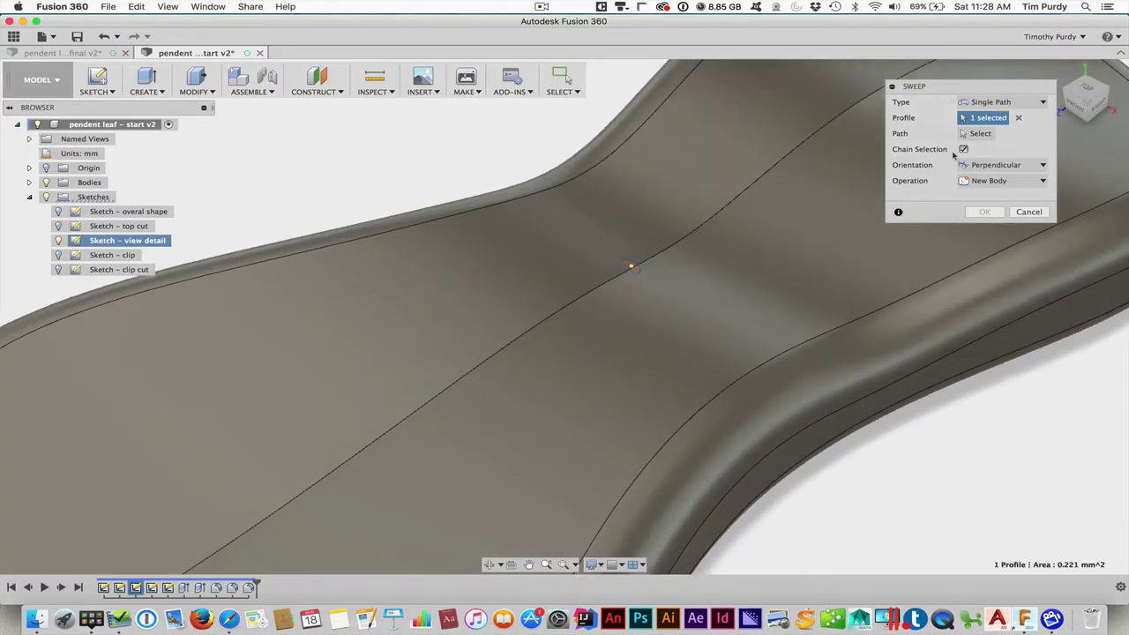
left_click(984, 133)
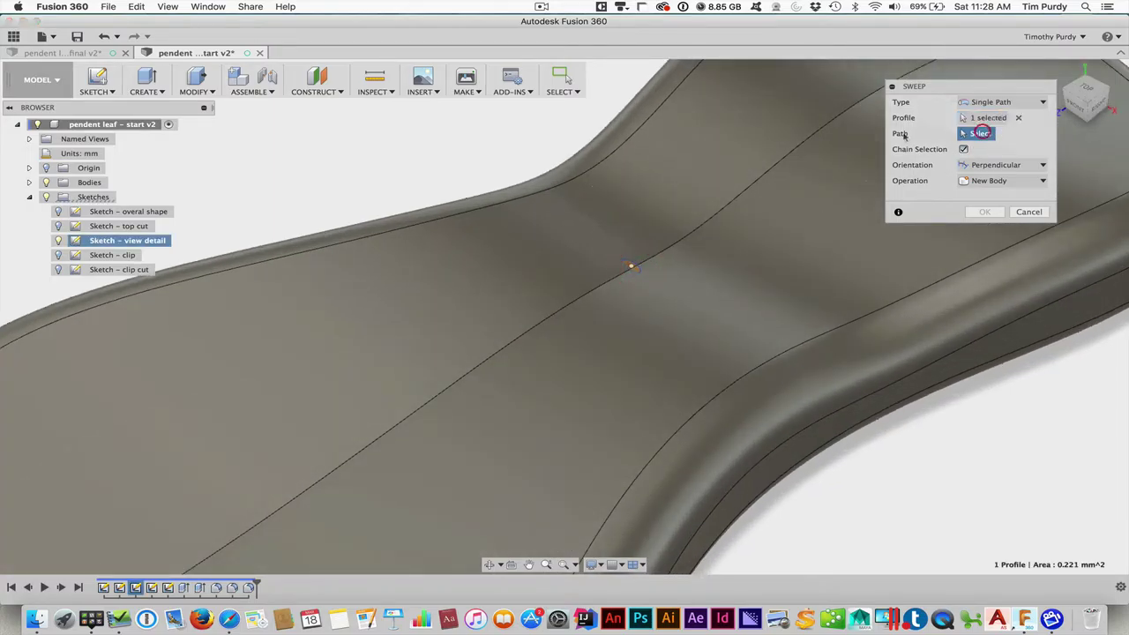
left_click(757, 181)
scroll(727, 280, "down", 5)
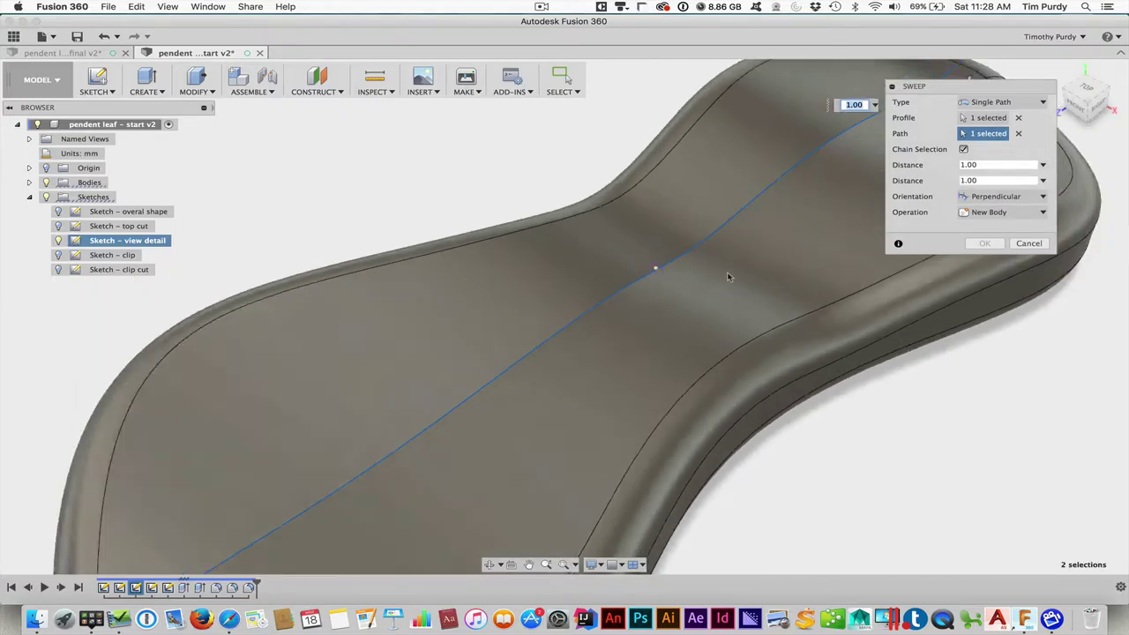
middle_click_drag(860, 428, 865, 406, "shift")
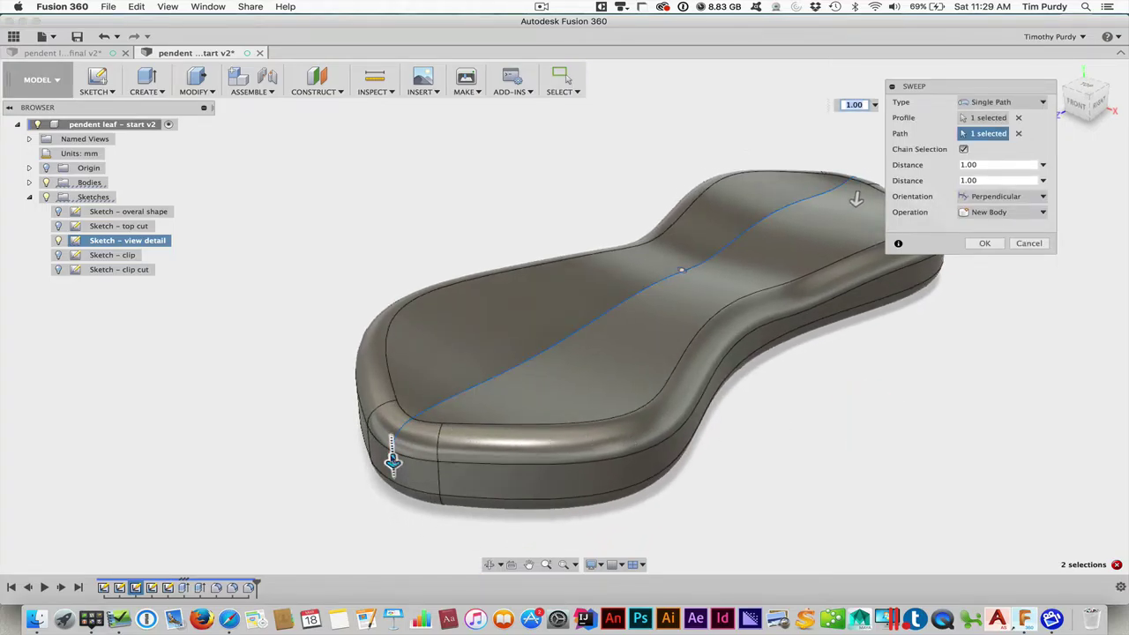
left_click_drag(393, 461, 416, 415)
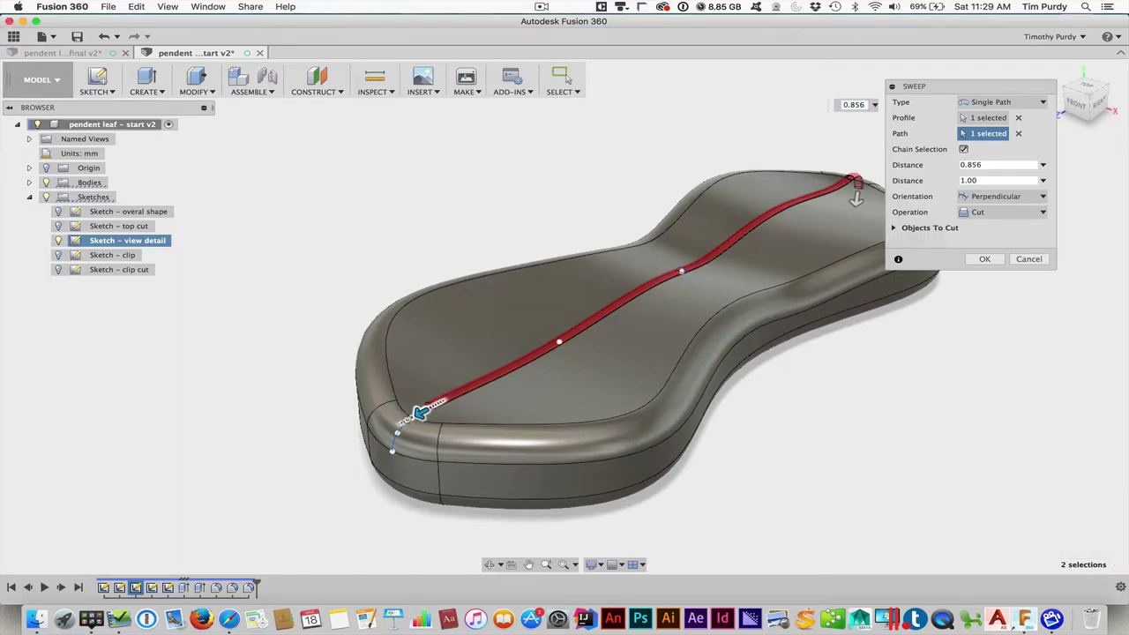
Drag the sweep's start distance to 0.914 and its far-end distance to 0.897.
left_click_drag(421, 412, 403, 423)
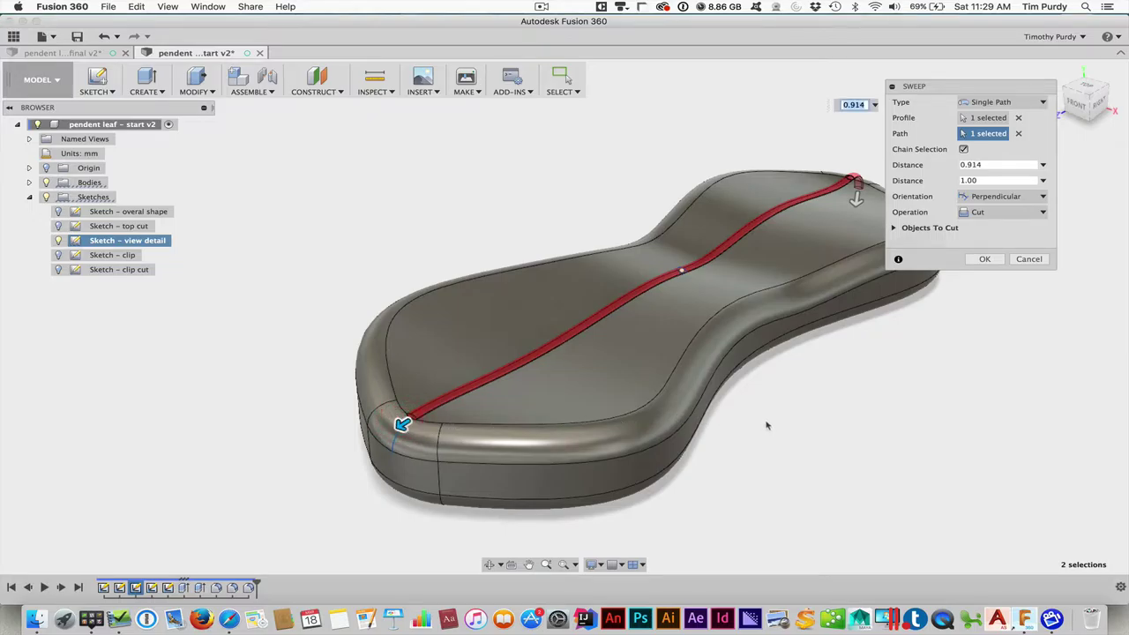
middle_click_drag(403, 424, 638, 420, "shift")
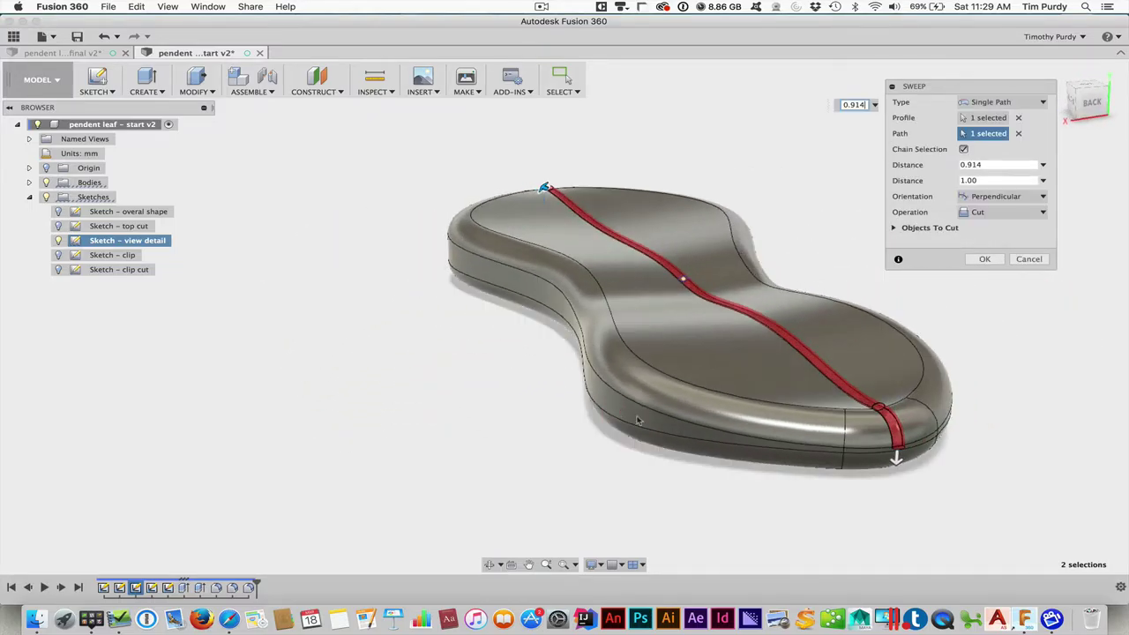
left_click(896, 459)
left_click_drag(895, 457, 887, 412)
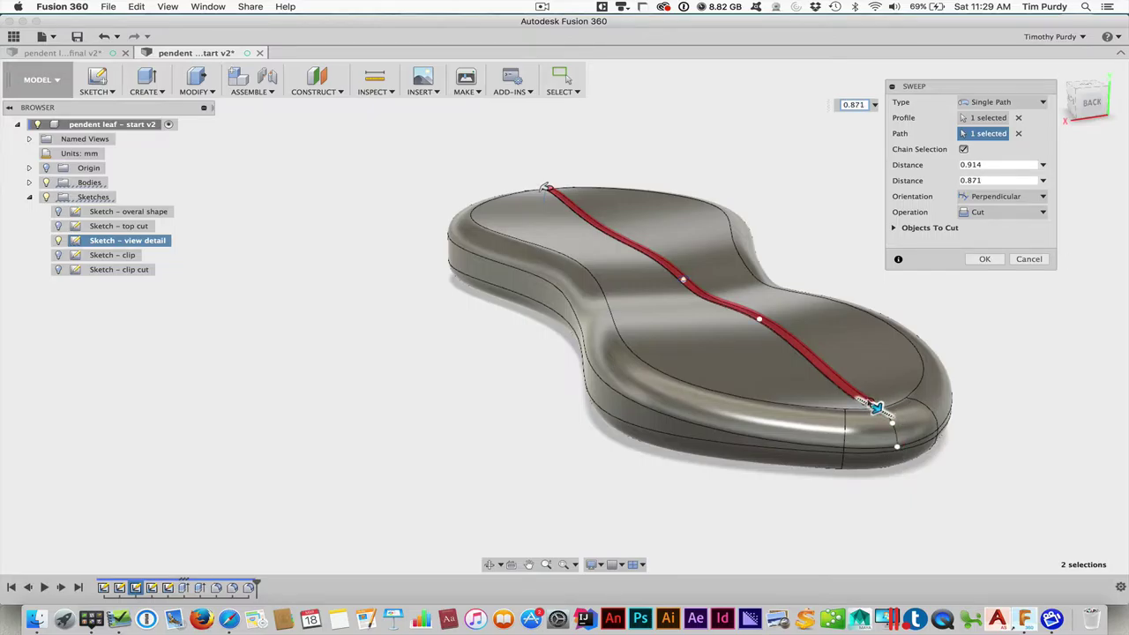
left_click_drag(875, 405, 879, 409)
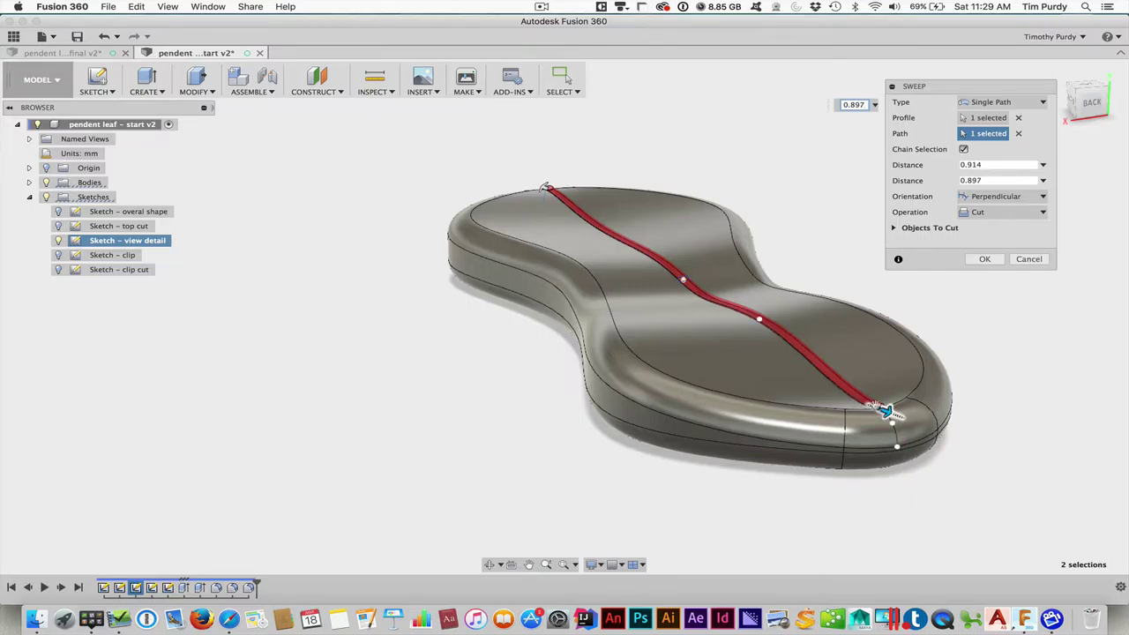
middle_click_drag(887, 410, 902, 472, "shift")
scroll(906, 484, "up", 3)
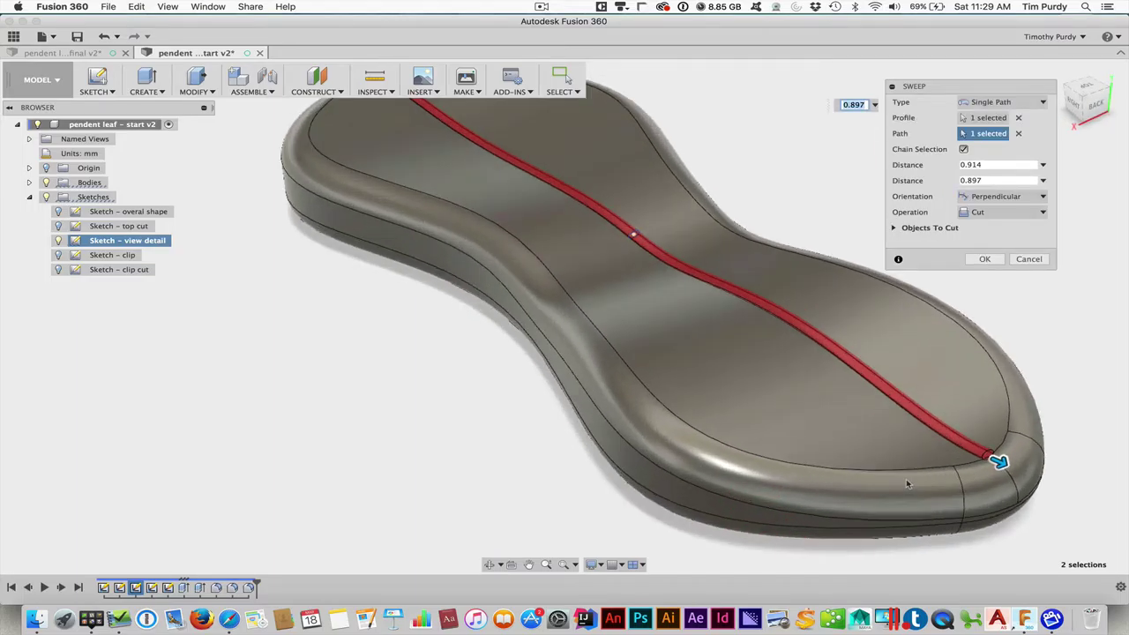
scroll(906, 484, "up", 2)
scroll(665, 269, "down", 6)
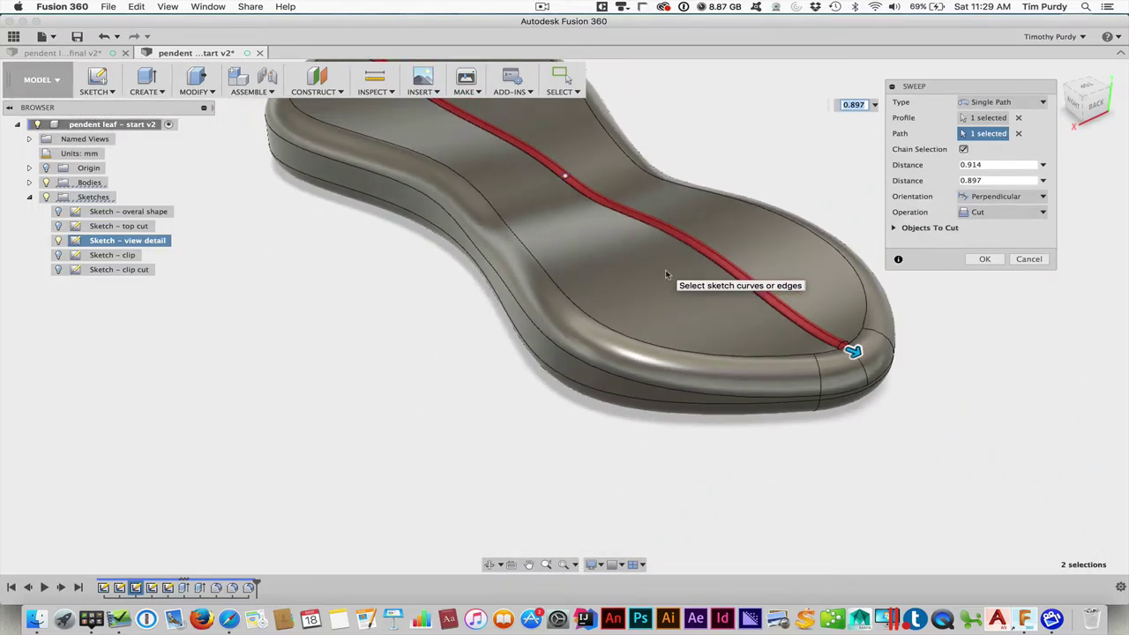
middle_click_drag(670, 287, 835, 332, "shift")
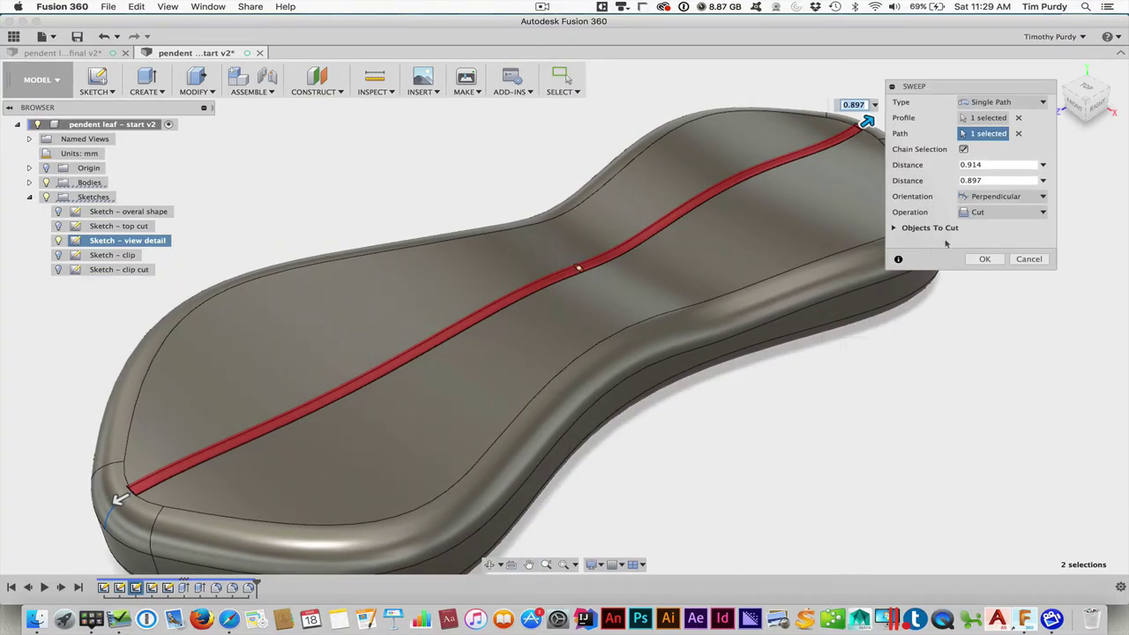
Change the sweep operation from Cut to Join and apply the raised vein.
left_click(978, 212)
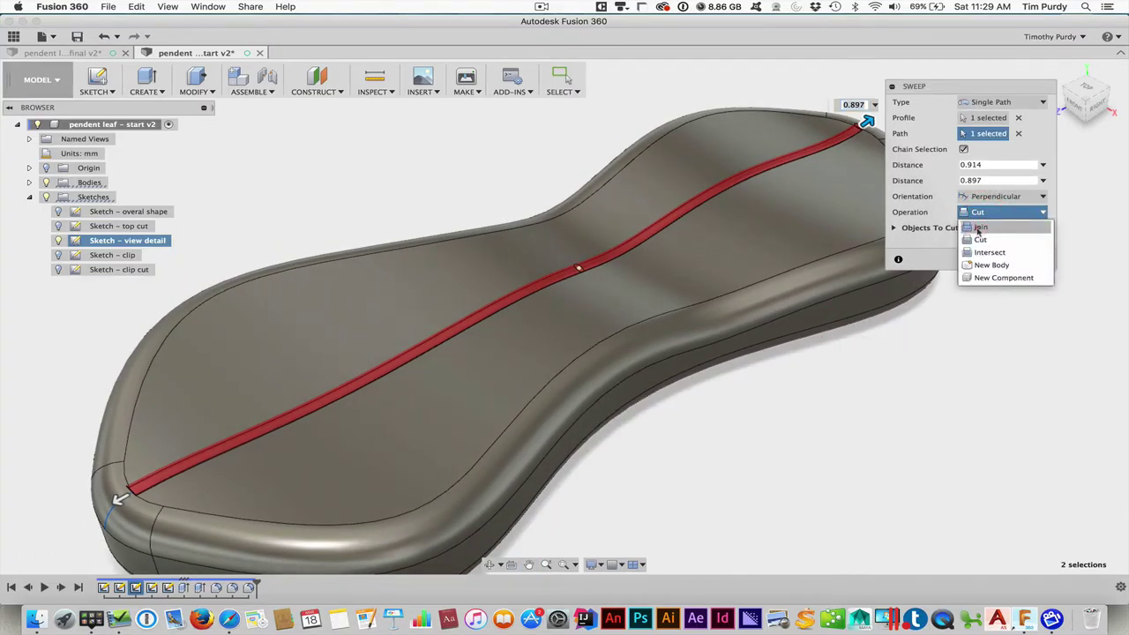
left_click(977, 227)
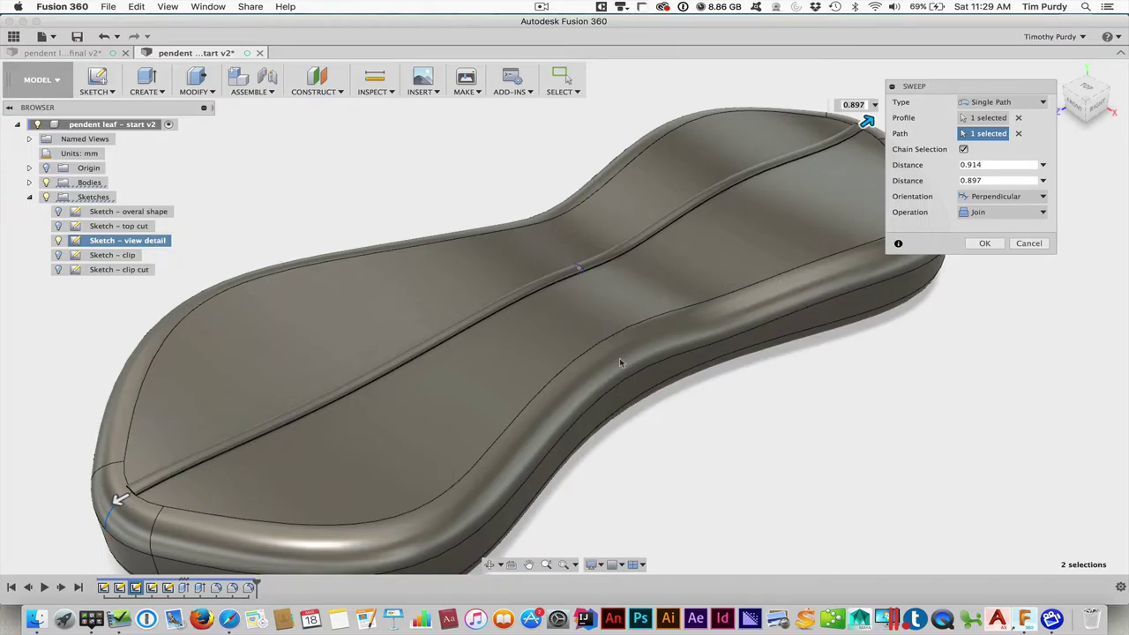
left_click(986, 242)
Create a 3.00 mm sphere on the ground plane beside the leaf's top end.
scroll(799, 370, "down", 5)
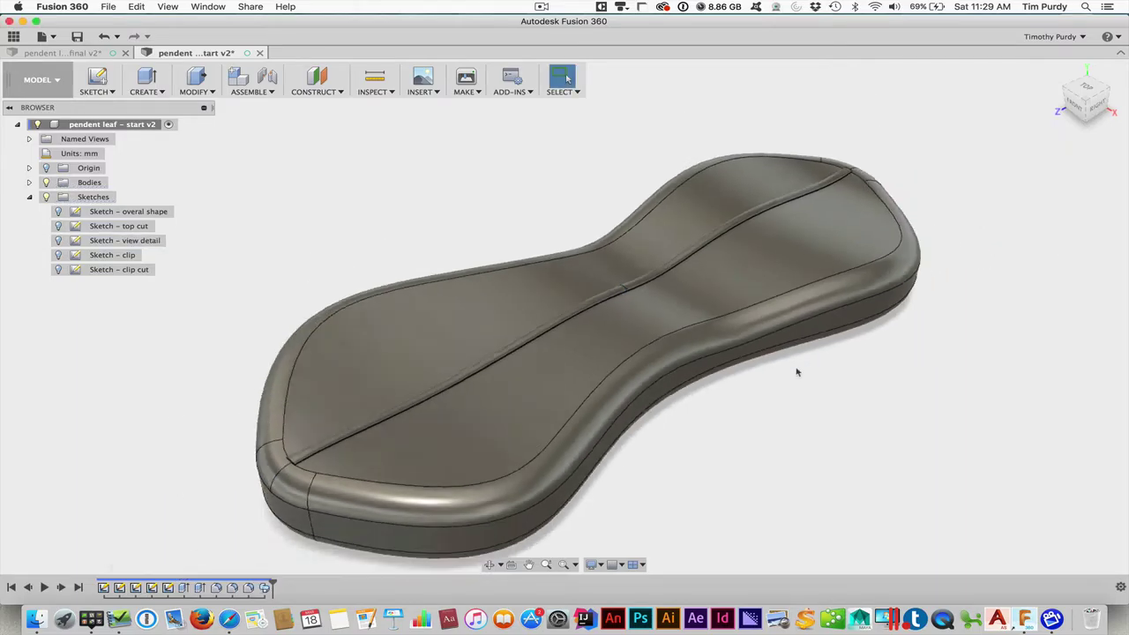
middle_click_drag(813, 365, 804, 360, "shift")
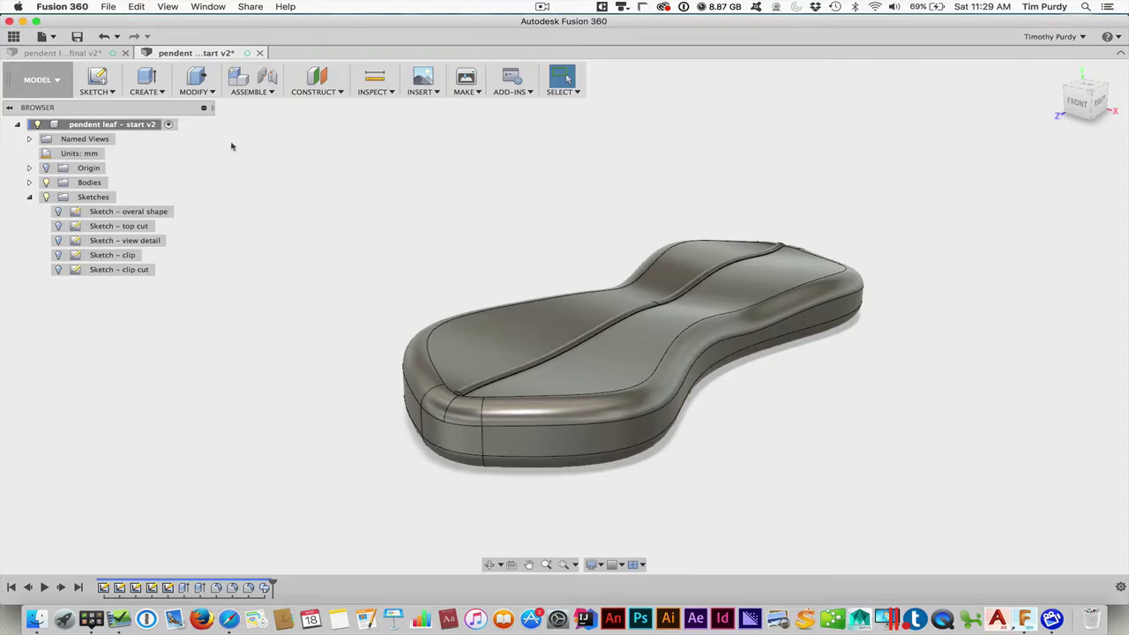
left_click(141, 92)
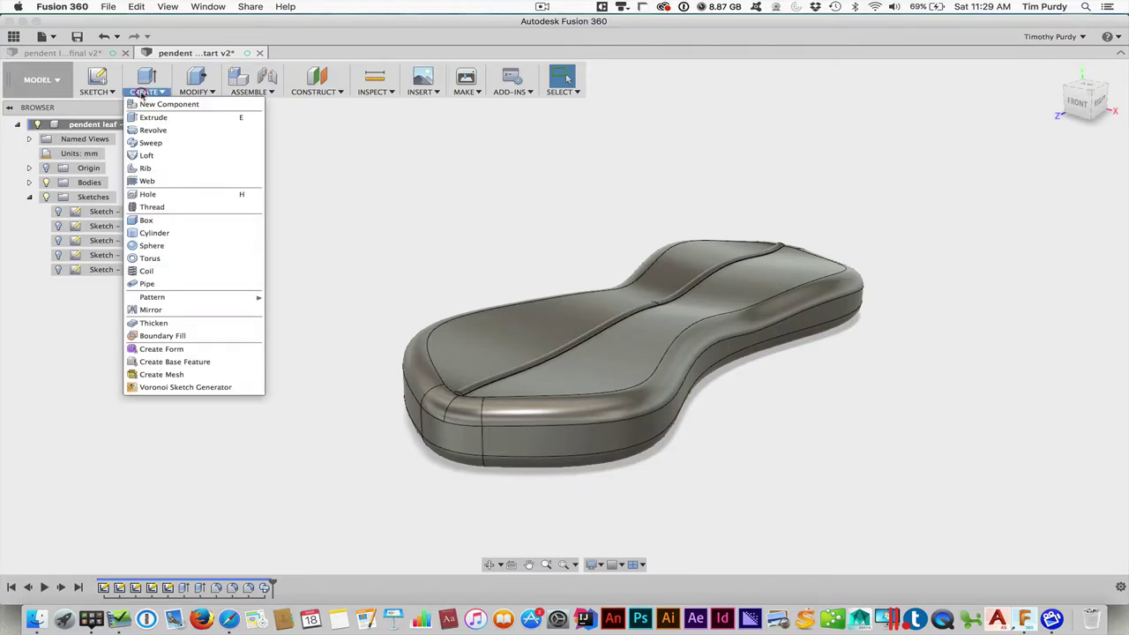
left_click(150, 251)
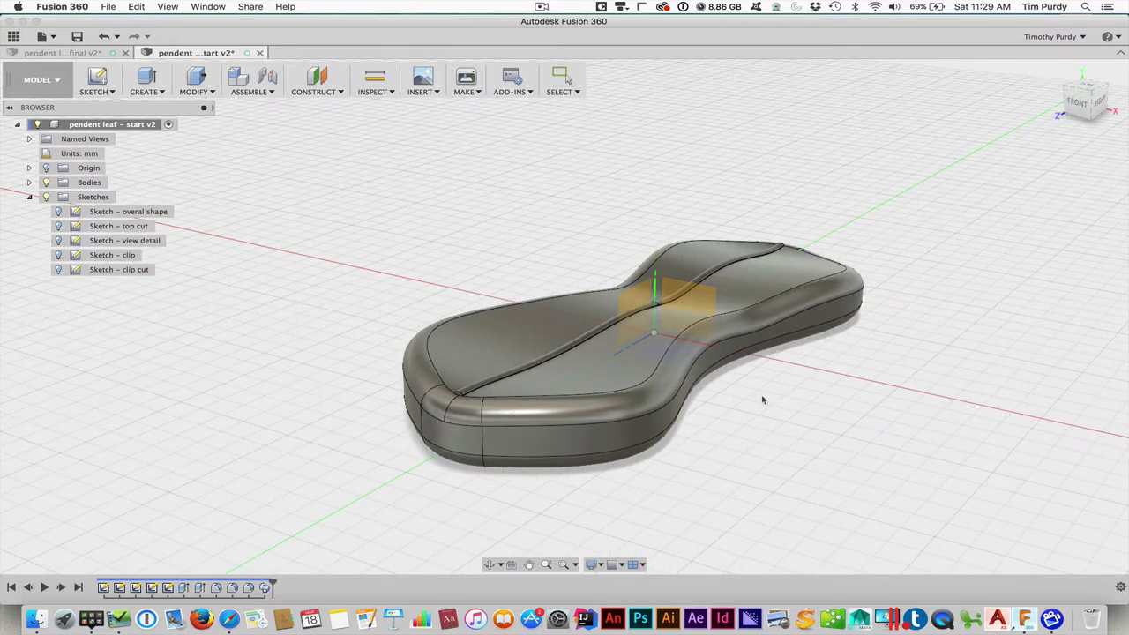
left_click(753, 417)
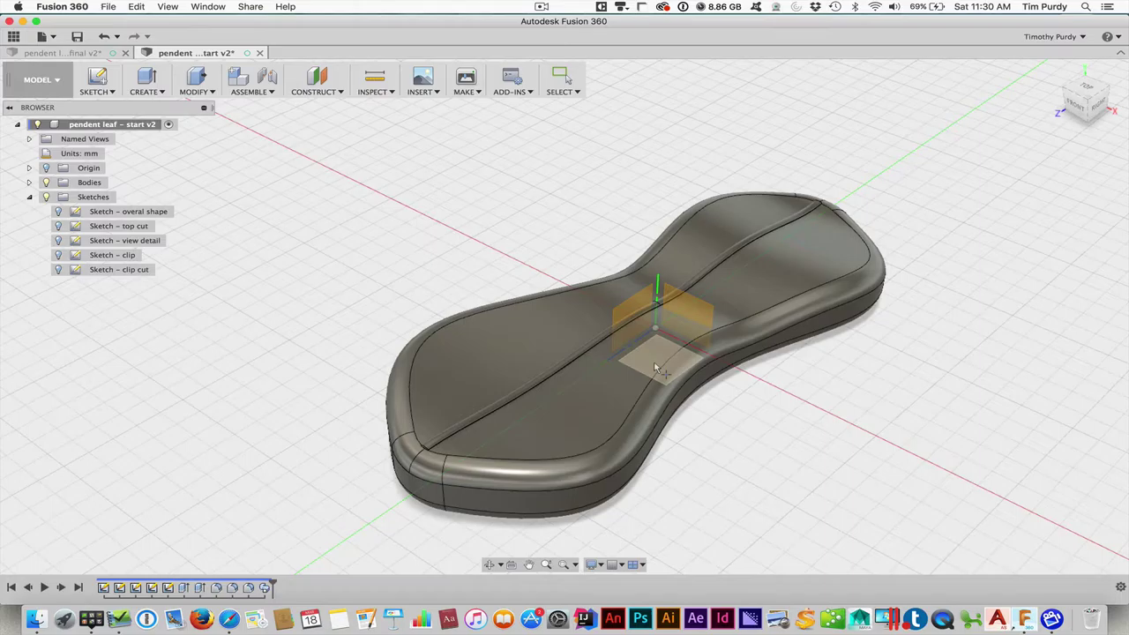
left_click(659, 365)
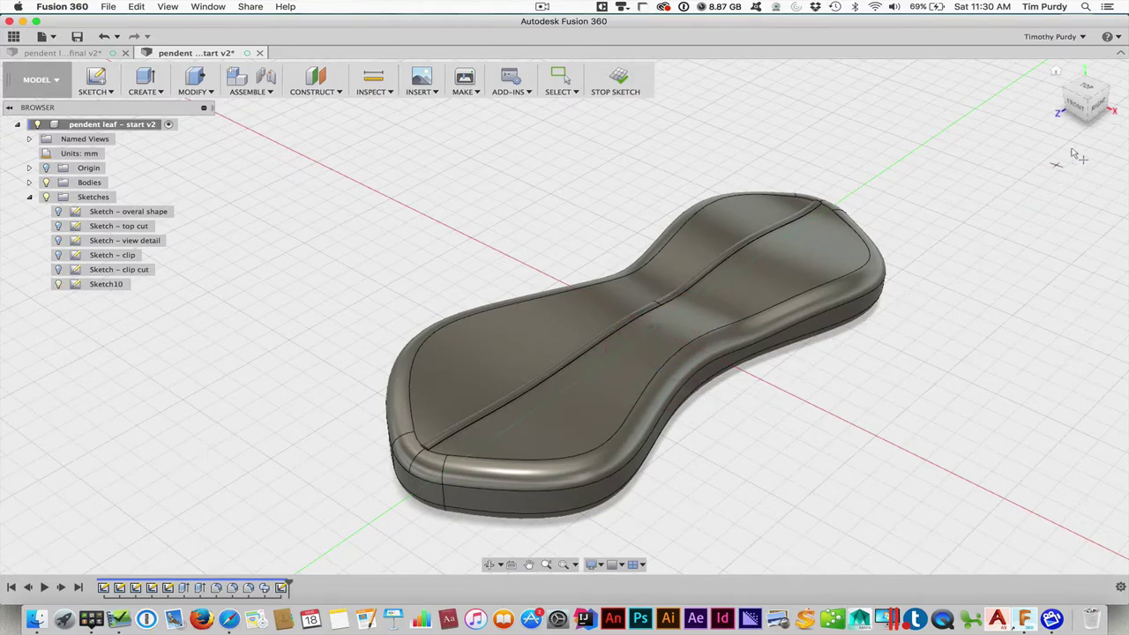
left_click(1088, 85)
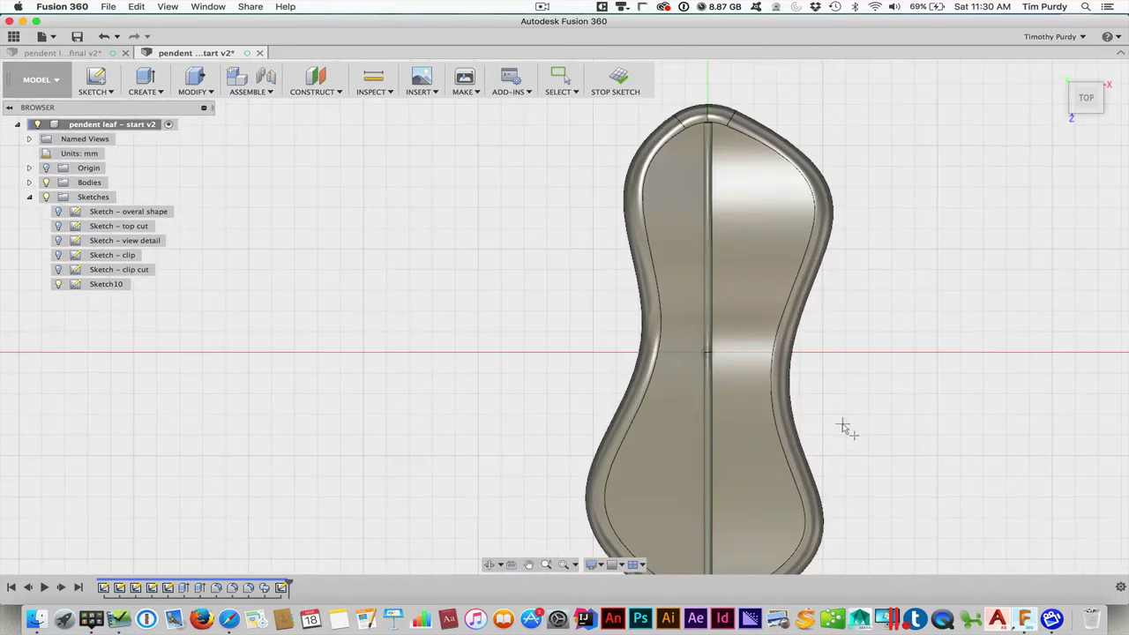
left_click(849, 168)
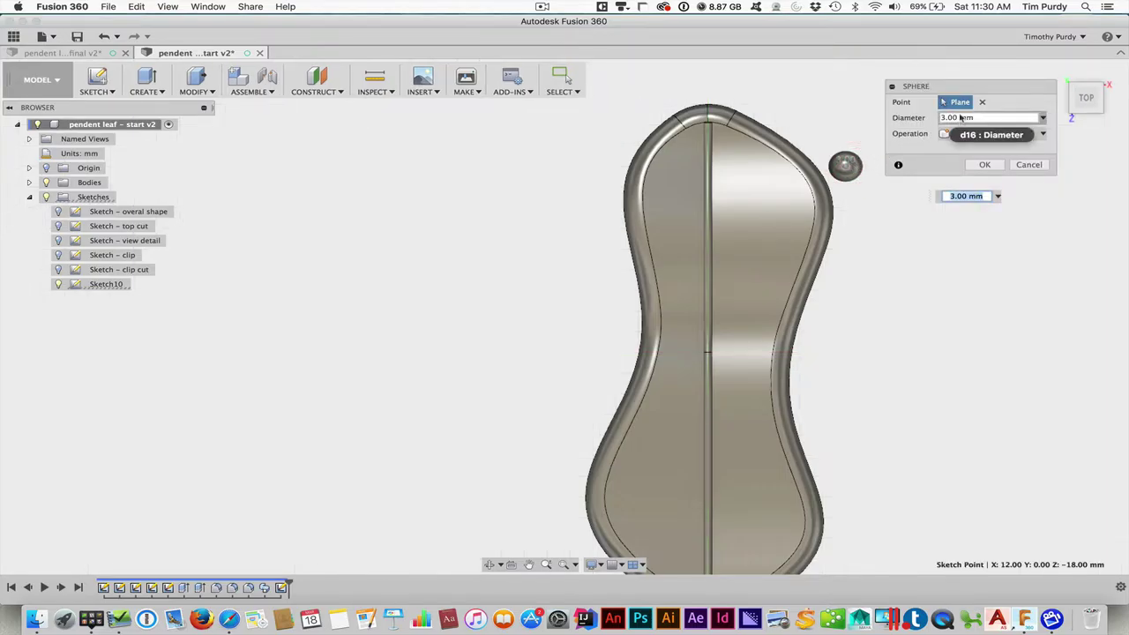
left_click(986, 167)
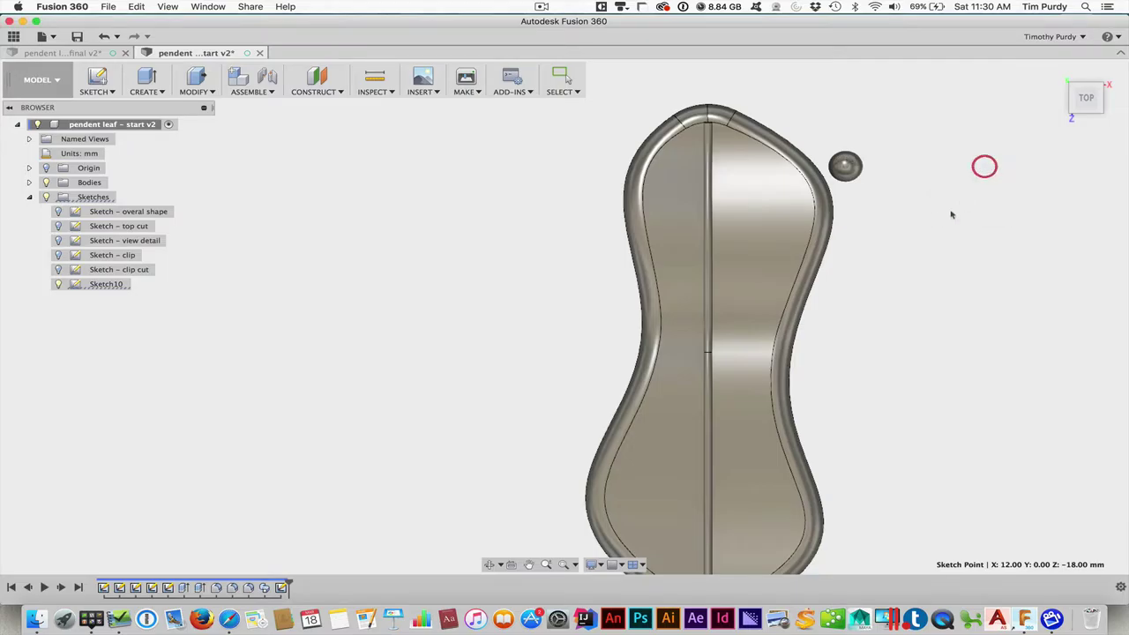
Select the new sphere body and bring up its right-click actions.
middle_click_drag(950, 211, 746, 274, "shift")
key("Escape")
scroll(746, 274, "up", 5)
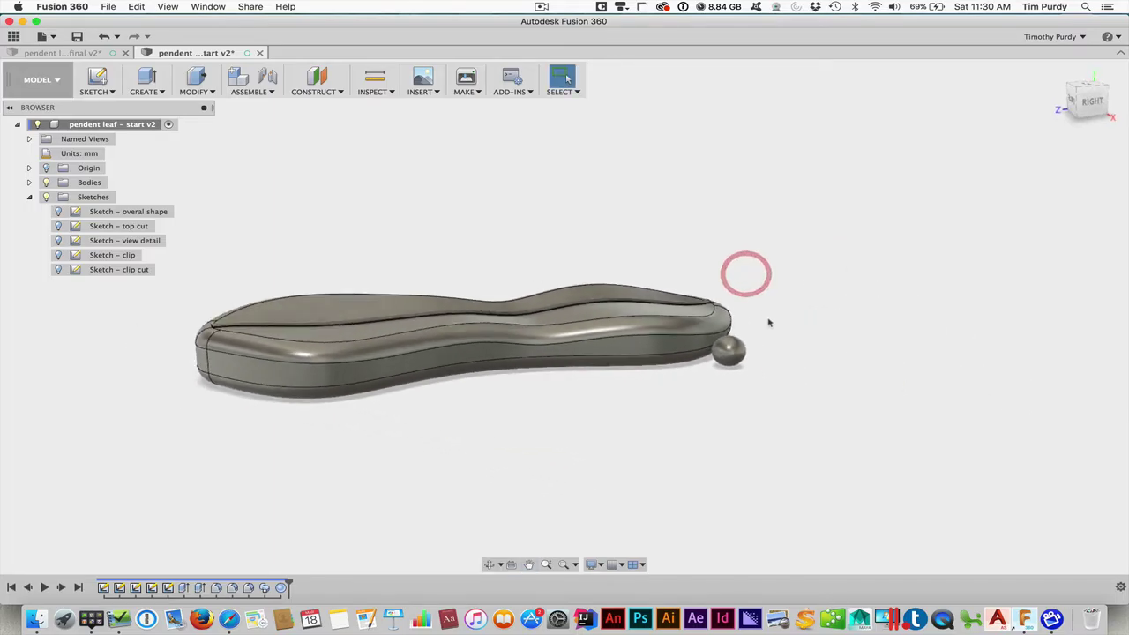
left_click(697, 394)
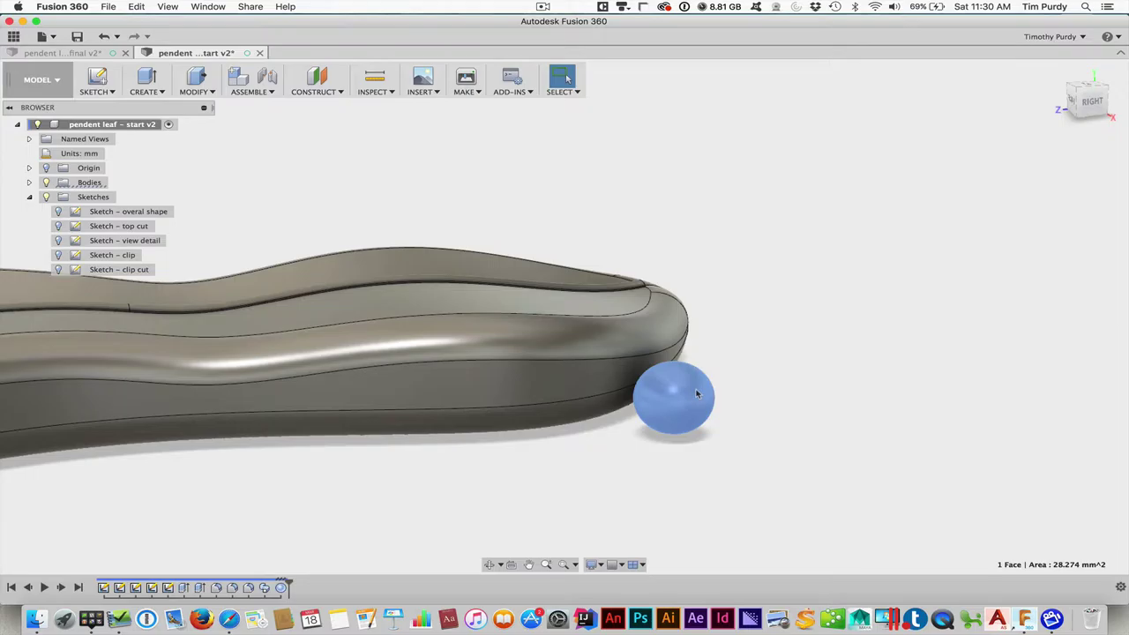
right_click(697, 393)
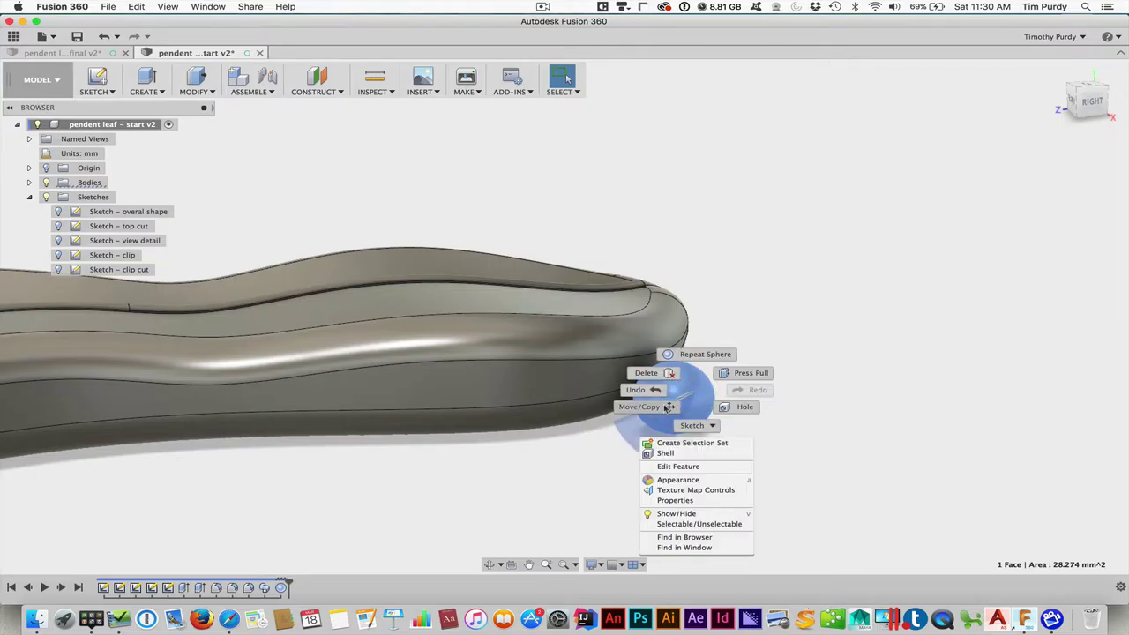
Move the 3 mm sphere toward the leaf tip's side wall and raise it slightly.
left_click(667, 407)
middle_click_drag(756, 421, 700, 467, "shift")
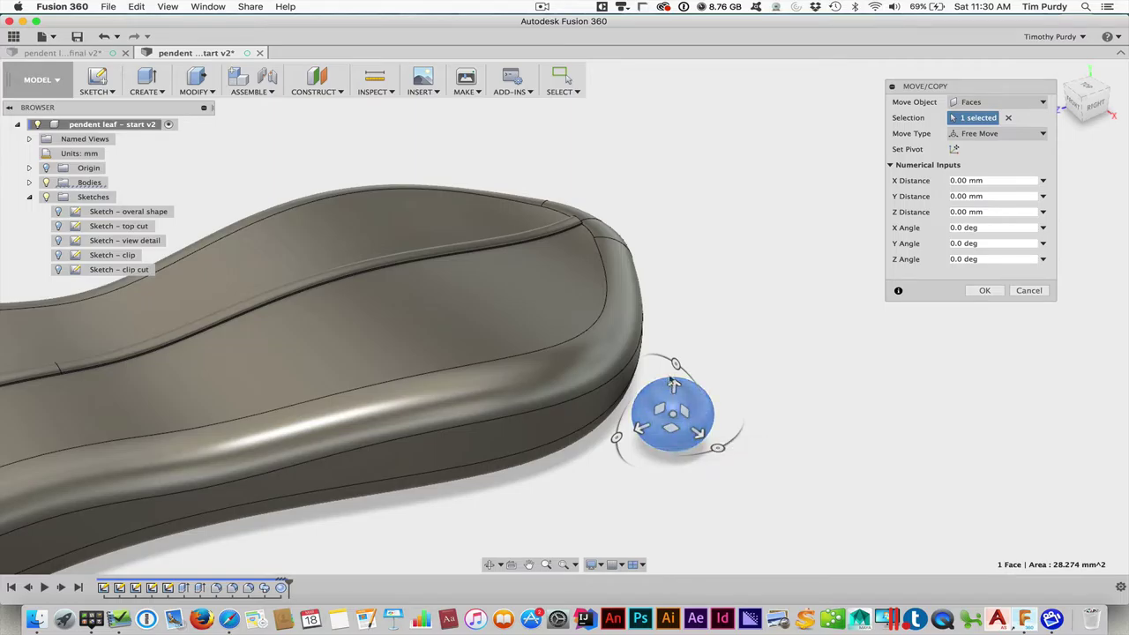
left_click_drag(627, 413, 503, 454)
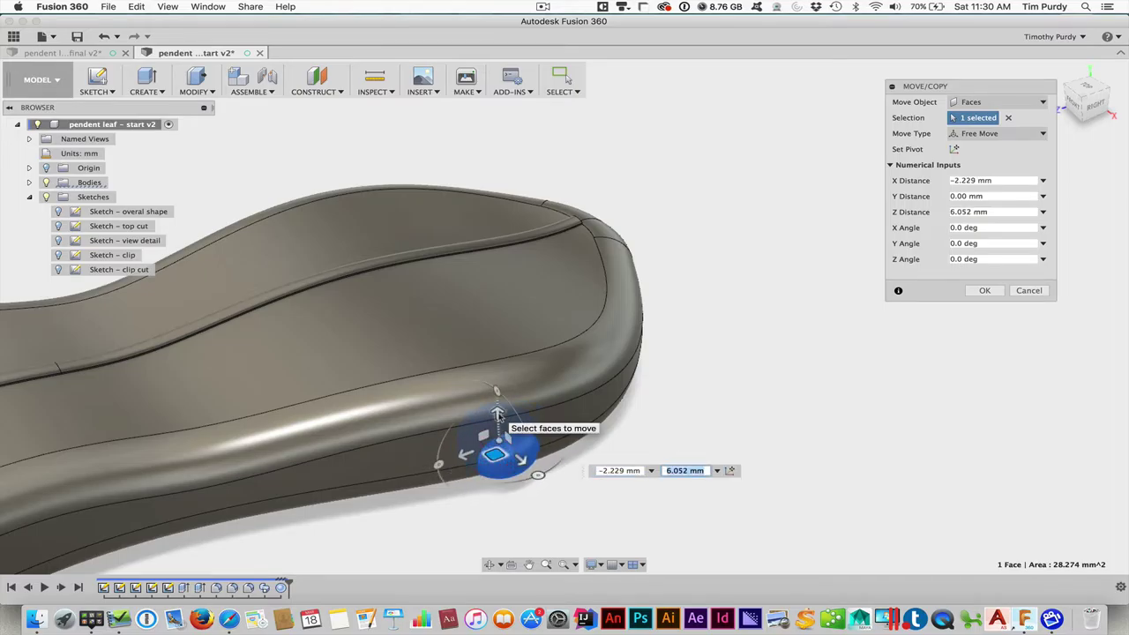
left_click_drag(498, 414, 497, 394)
Nudge the sphere sideways, set its lift to 0.10 mm, and apply the move.
middle_click_drag(476, 503, 494, 522, "shift")
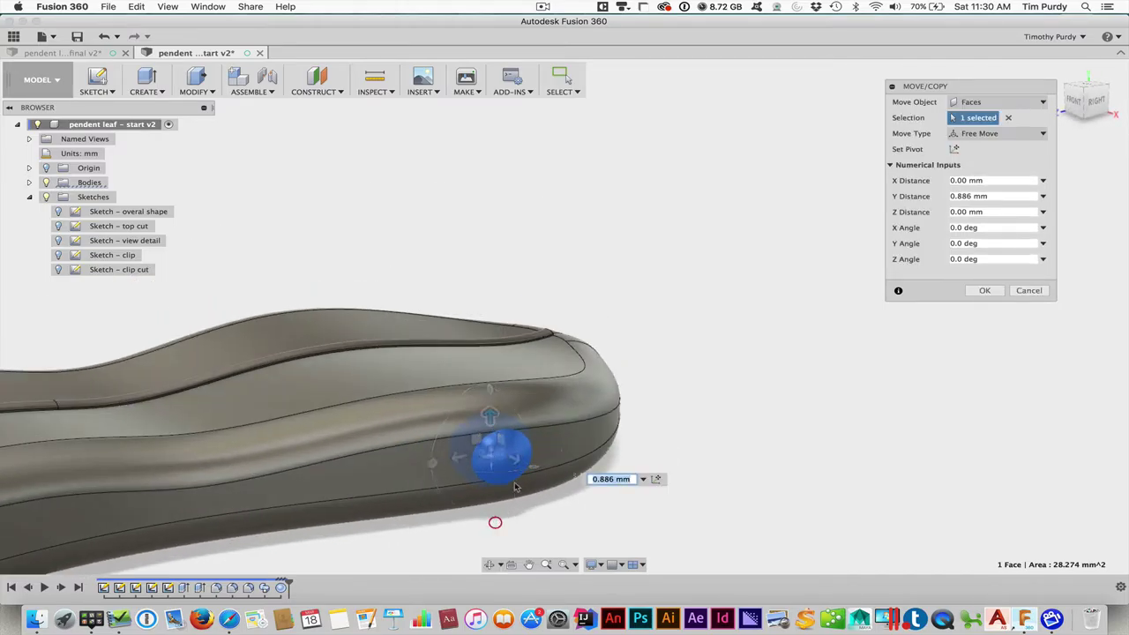
left_click_drag(514, 458, 503, 459)
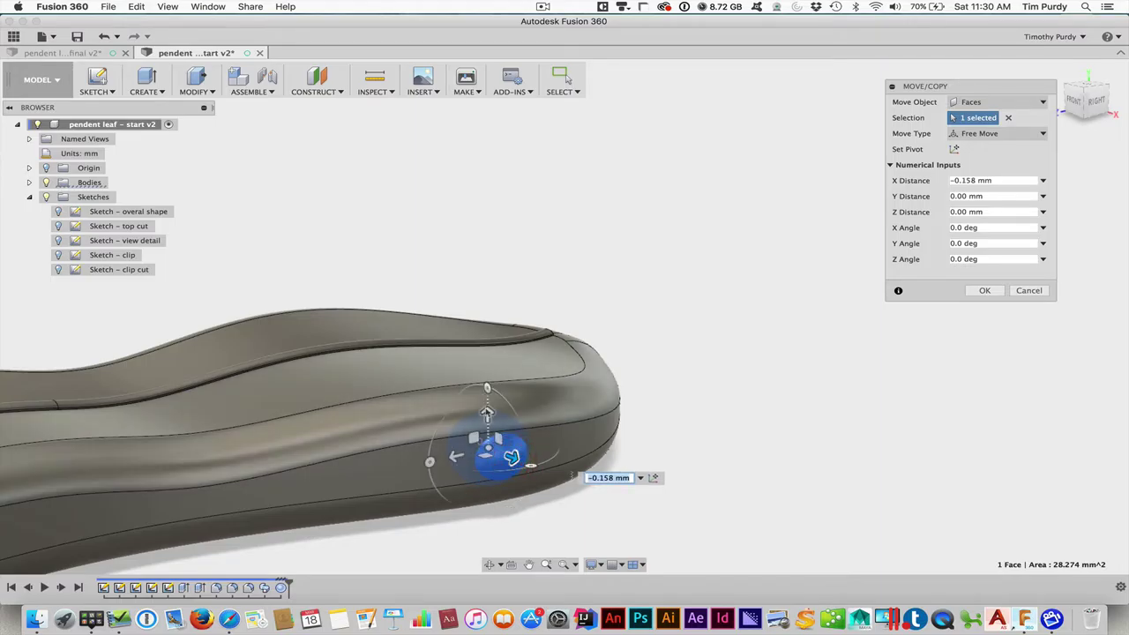
left_click_drag(487, 398, 487, 405)
middle_click_drag(567, 502, 601, 505, "shift")
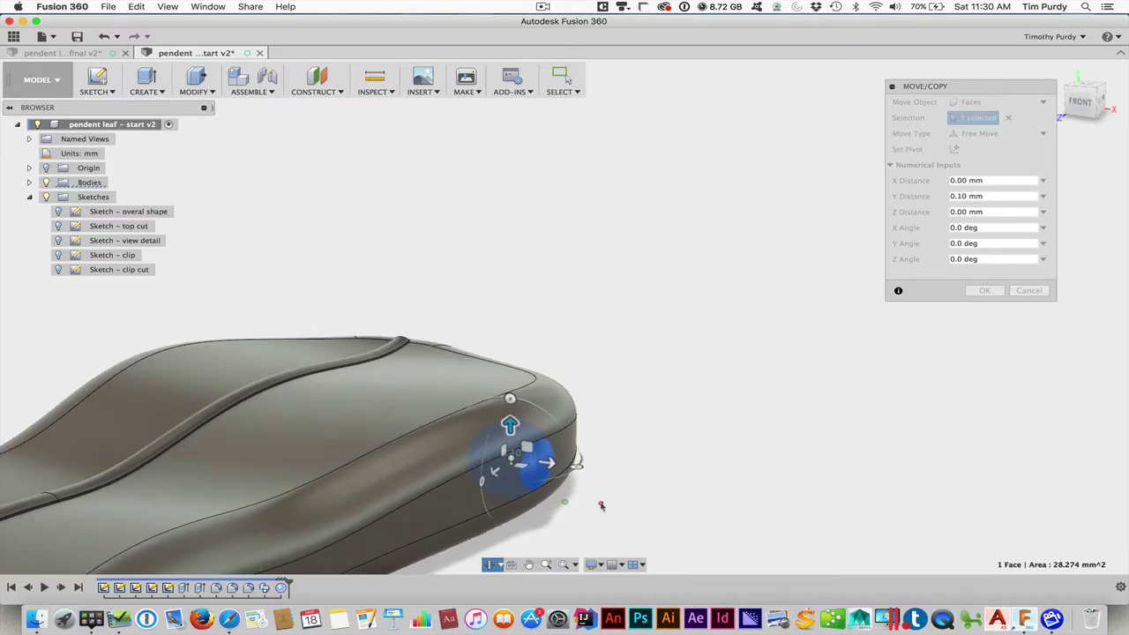
left_click(985, 290)
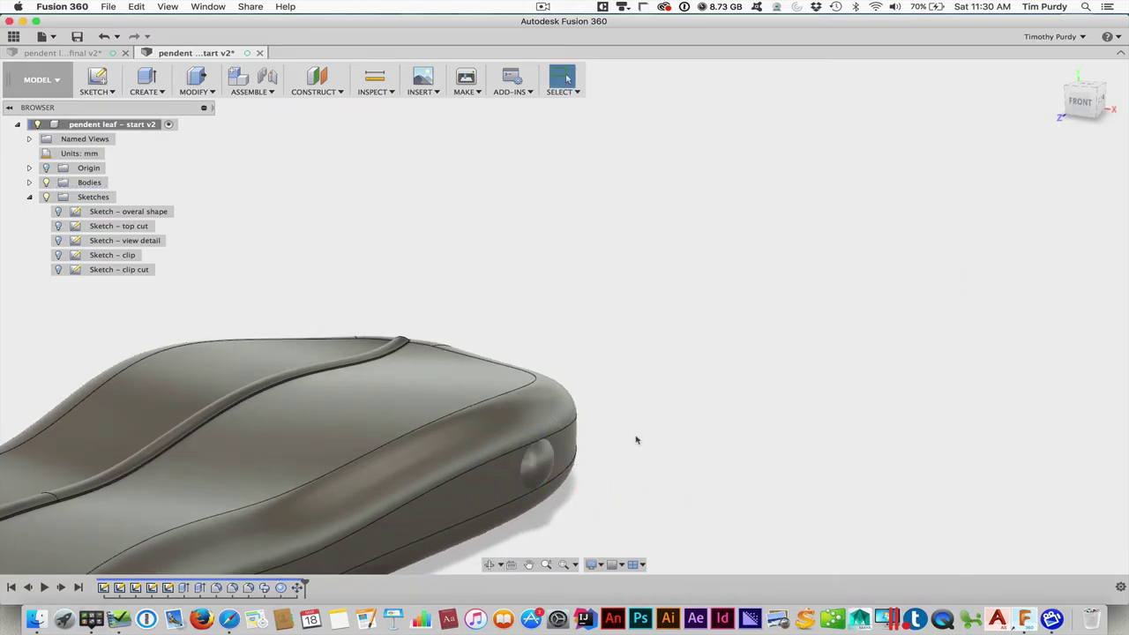
middle_click_drag(636, 439, 759, 359, "shift")
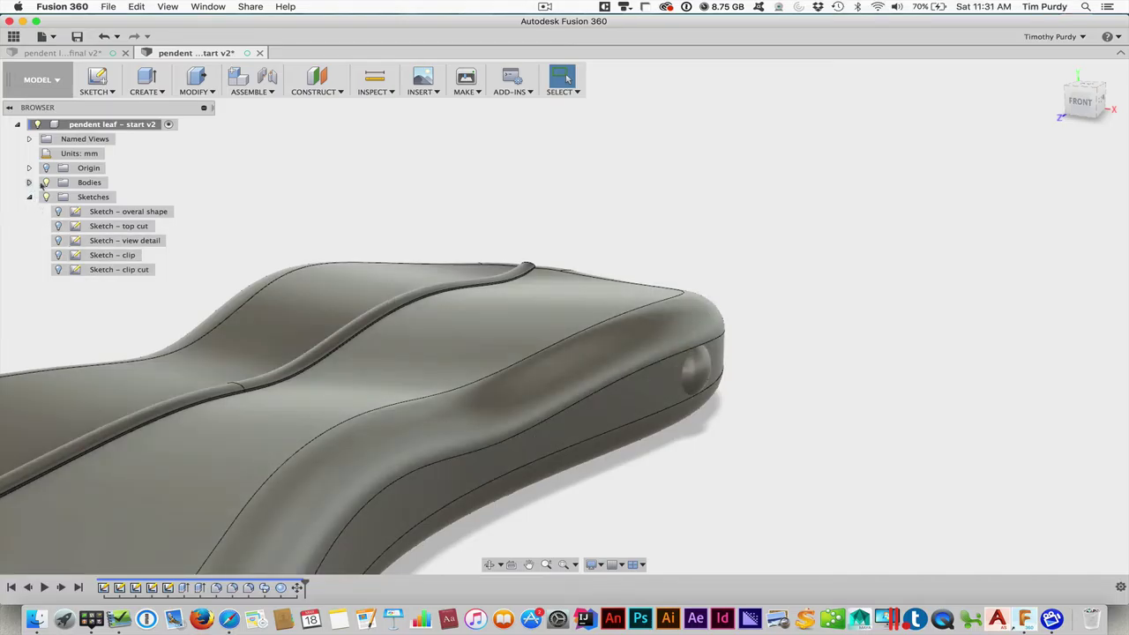
Rename the sphere body 'button', copy it, and paste a duplicate into Bodies.
left_click(30, 183)
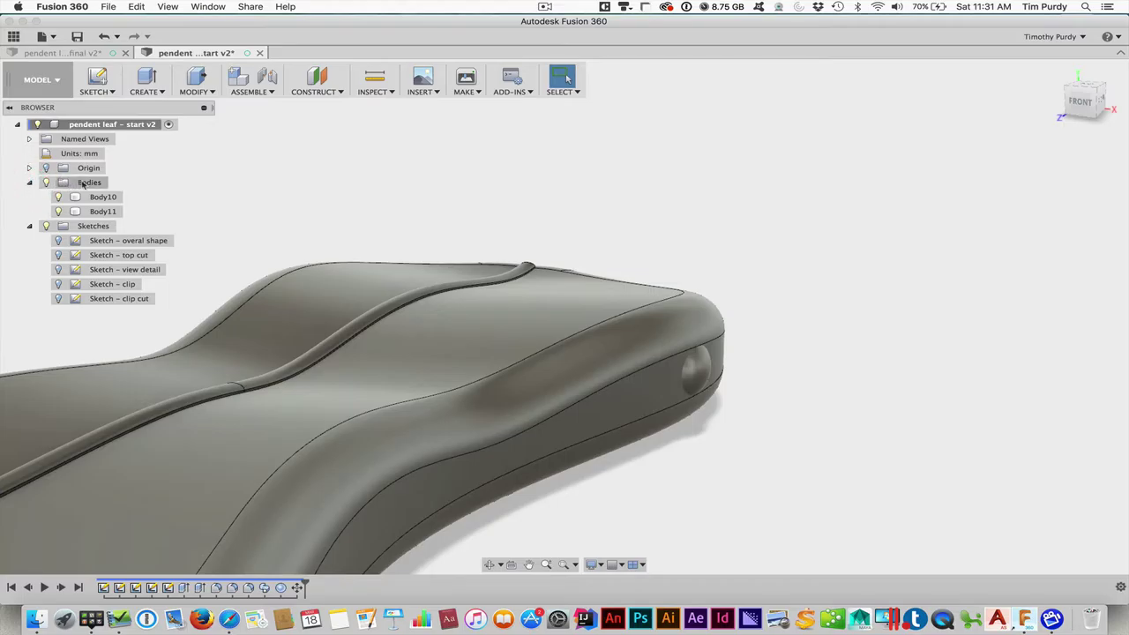
double_click(102, 211)
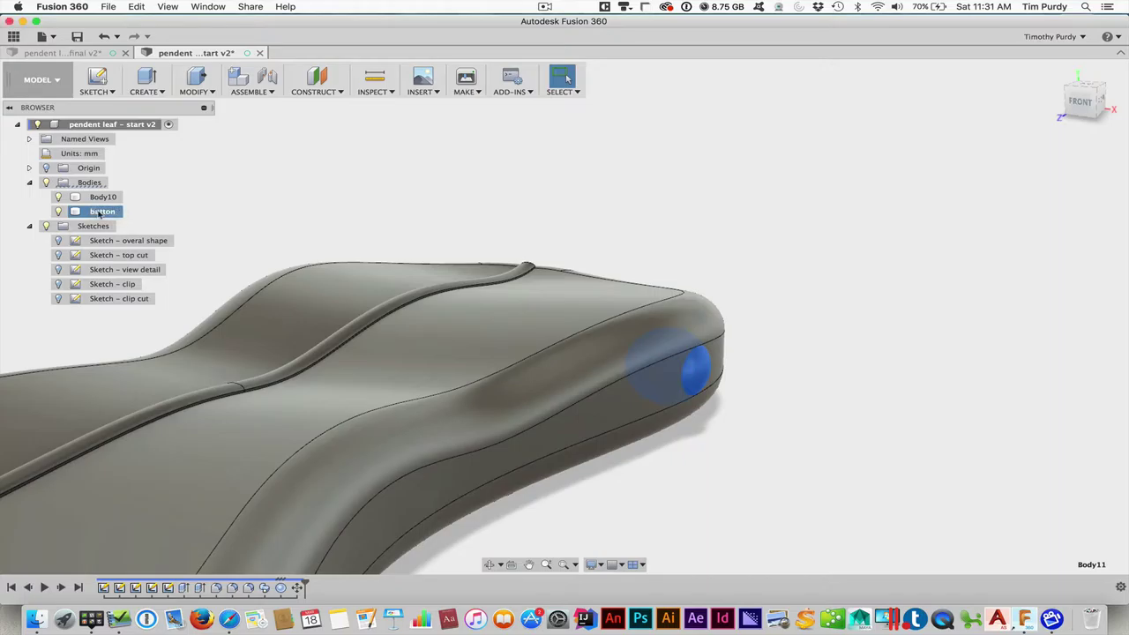
right_click(100, 213)
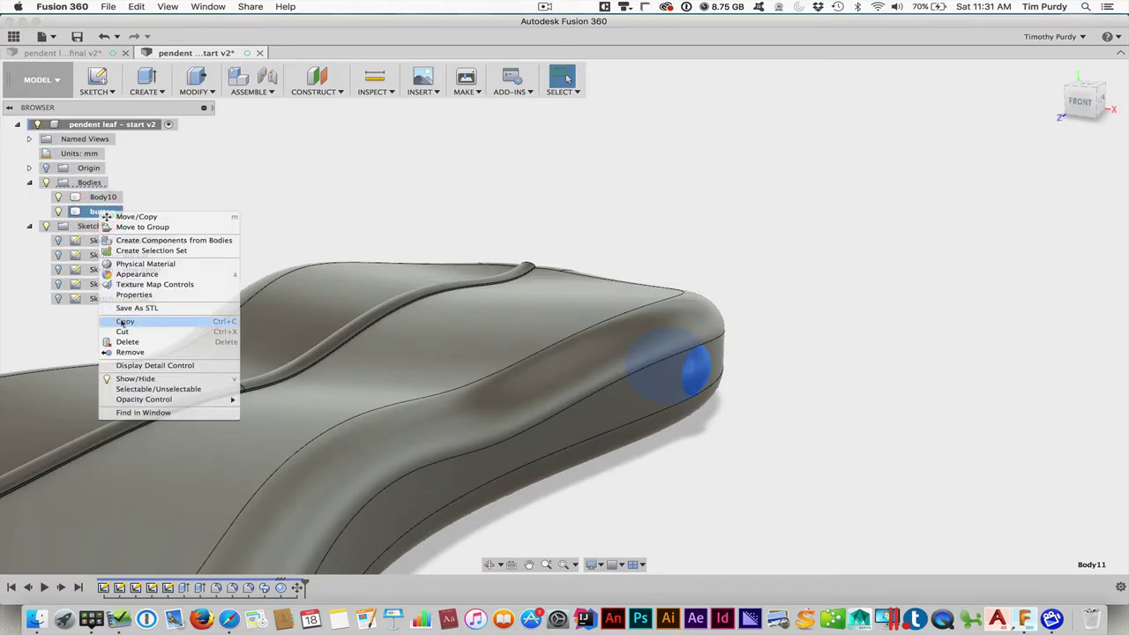
left_click(122, 323)
right_click(83, 182)
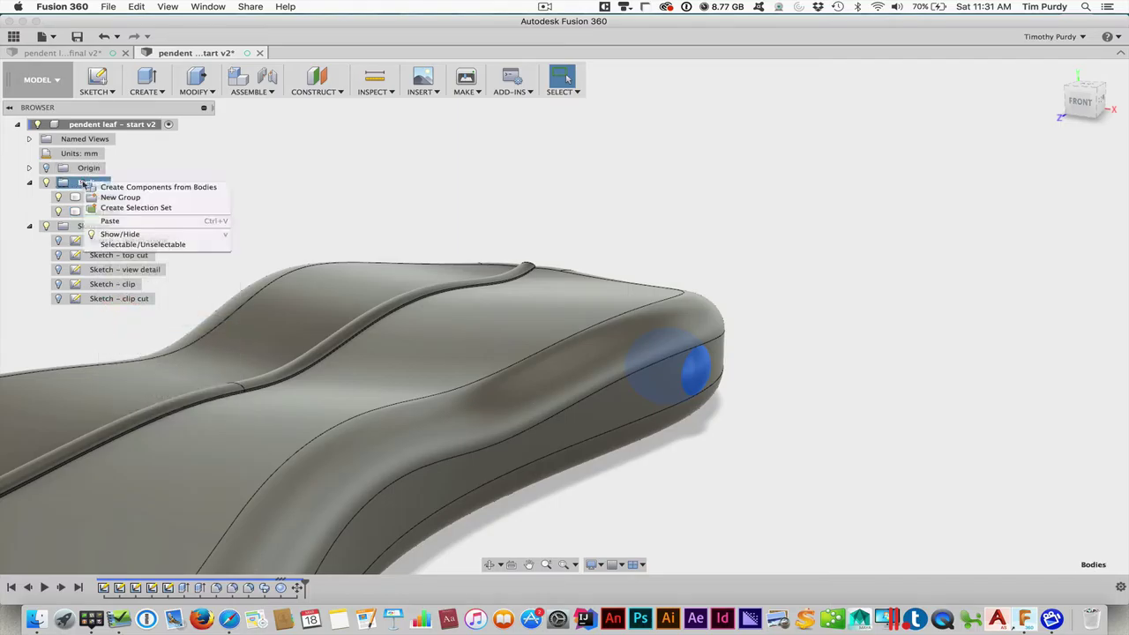
left_click(108, 222)
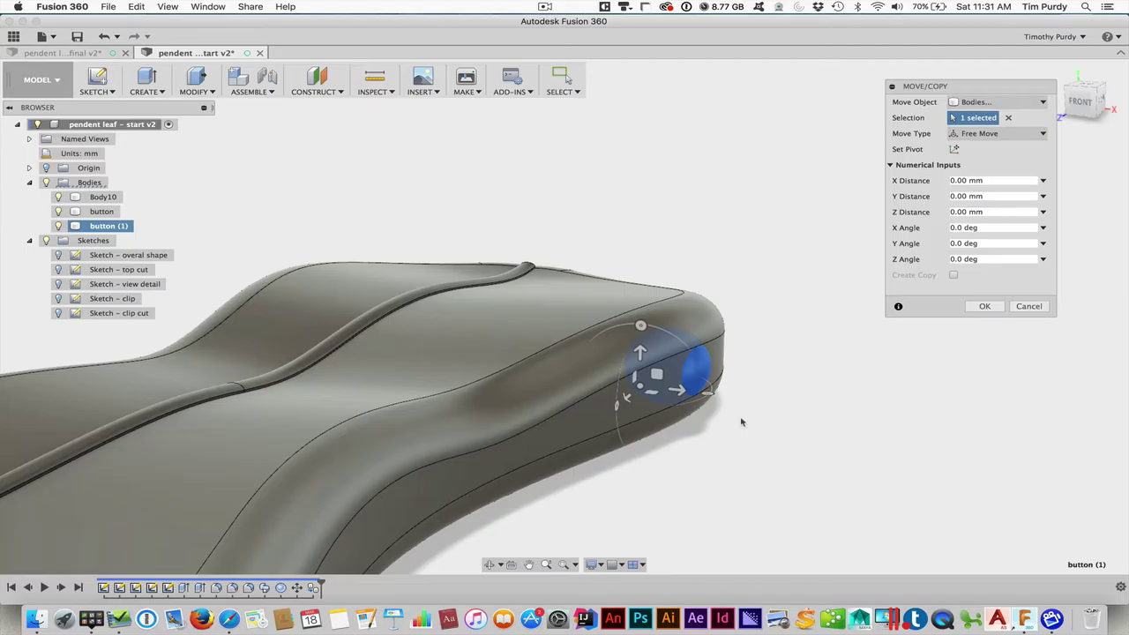
Slide button (1) along the pendant's side next to the first button, with zero vertical offset.
middle_click_drag(716, 448, 670, 412, "shift")
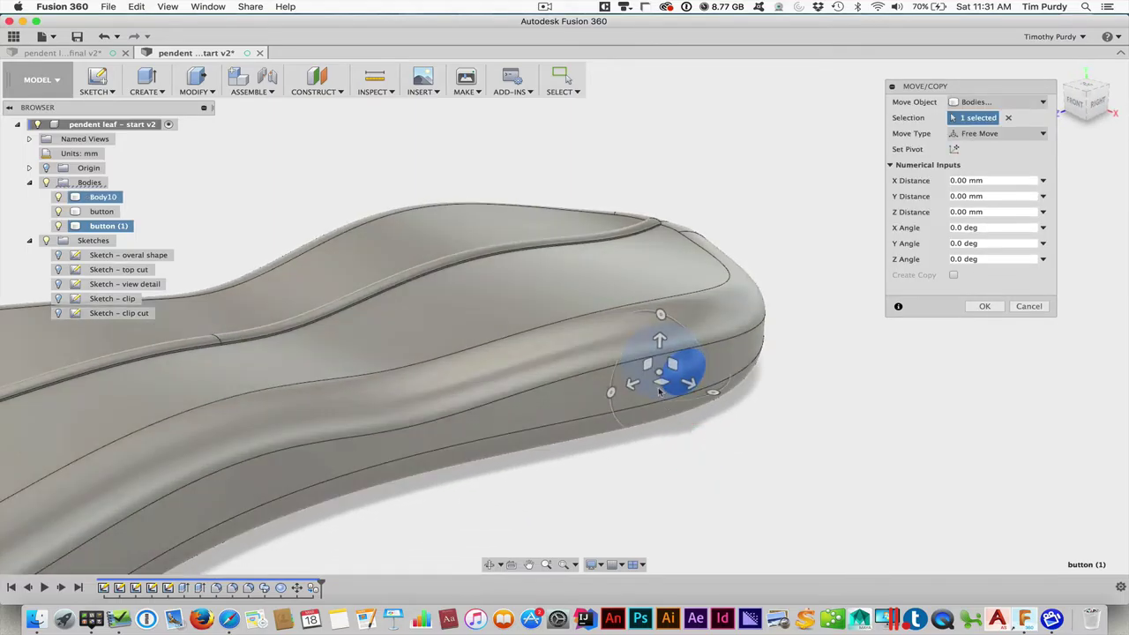
left_click_drag(660, 392, 538, 415)
middle_click_drag(589, 450, 587, 454, "shift")
left_click_drag(537, 372, 537, 371)
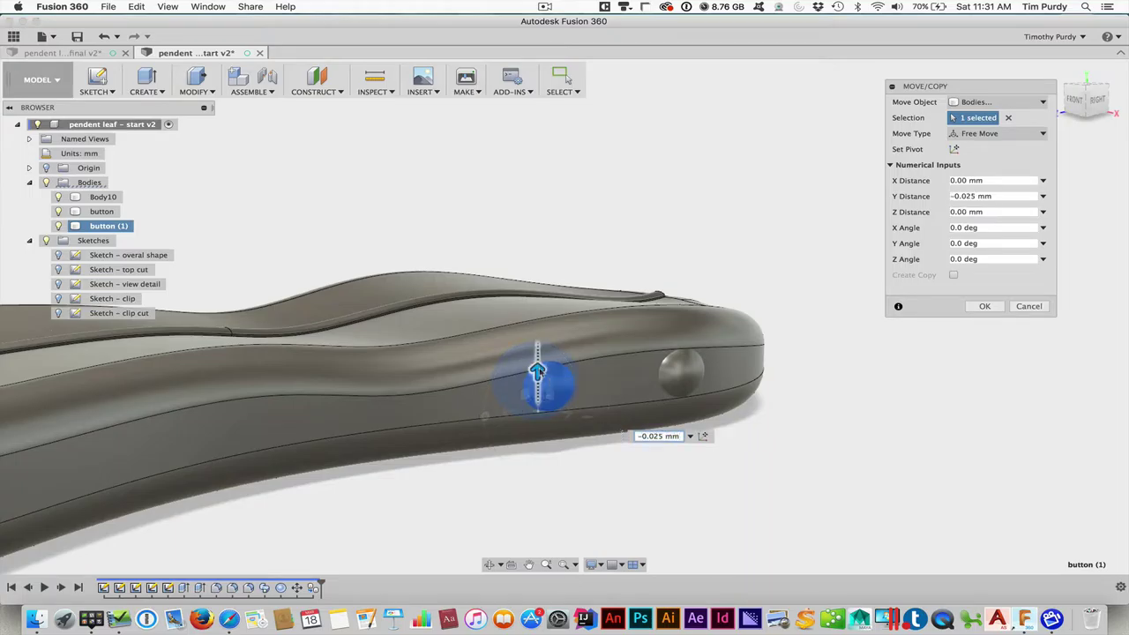
middle_click_drag(549, 456, 592, 461, "shift")
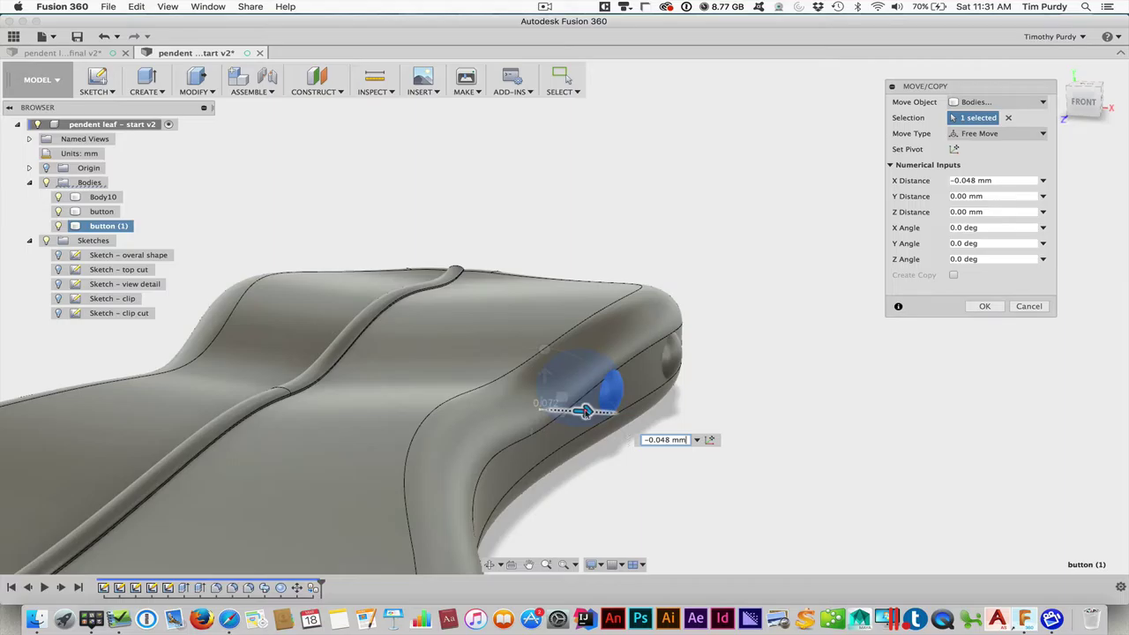
middle_click_drag(668, 471, 618, 434, "shift")
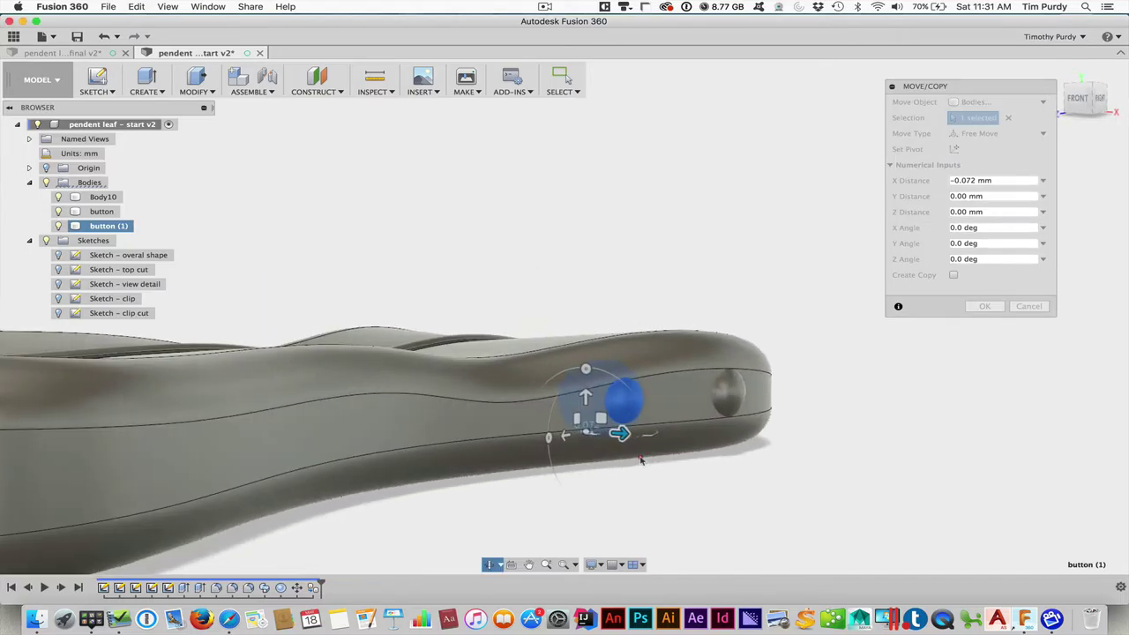
left_click_drag(585, 397, 586, 398)
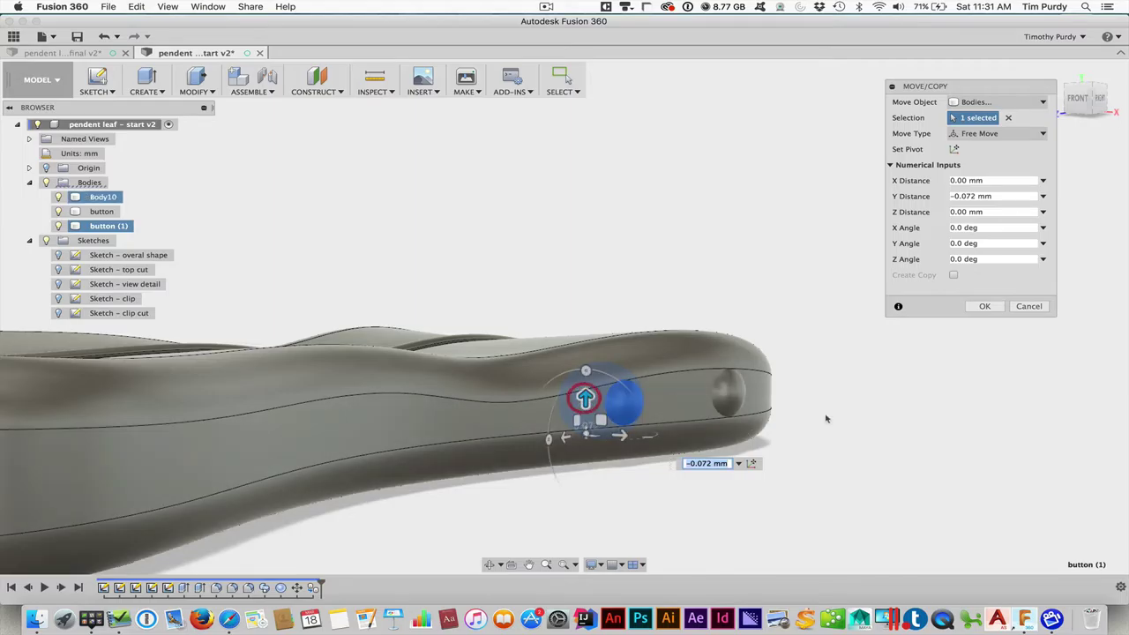
left_click(986, 307)
middle_click_drag(603, 303, 618, 318, "shift")
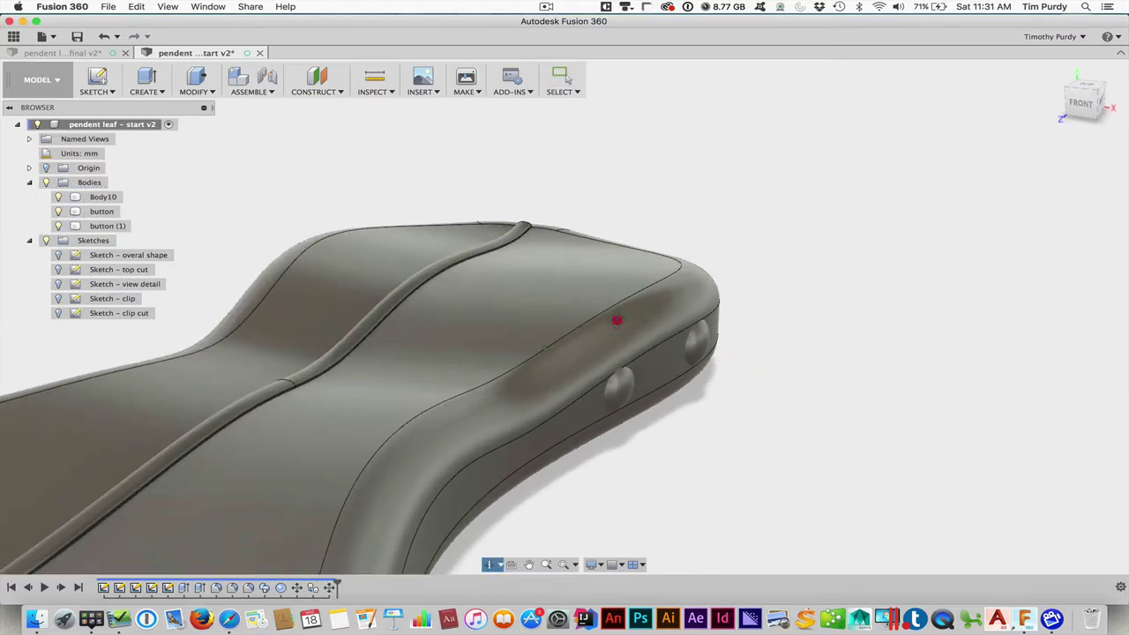
right_click(87, 185)
Paste another button copy and drag it toward the pendant's other end.
left_click(119, 222)
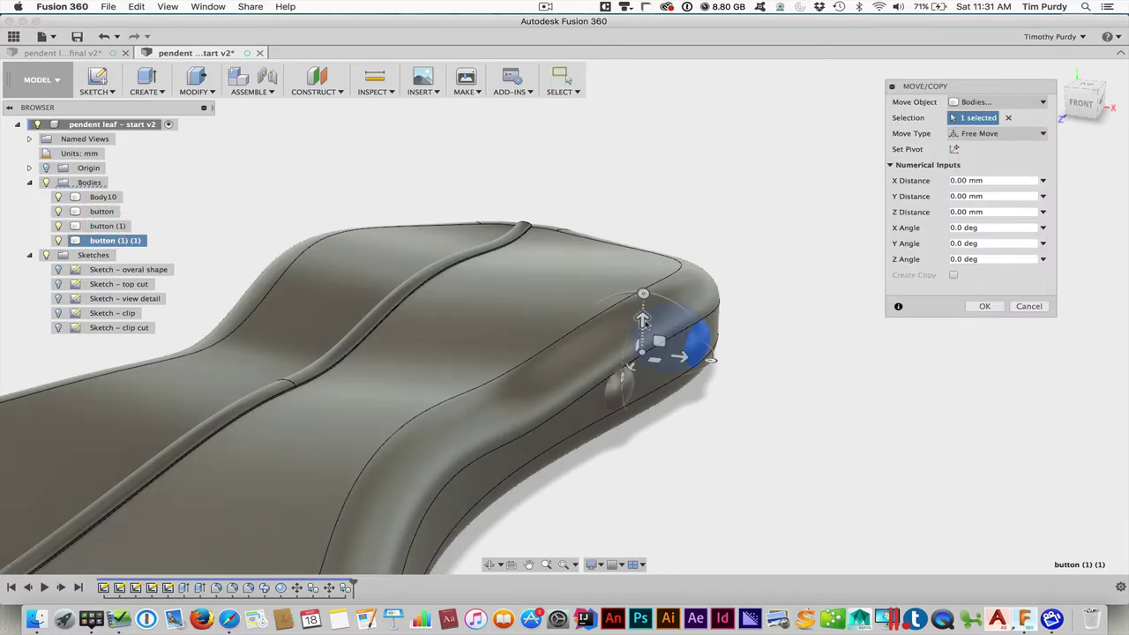
left_click_drag(563, 352, 305, 316)
middle_click_drag(615, 488, 1006, 291, "shift")
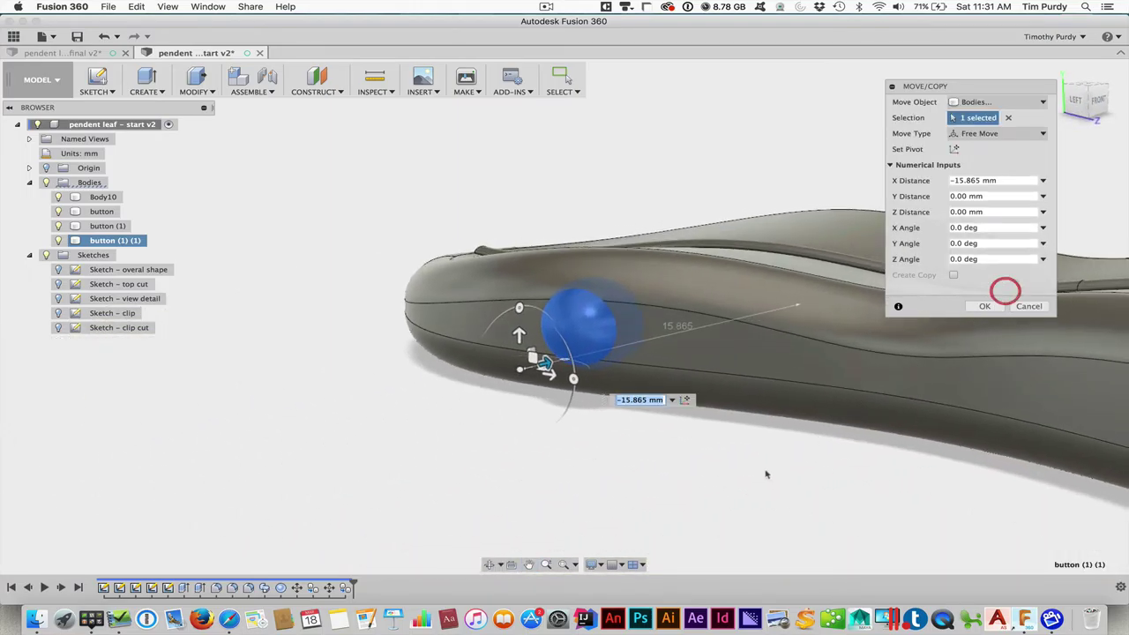
middle_click_drag(932, 291, 772, 465, "shift")
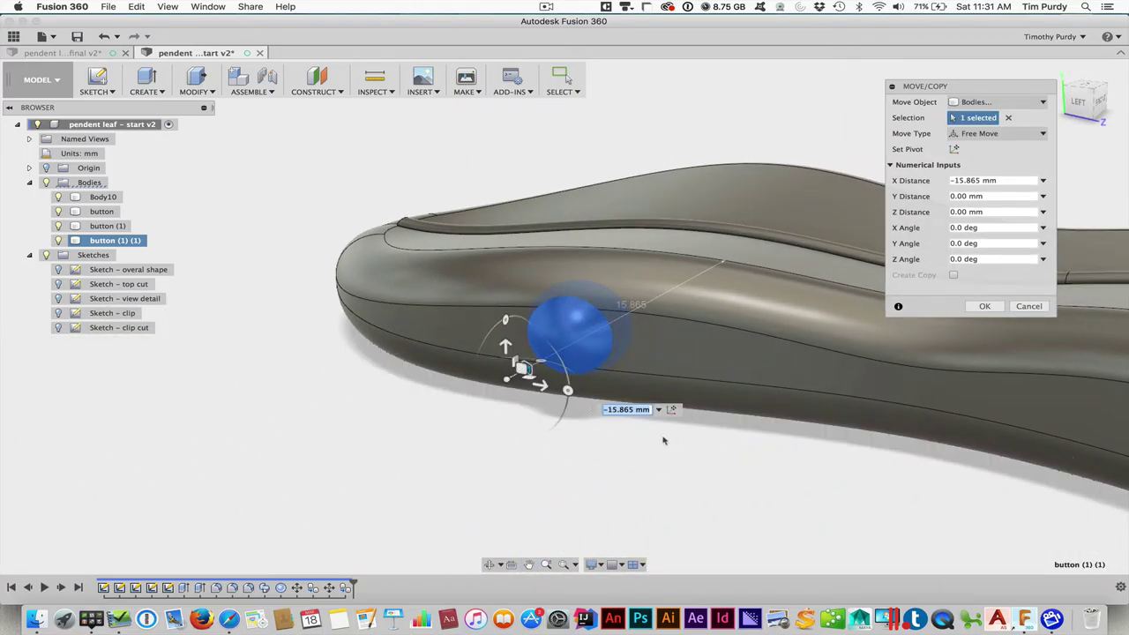
middle_click_drag(525, 430, 492, 429, "shift")
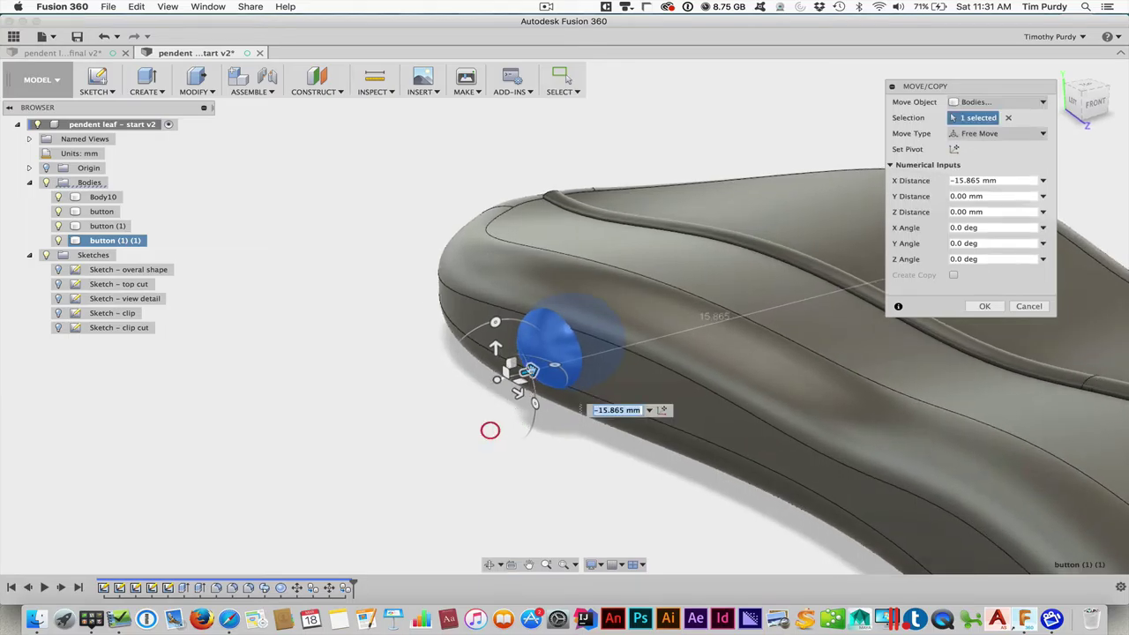
Fine-tune the third button's X position to about -15.556 mm and confirm it.
left_click_drag(529, 371, 532, 371)
middle_click_drag(486, 398, 493, 393, "shift")
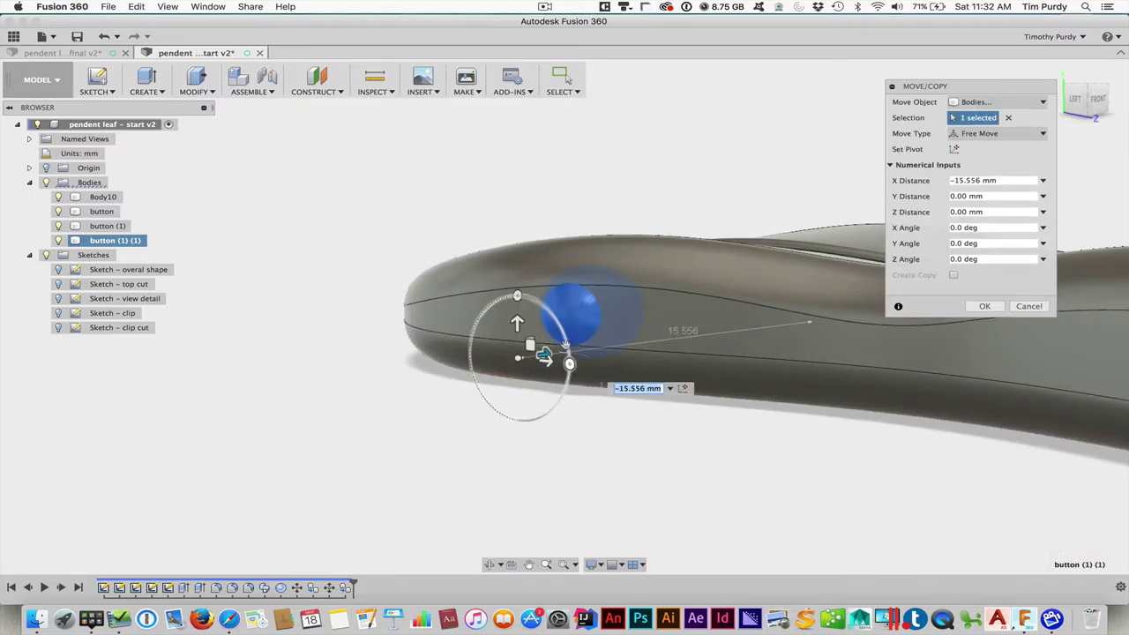
left_click_drag(517, 324, 517, 321)
left_click(981, 306)
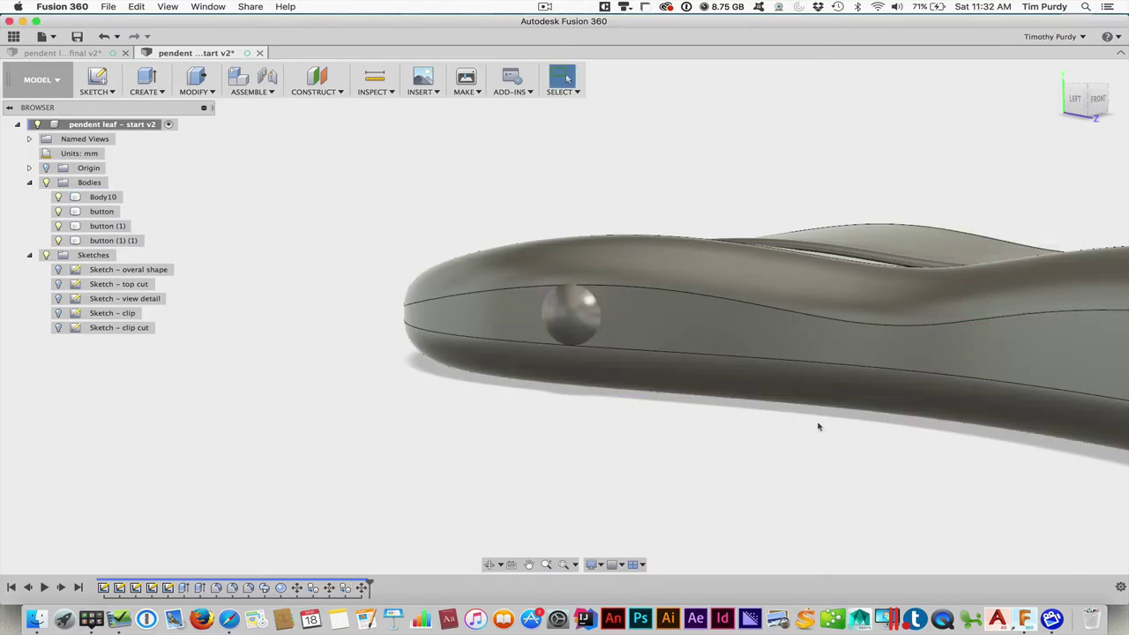
scroll(816, 422, "down", 5)
middle_click_drag(832, 453, 712, 456, "shift")
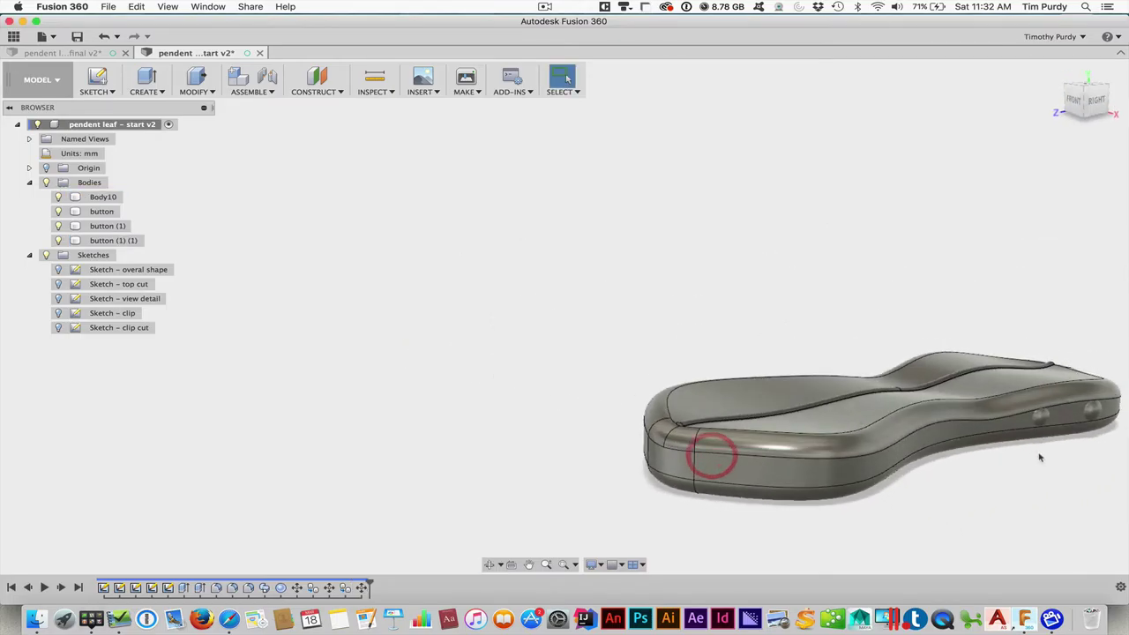
middle_click_drag(1040, 457, 711, 425, "shift")
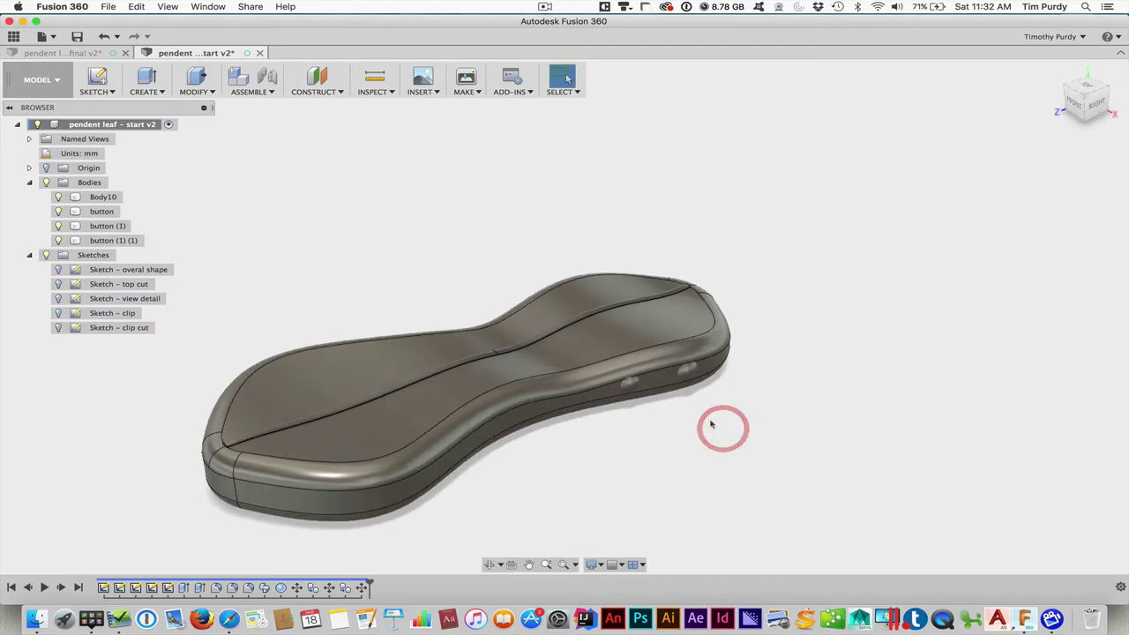
Show the clip sketch and extrude its ellipse profile downward beneath the pendant.
left_click(58, 314)
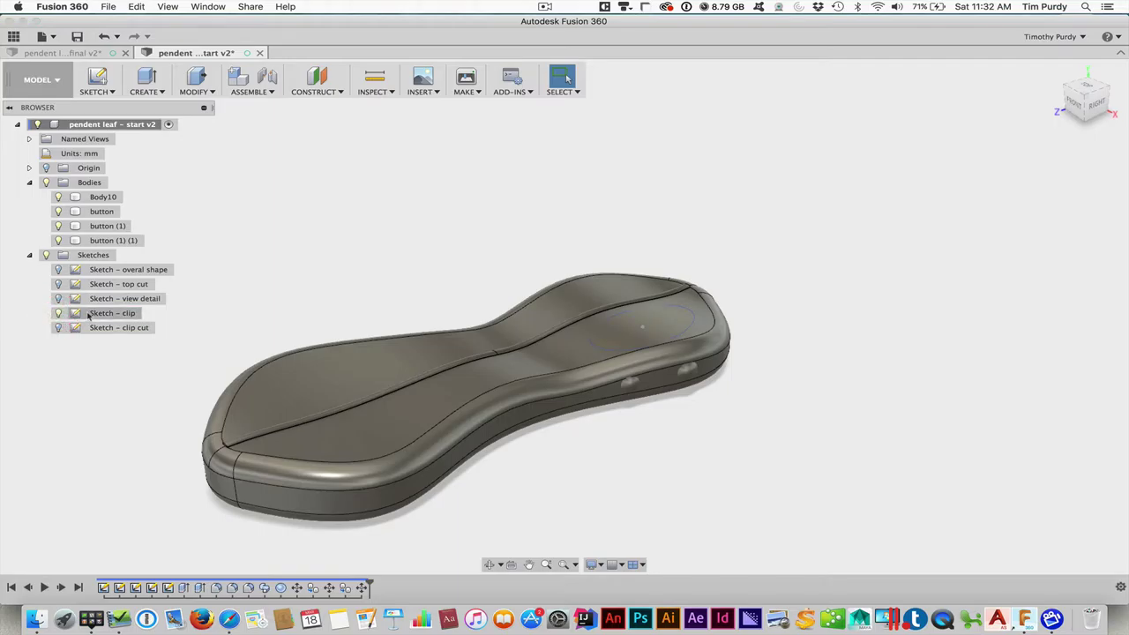
key("F4")
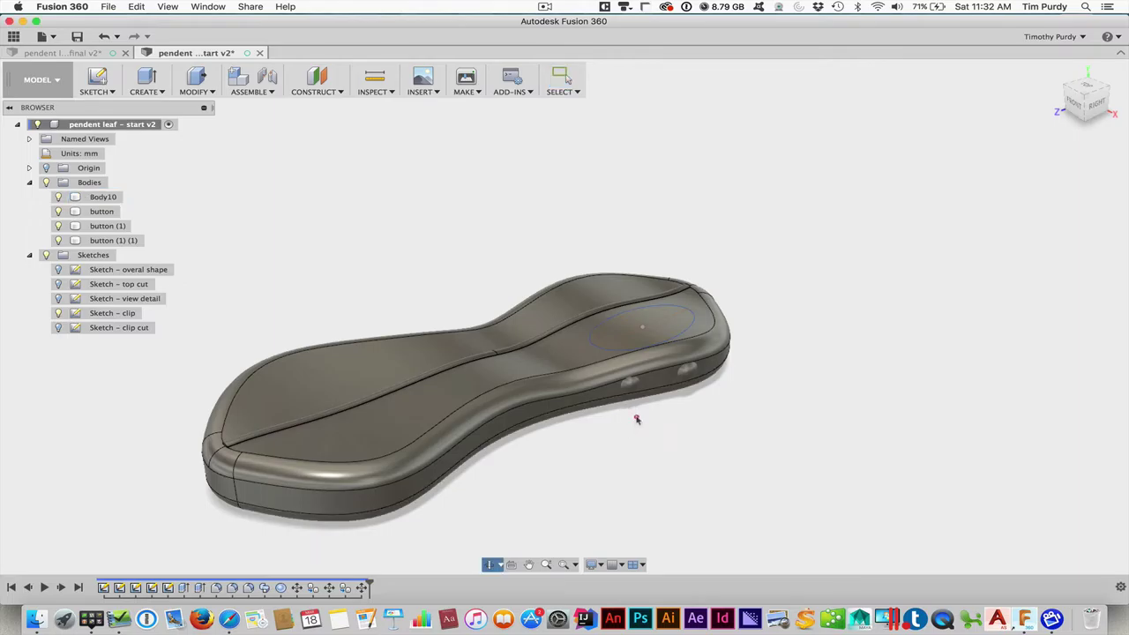
mouse_move(637, 420)
left_mouse_down()
mouse_move(638, 433)
mouse_move(661, 416)
mouse_move(651, 444)
mouse_move(642, 428)
left_mouse_up()
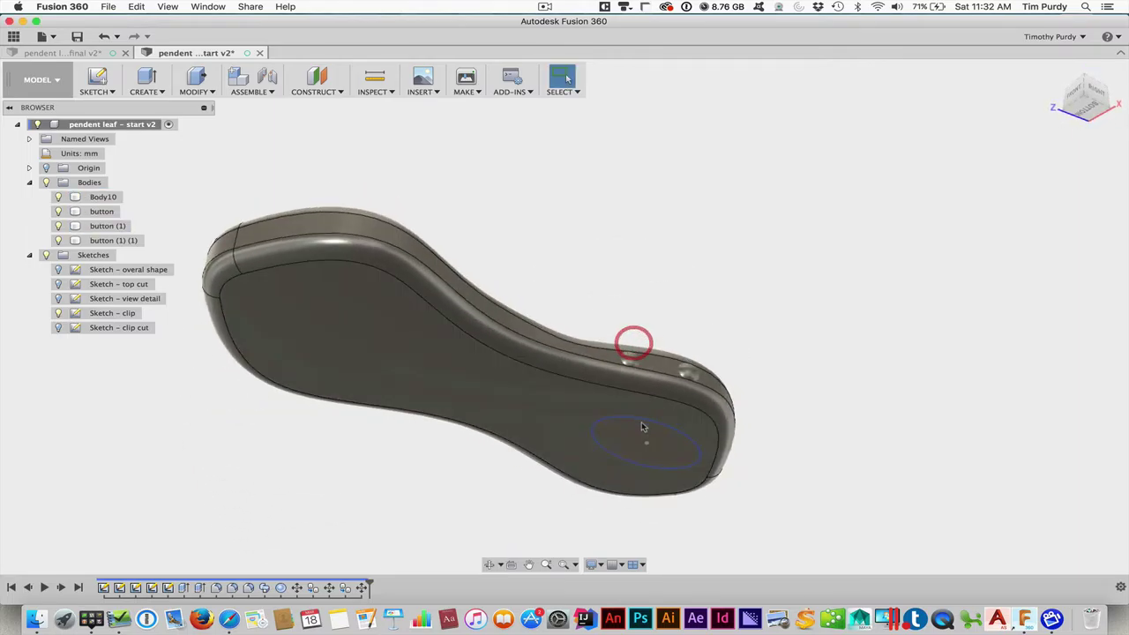
key("e")
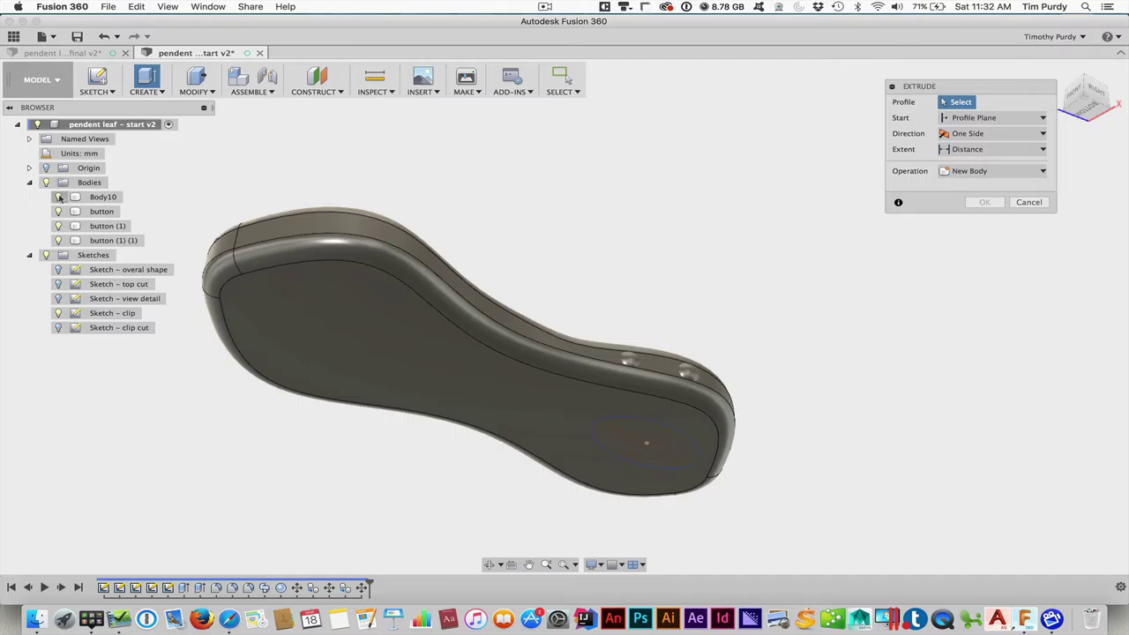
left_click(59, 198)
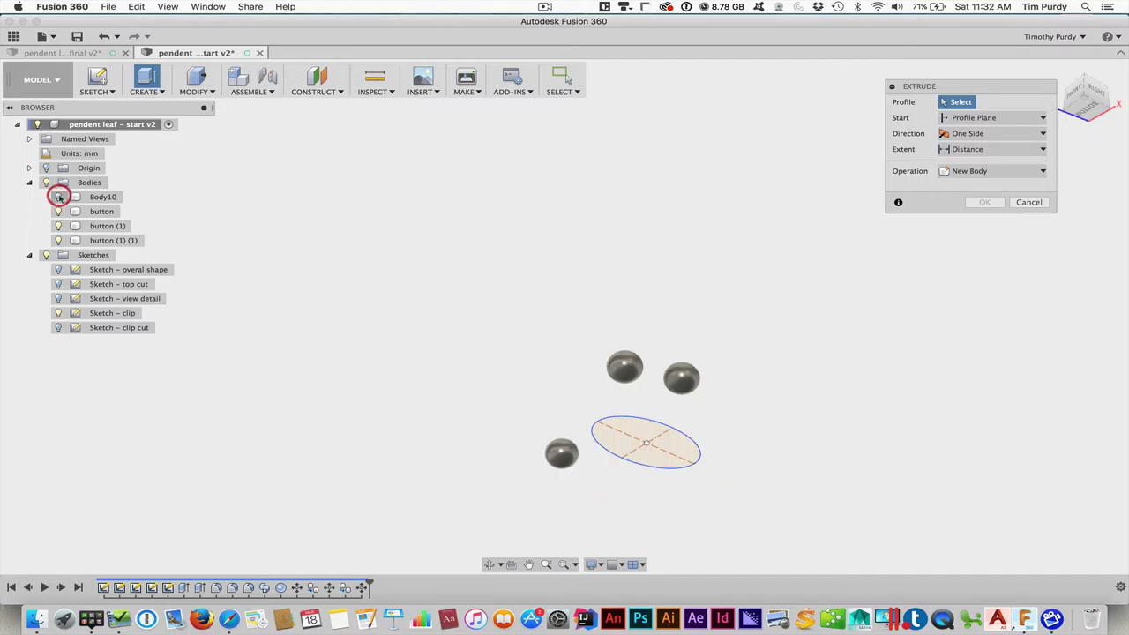
left_click(621, 425)
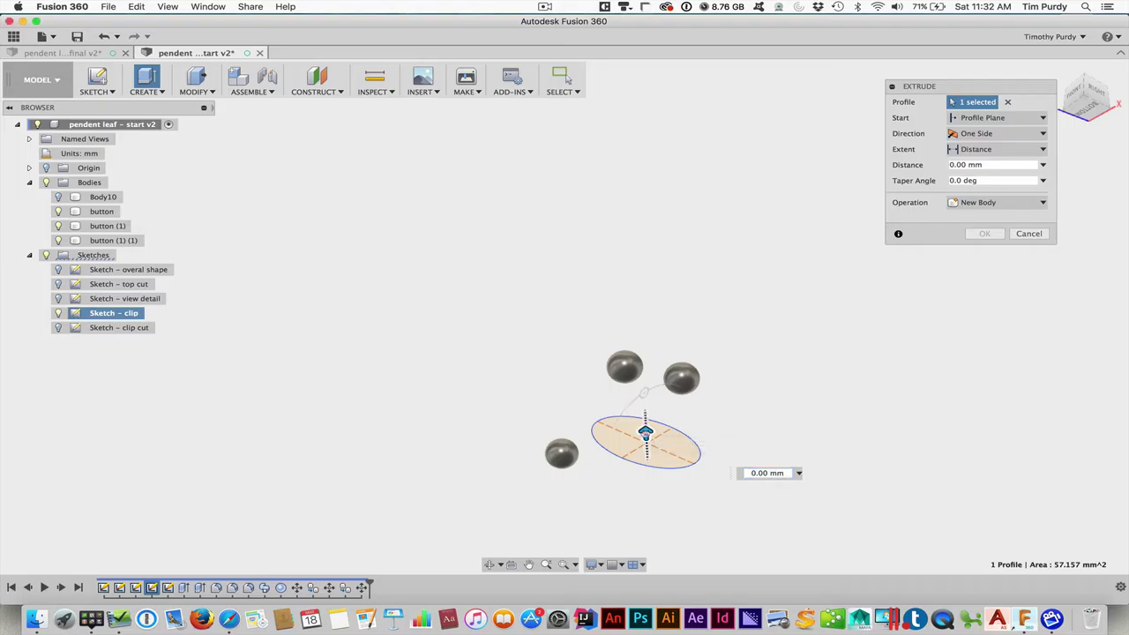
left_click_drag(646, 432, 650, 499)
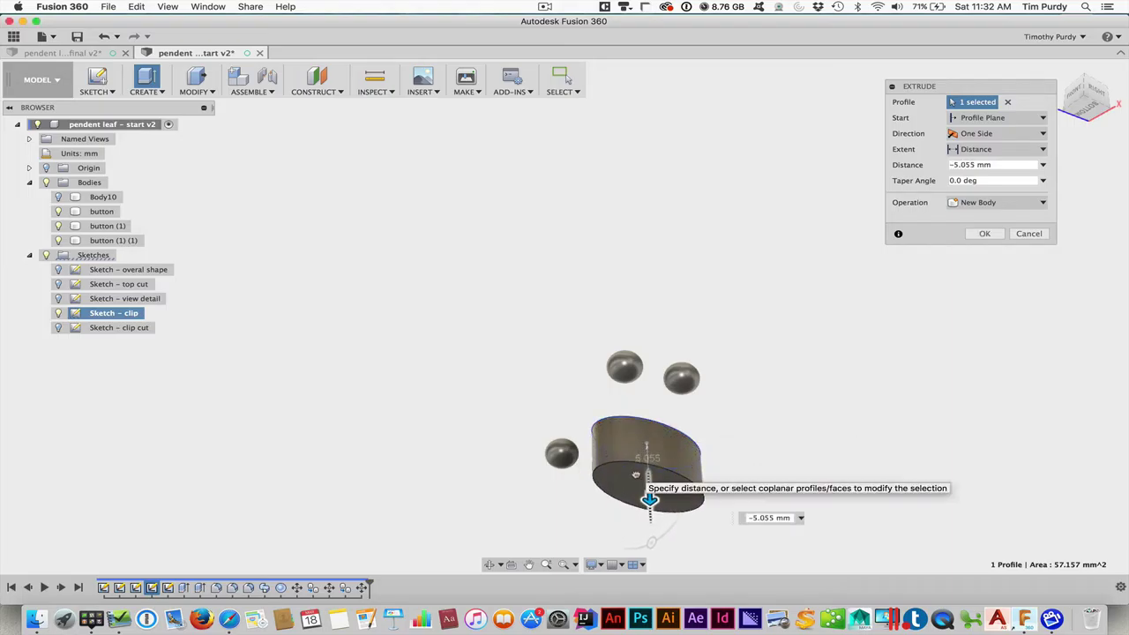
left_click(58, 197)
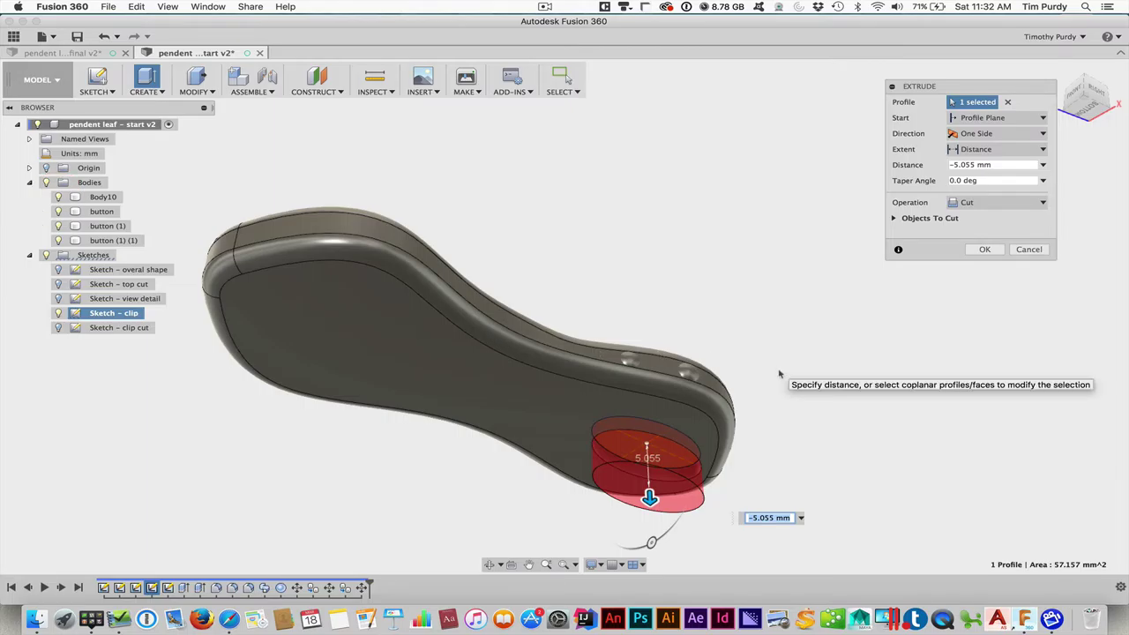
Set the clip extrusion distance to -3.4 mm with a Join operation.
left_click(1005, 165)
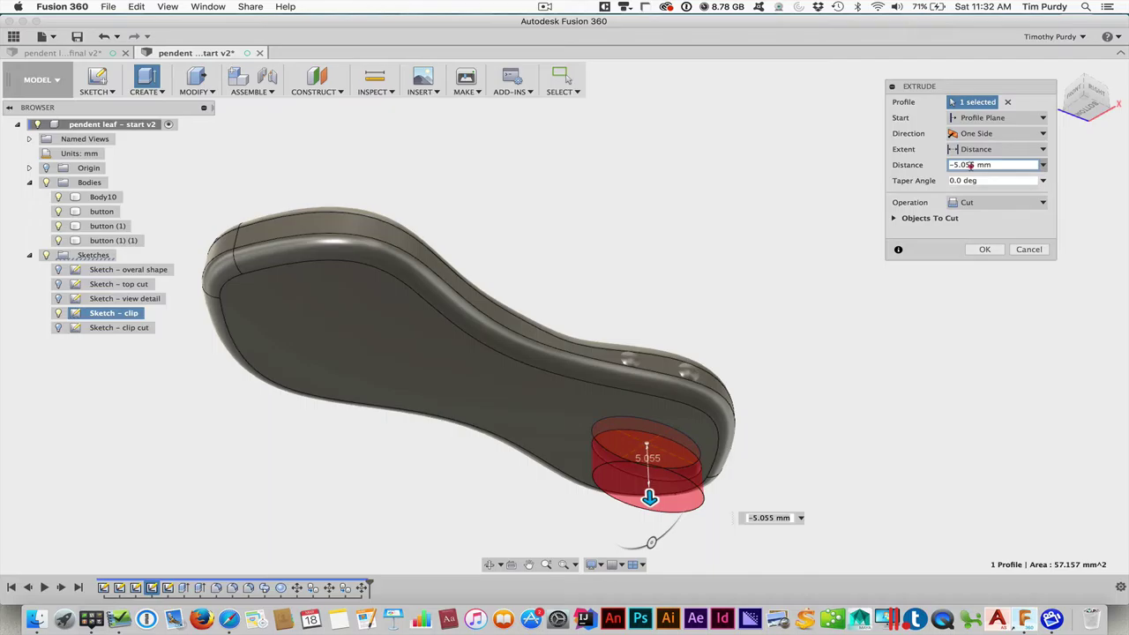
type("-3.")
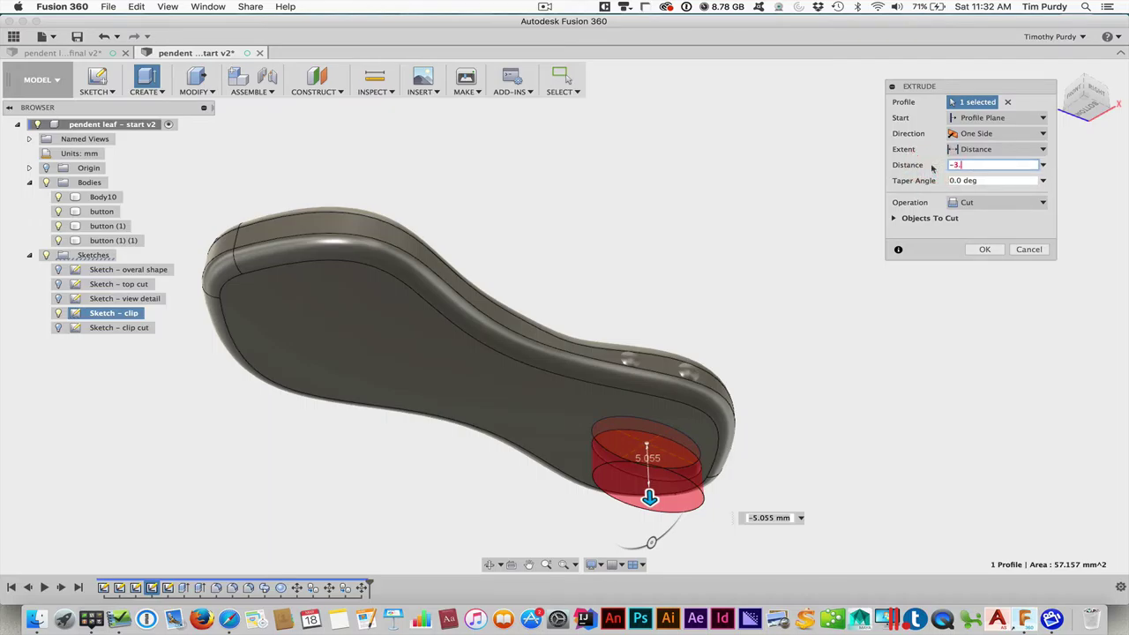
type("4")
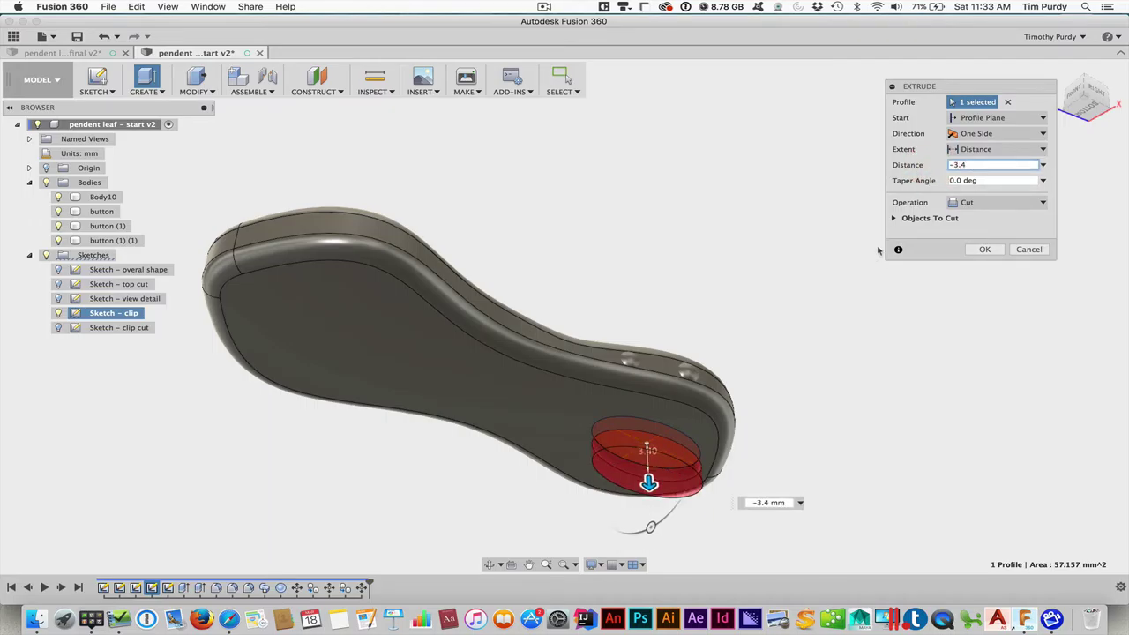
middle_click_drag(752, 341, 753, 374, "shift")
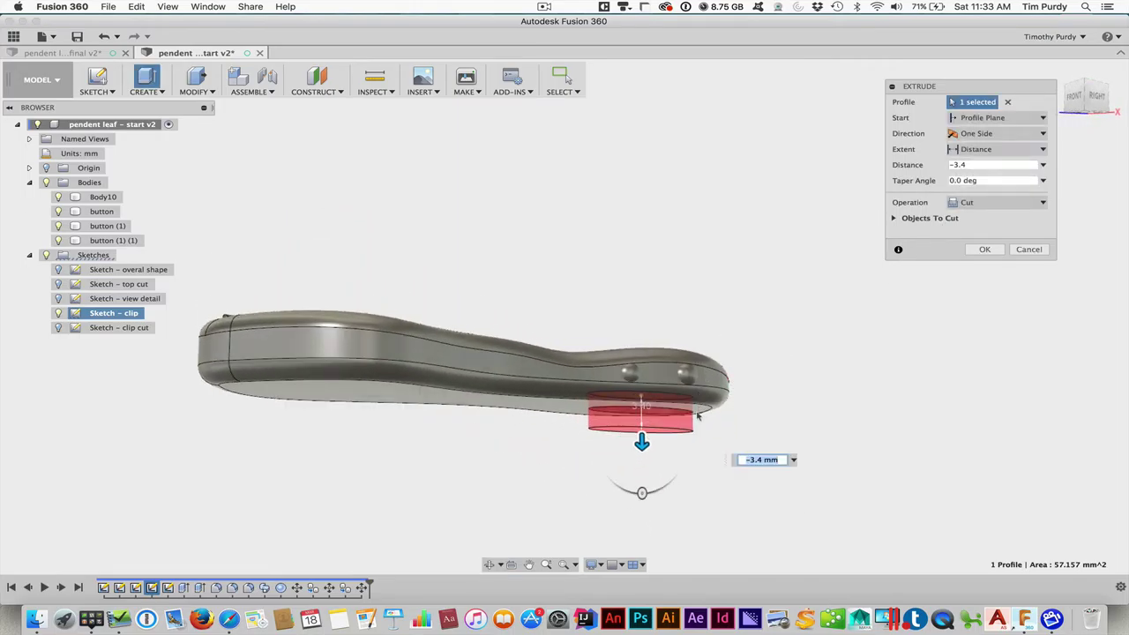
scroll(697, 414, "up", 4)
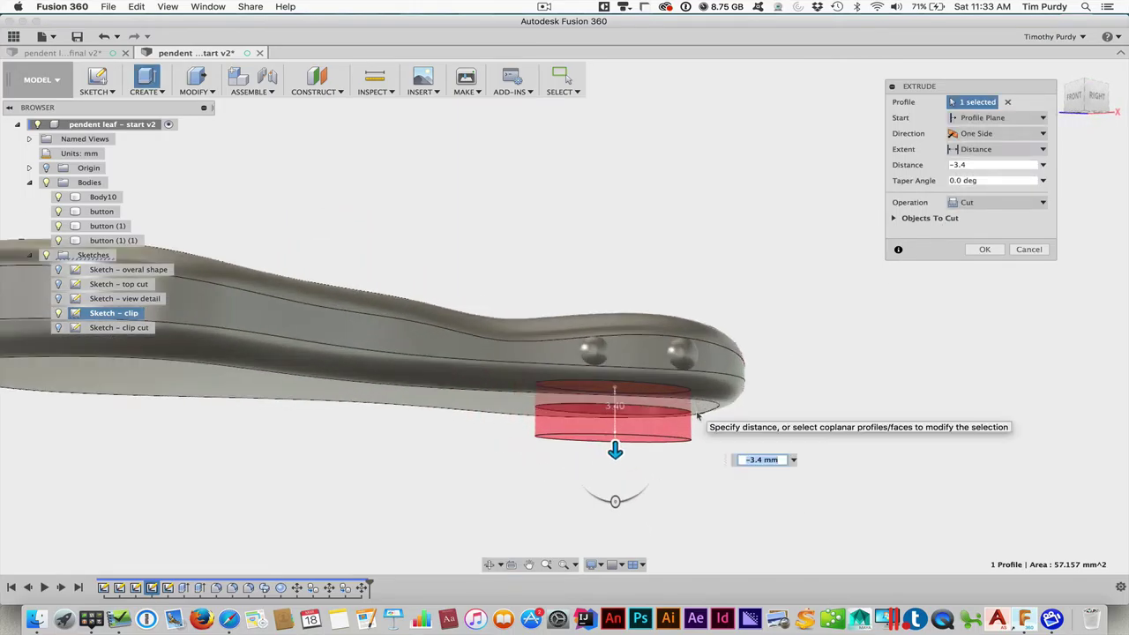
left_click(1003, 203)
left_click(997, 192)
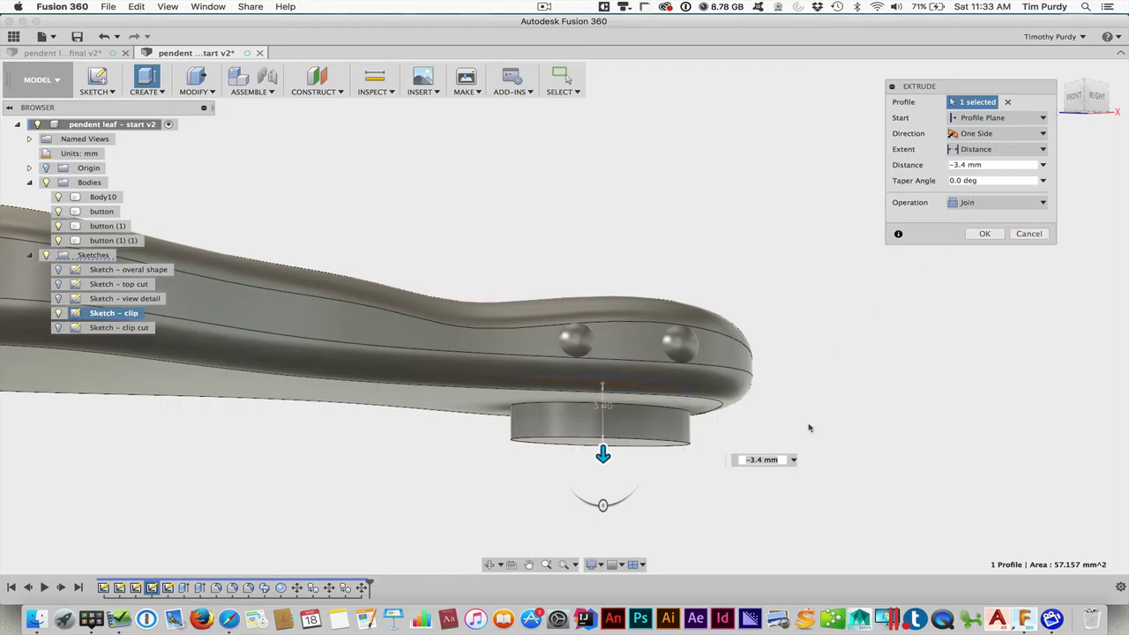
middle_click_drag(809, 428, 796, 429, "shift")
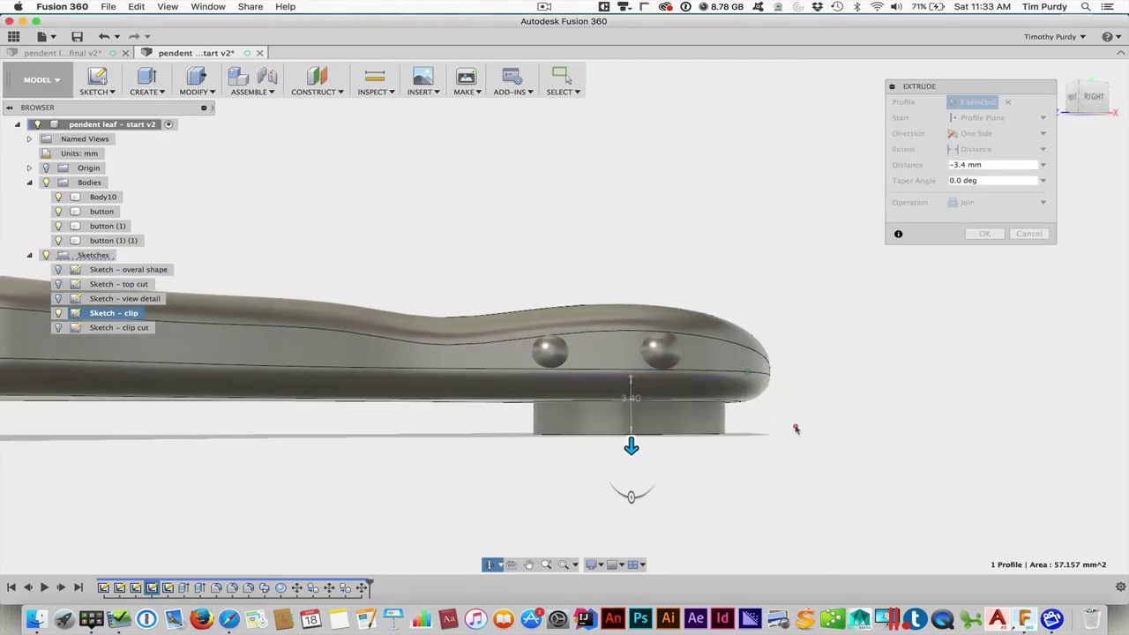
left_click(985, 233)
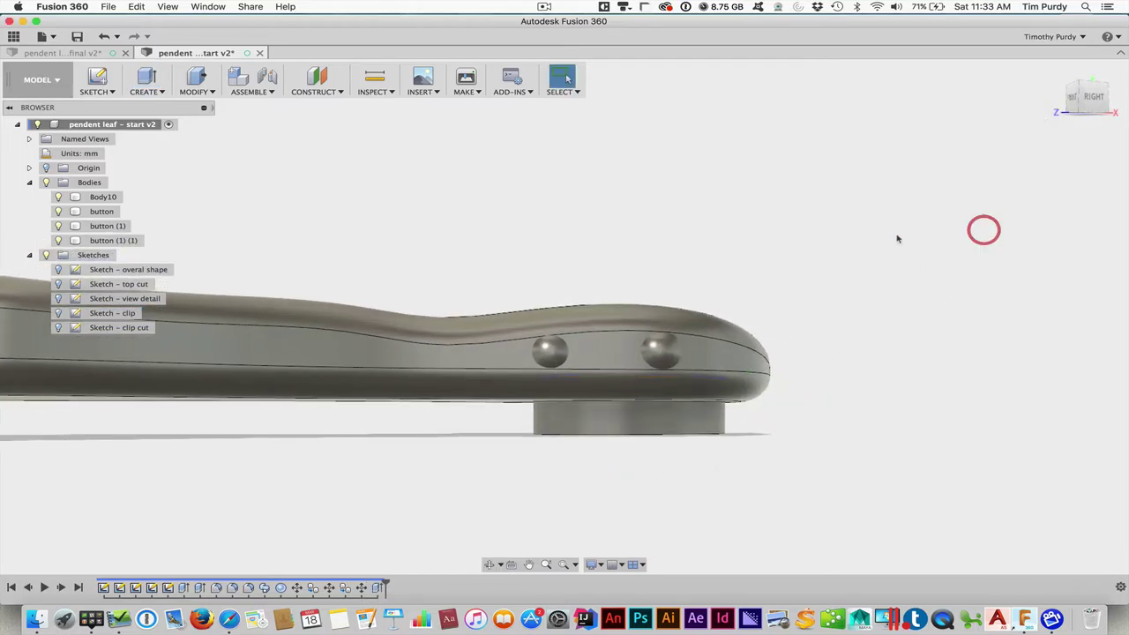
Fillet the clip disc's bottom edge with a 0.75 mm radius.
middle_click_drag(631, 230, 635, 207, "shift")
left_click(636, 210)
key("f")
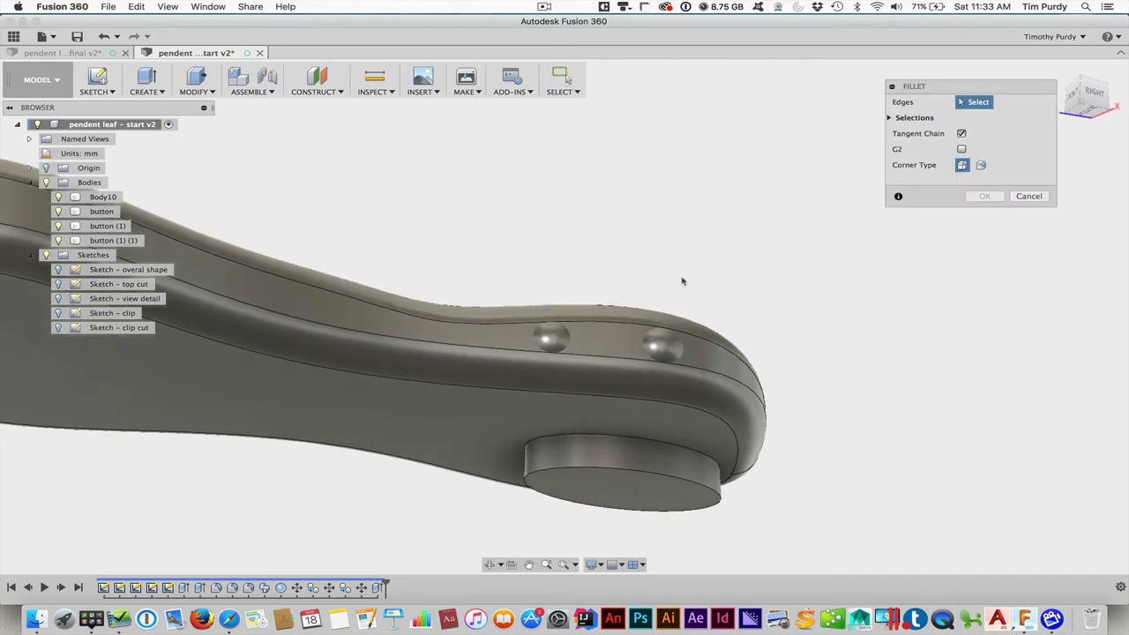
left_click(632, 471)
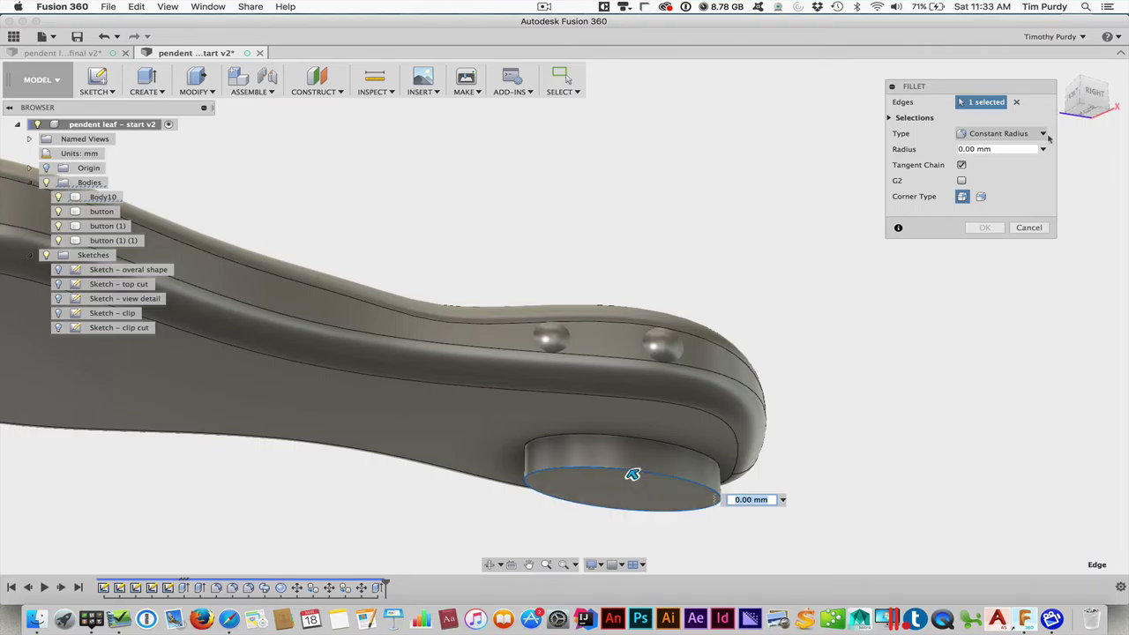
left_click_drag(632, 476, 630, 472)
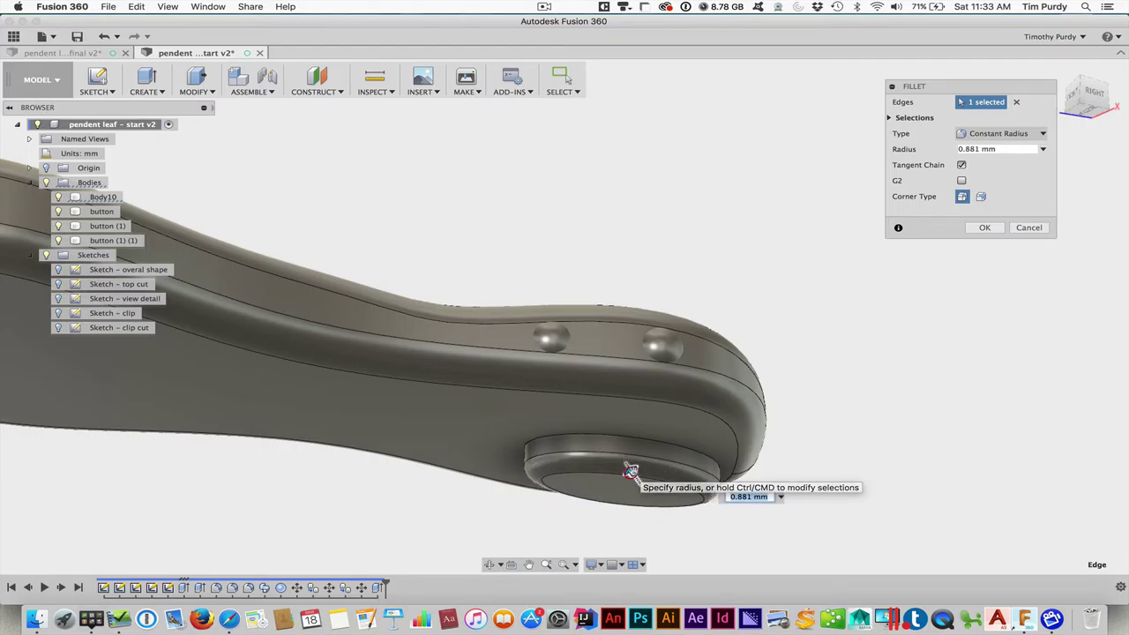
left_click(1016, 149)
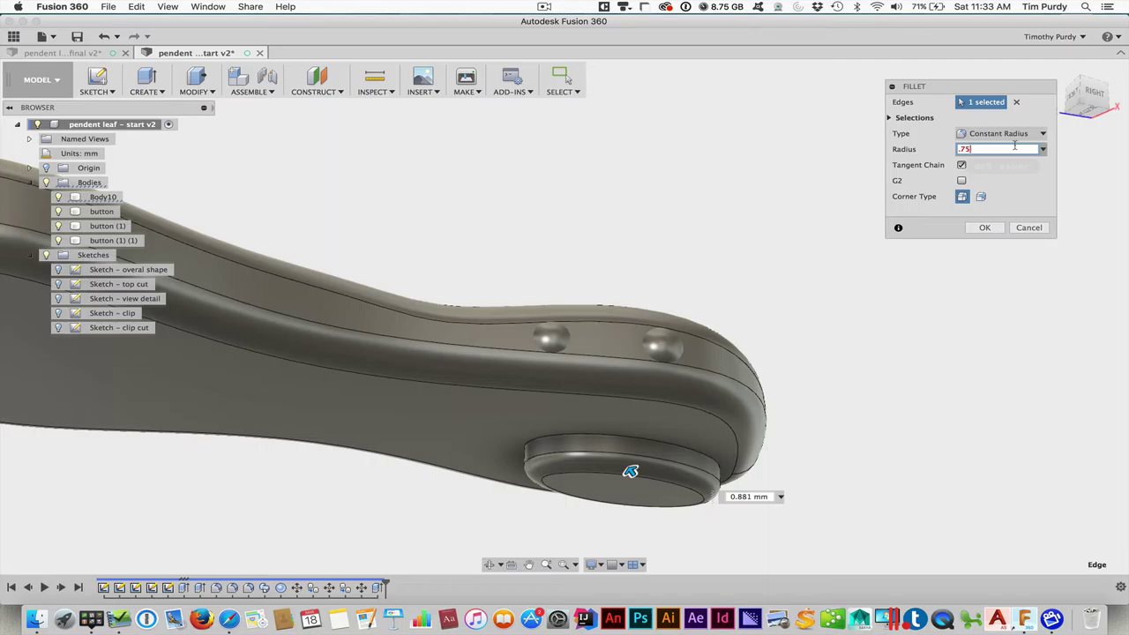
left_click(984, 227)
middle_click_drag(834, 335, 893, 305, "shift")
key("Escape")
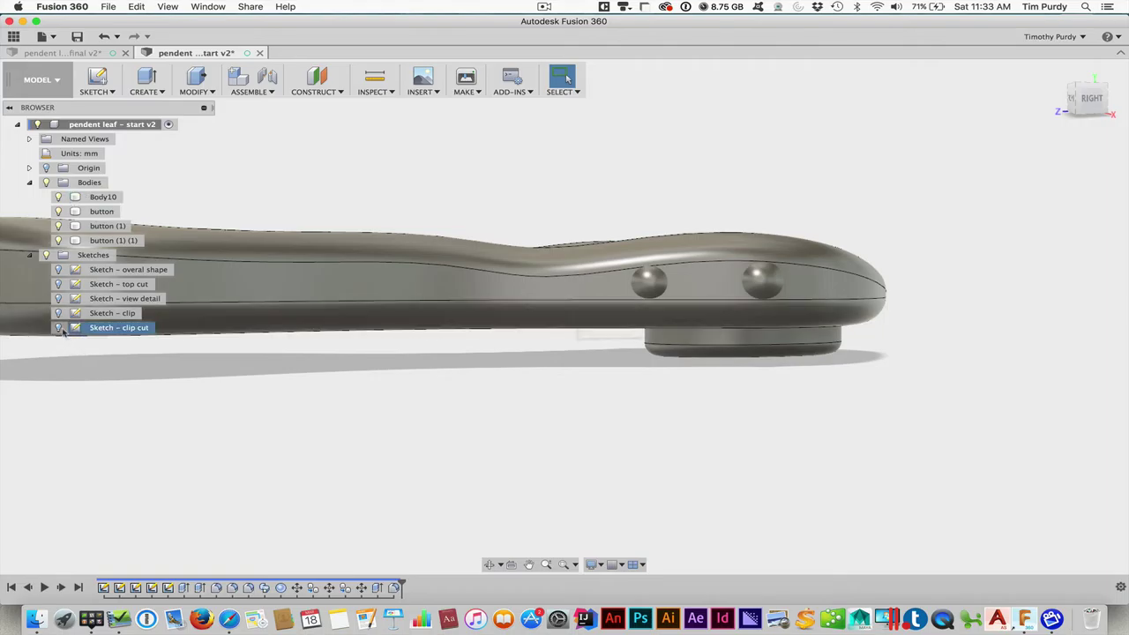
middle_click_drag(539, 373, 525, 363, "shift")
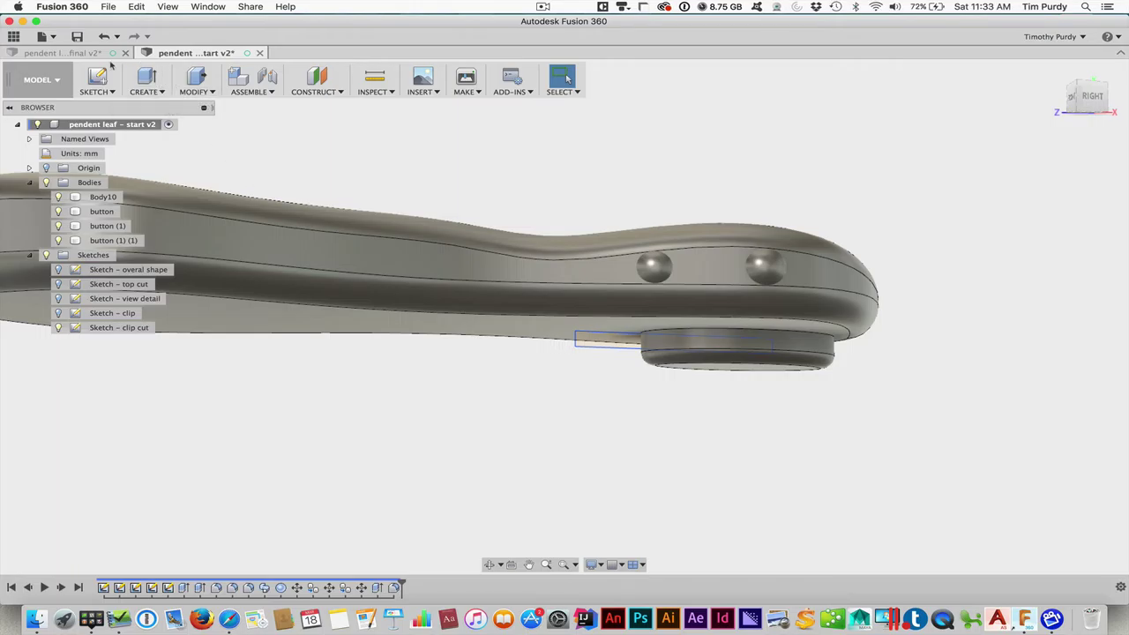
Extrude-cut the clip cut sketch profile symmetrically by 6.059 mm through the clip disc.
left_click(145, 78)
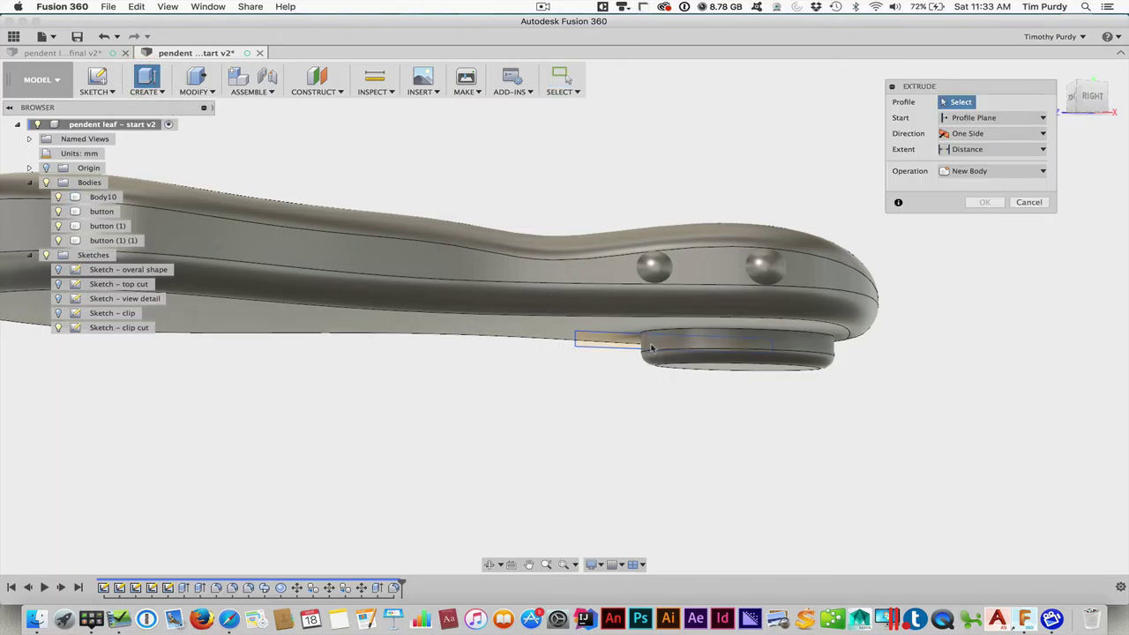
left_click(608, 340)
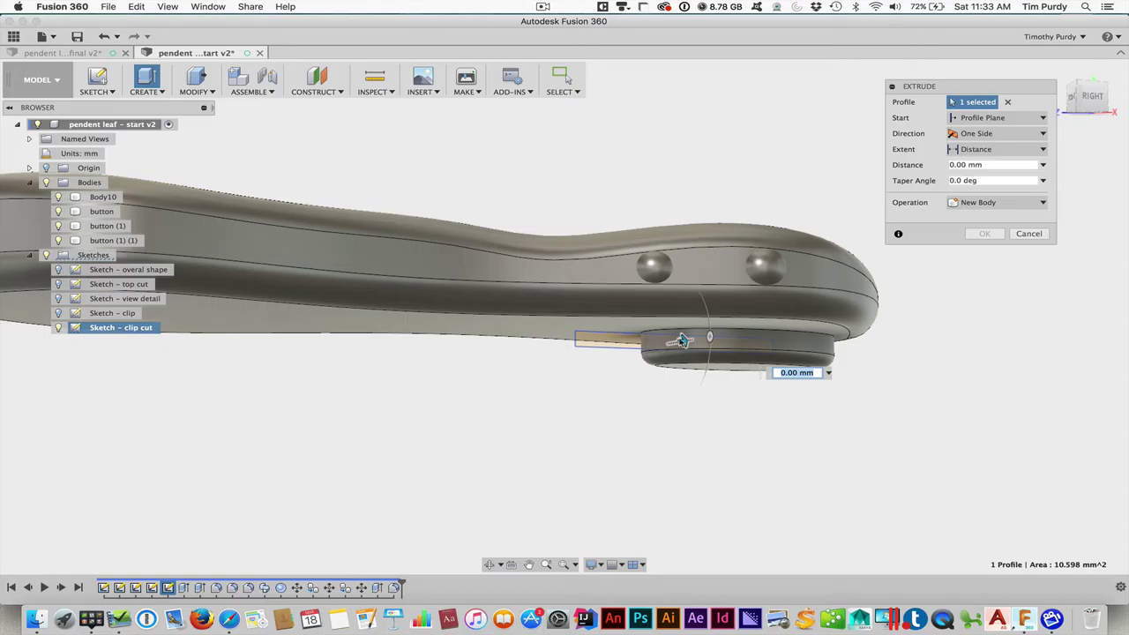
left_click_drag(703, 336, 749, 323)
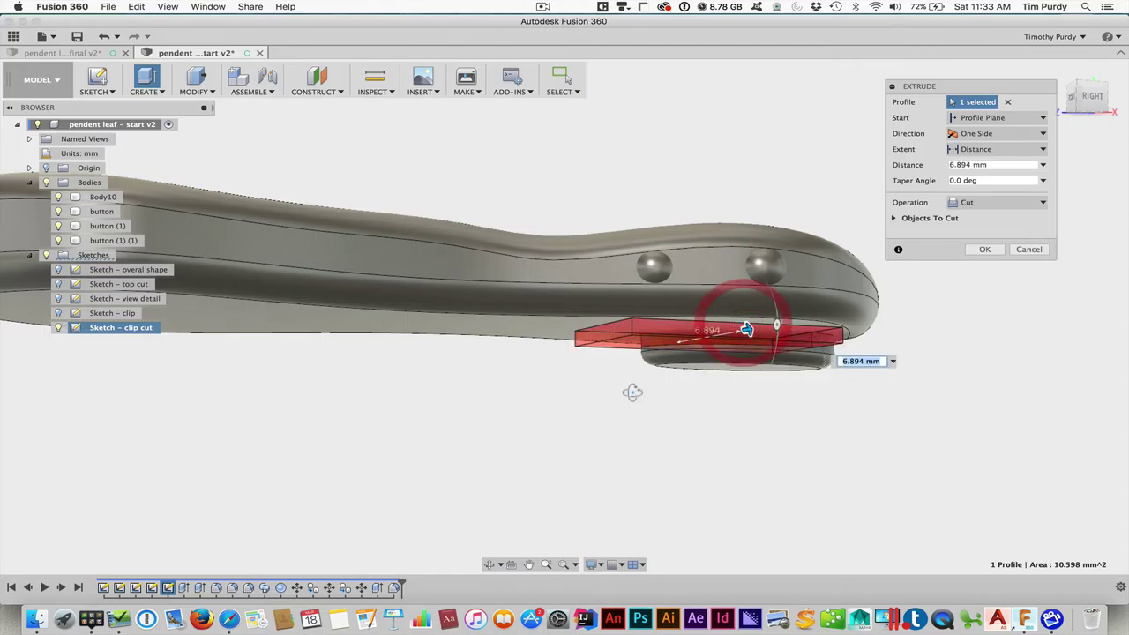
middle_click_drag(746, 327, 708, 358, "shift")
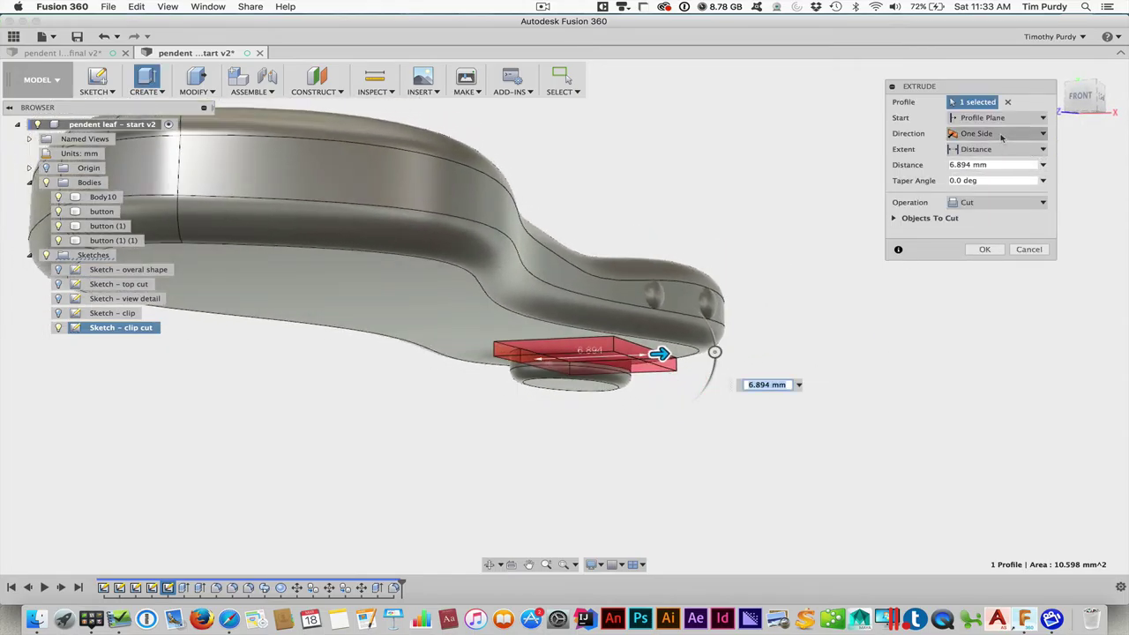
left_click(1000, 133)
left_click(983, 173)
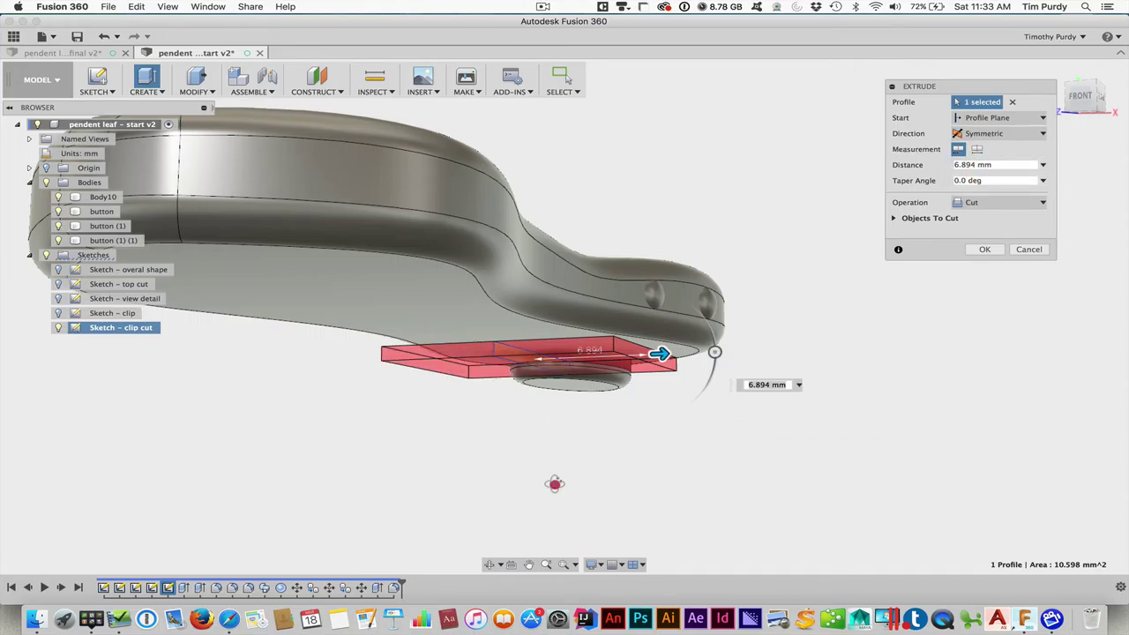
middle_click_drag(555, 483, 697, 398, "shift")
left_click_drag(698, 396, 684, 403)
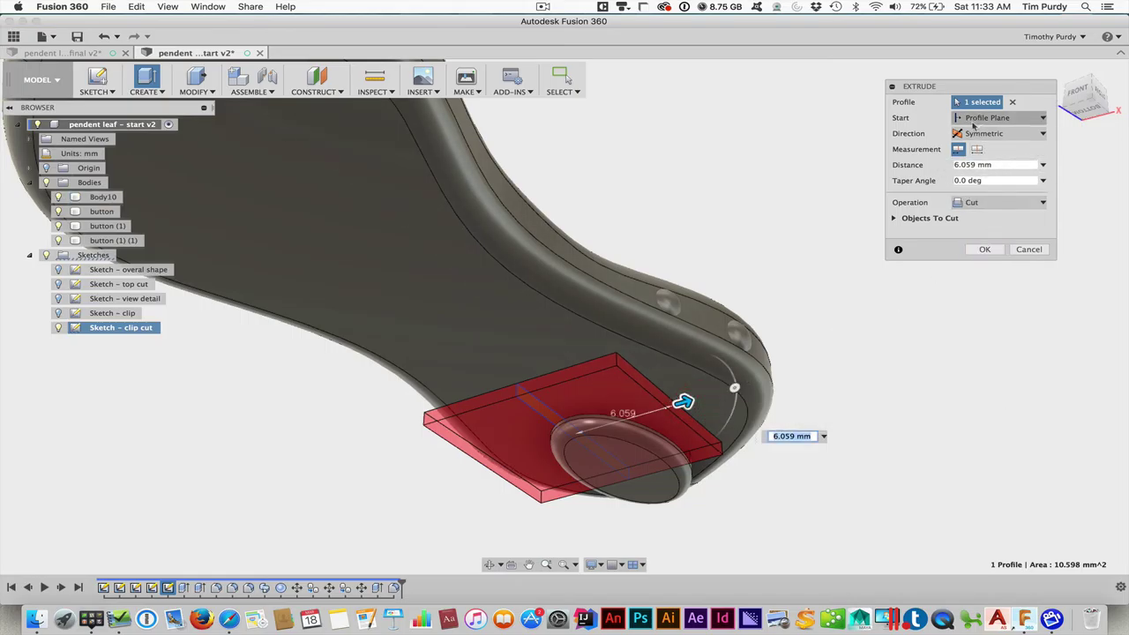
left_click(983, 250)
middle_click_drag(898, 383, 864, 412, "shift")
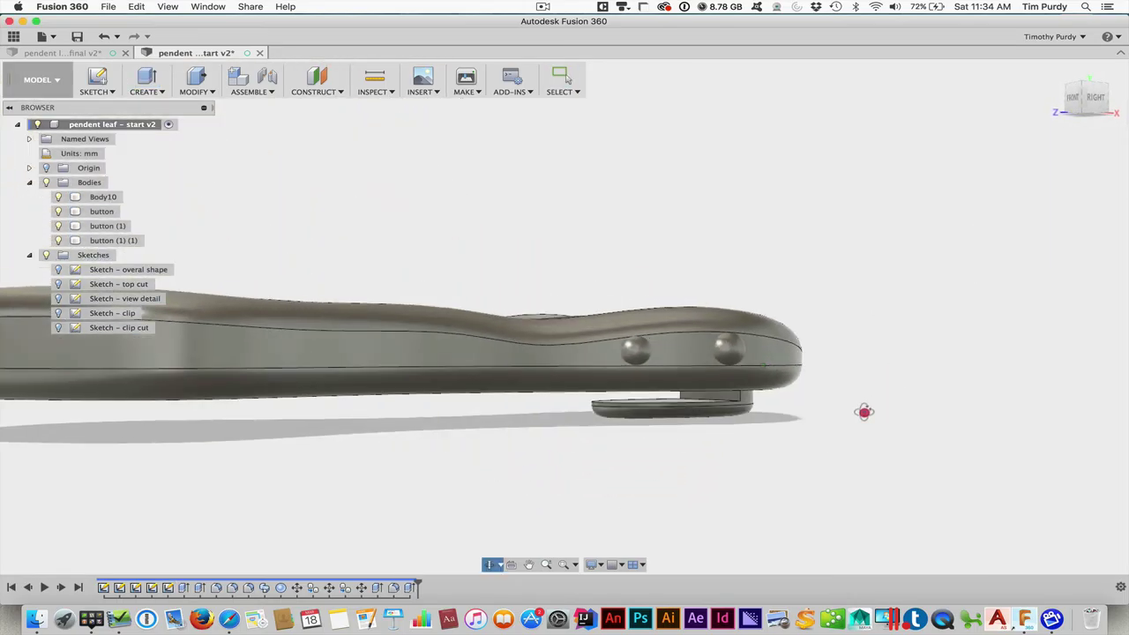
Select the clip slot's lower and corner edges plus the disc's top rim for filleting.
scroll(780, 422, "up", 8)
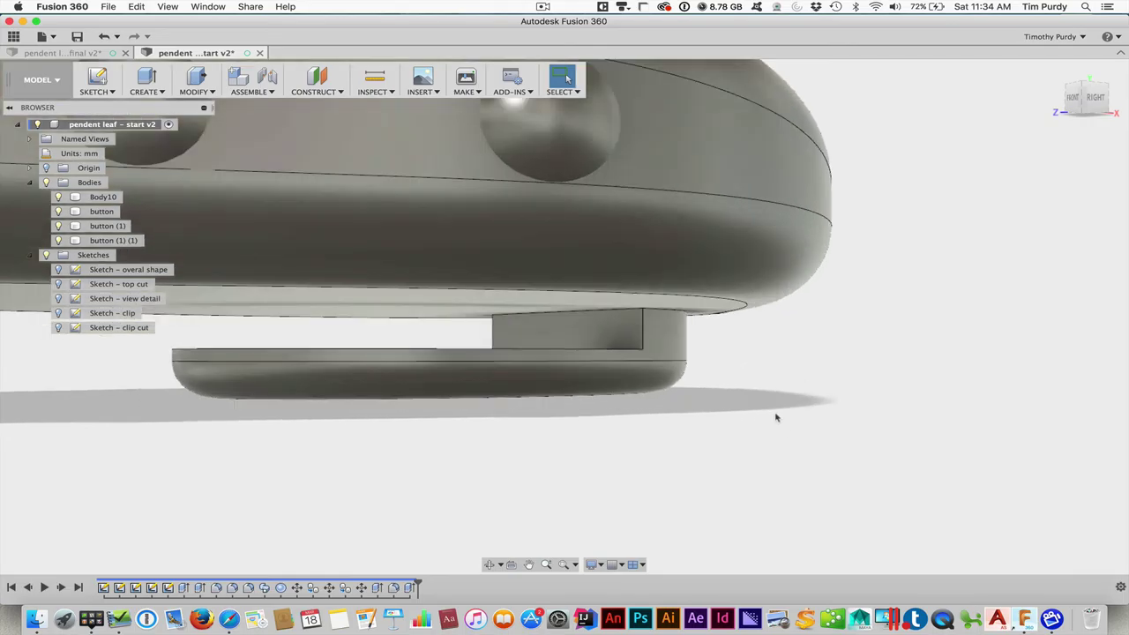
scroll(779, 405, "up", 3)
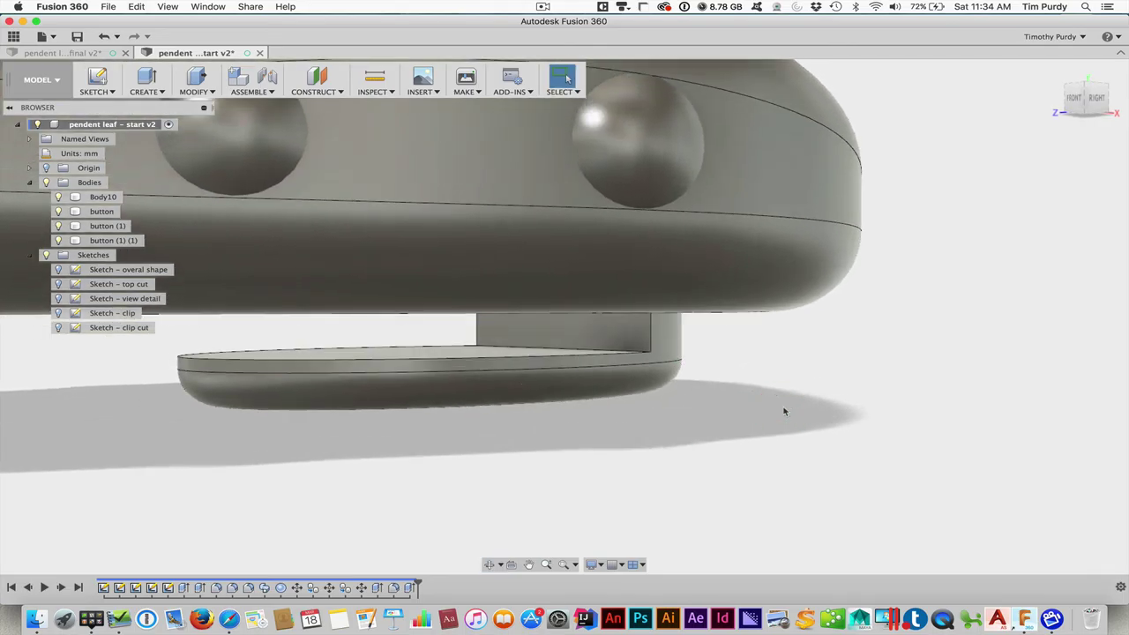
key("f")
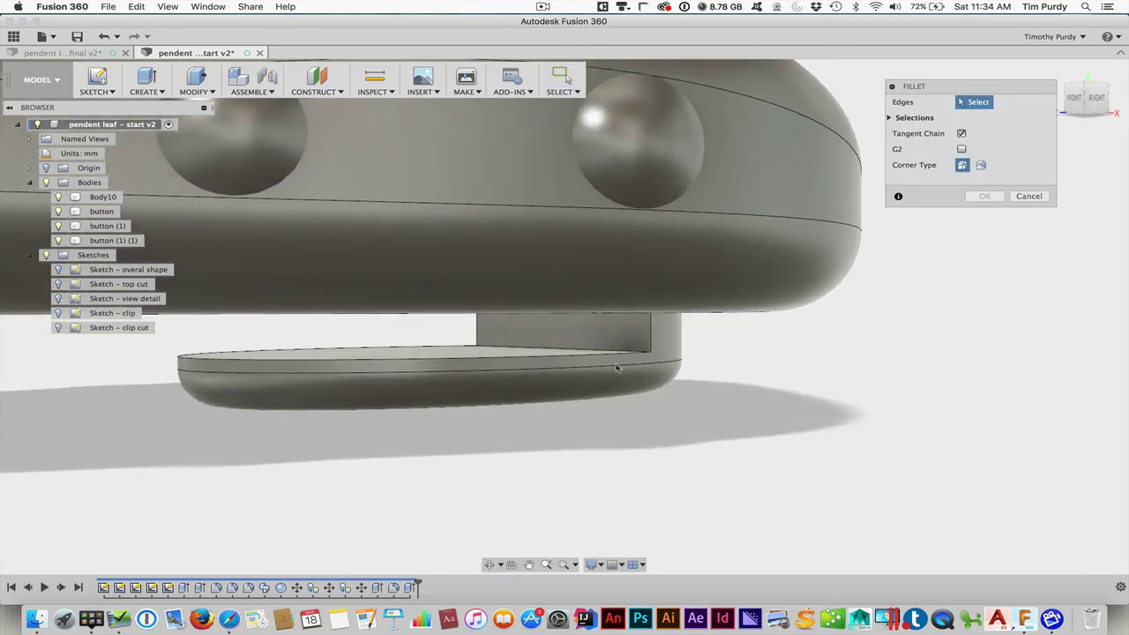
middle_click_drag(716, 371, 738, 360, "shift")
left_click(575, 362)
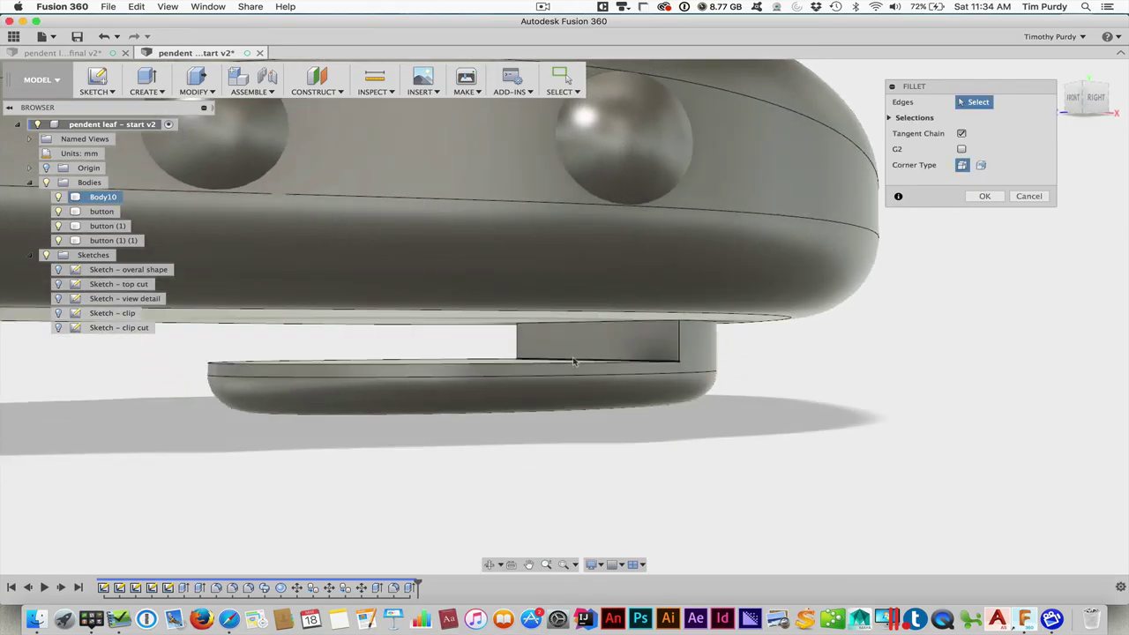
left_click(574, 361)
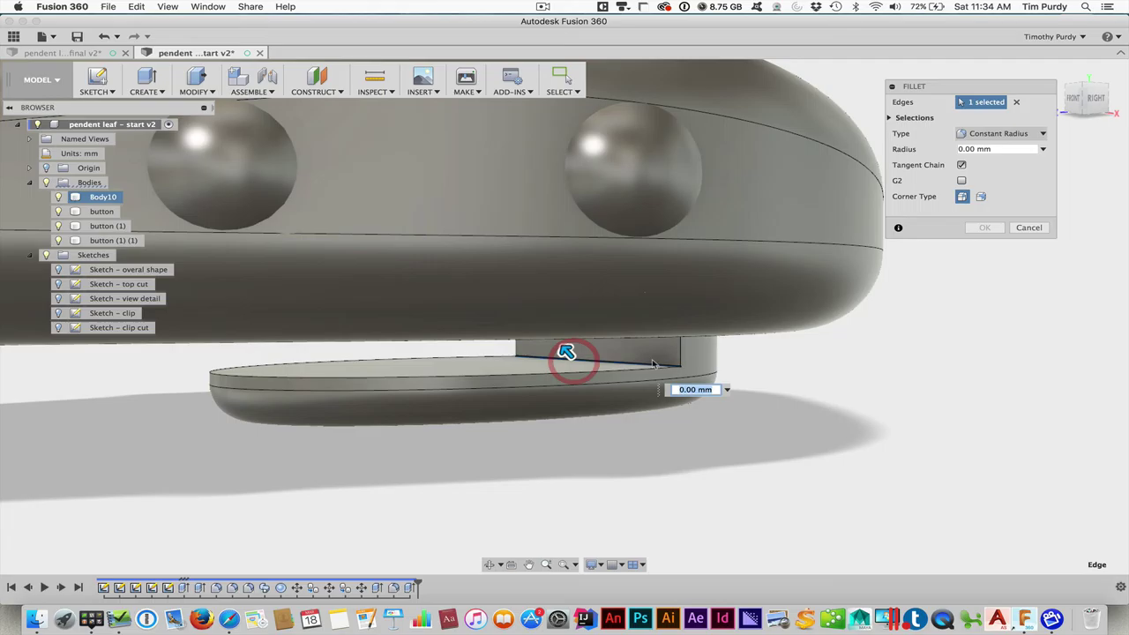
left_click(678, 350)
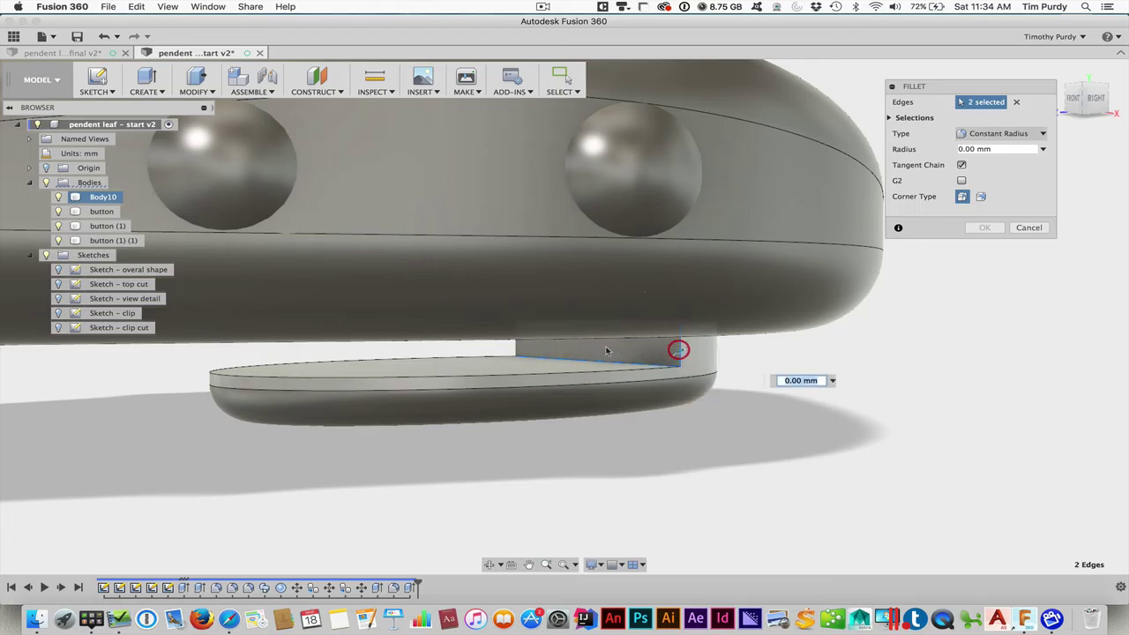
left_click(514, 349)
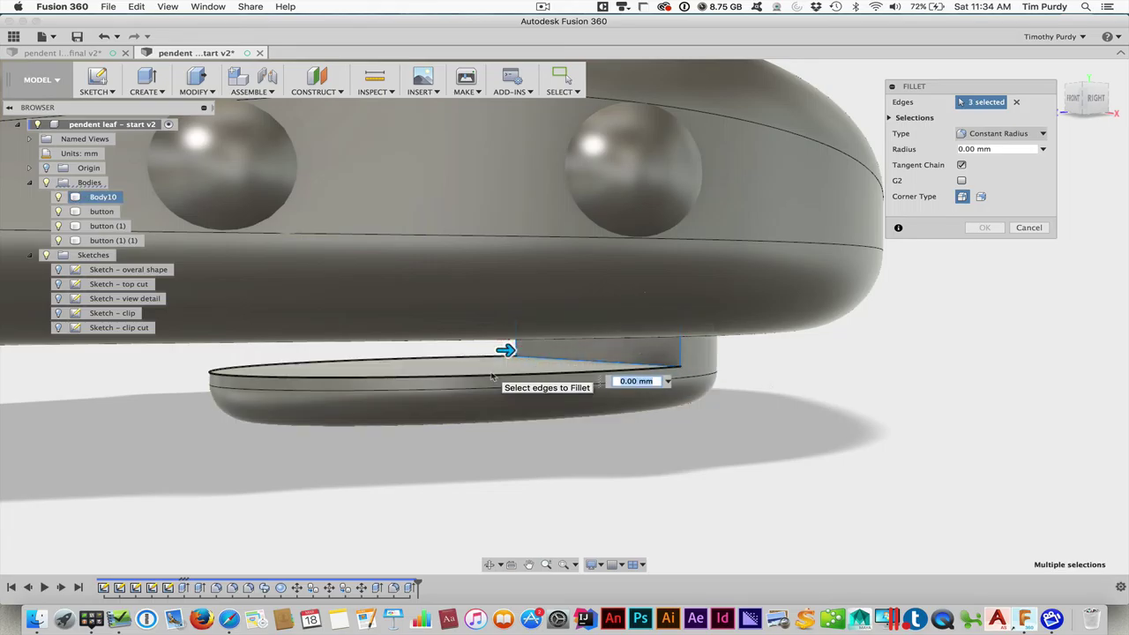
left_click(496, 374)
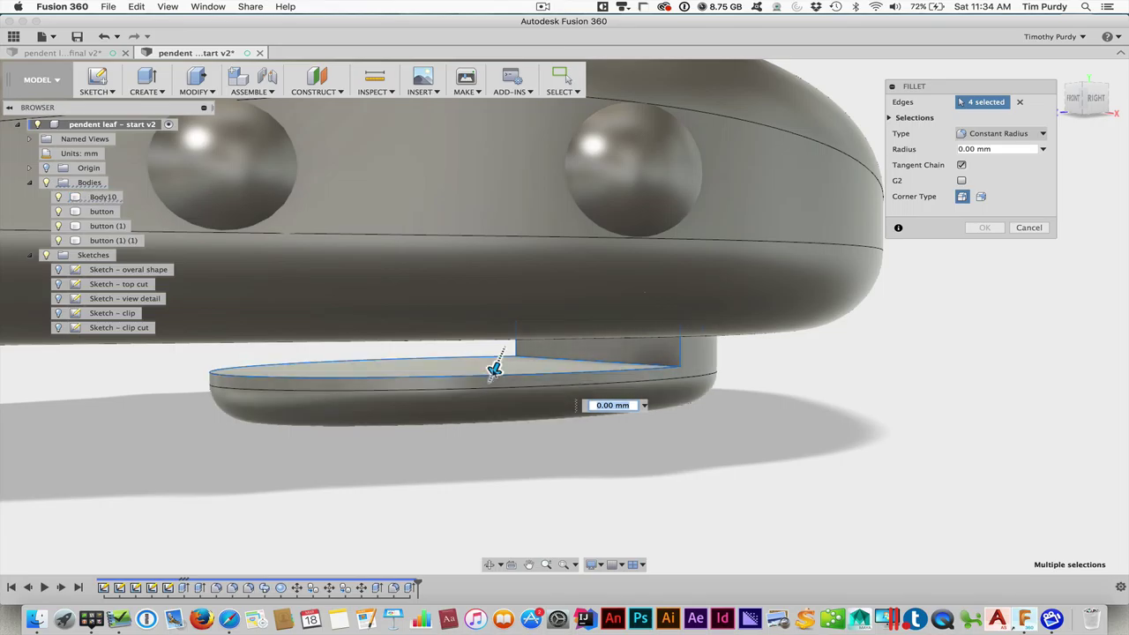
Set the fillet radius to 0.234 mm and apply it to the selected edges.
left_click_drag(495, 368, 493, 373)
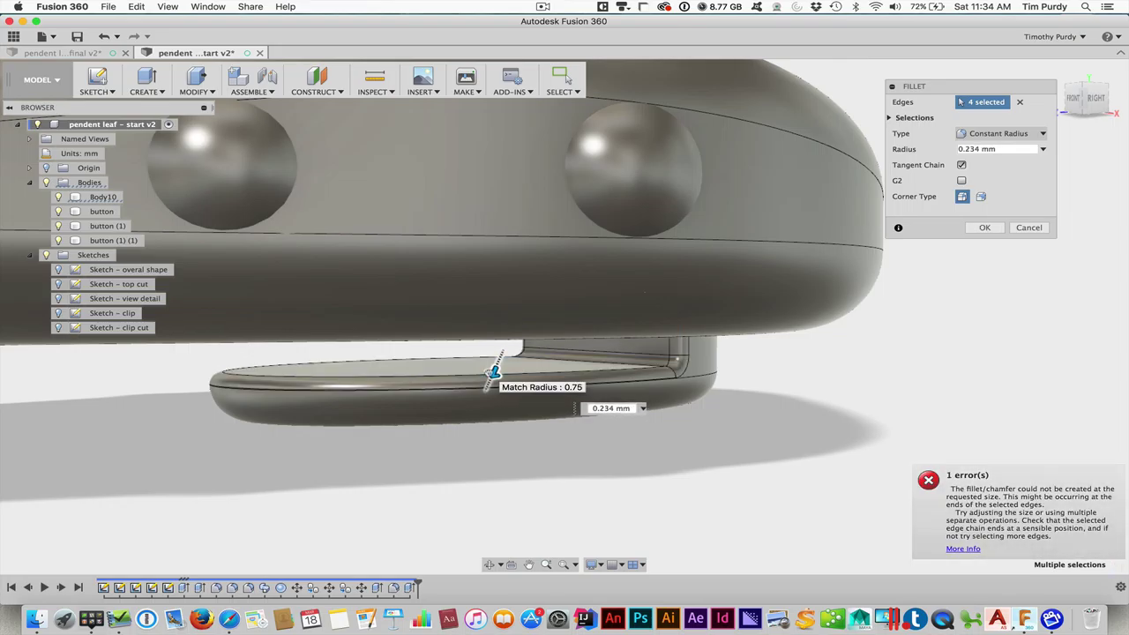
middle_click_drag(768, 408, 748, 400, "shift")
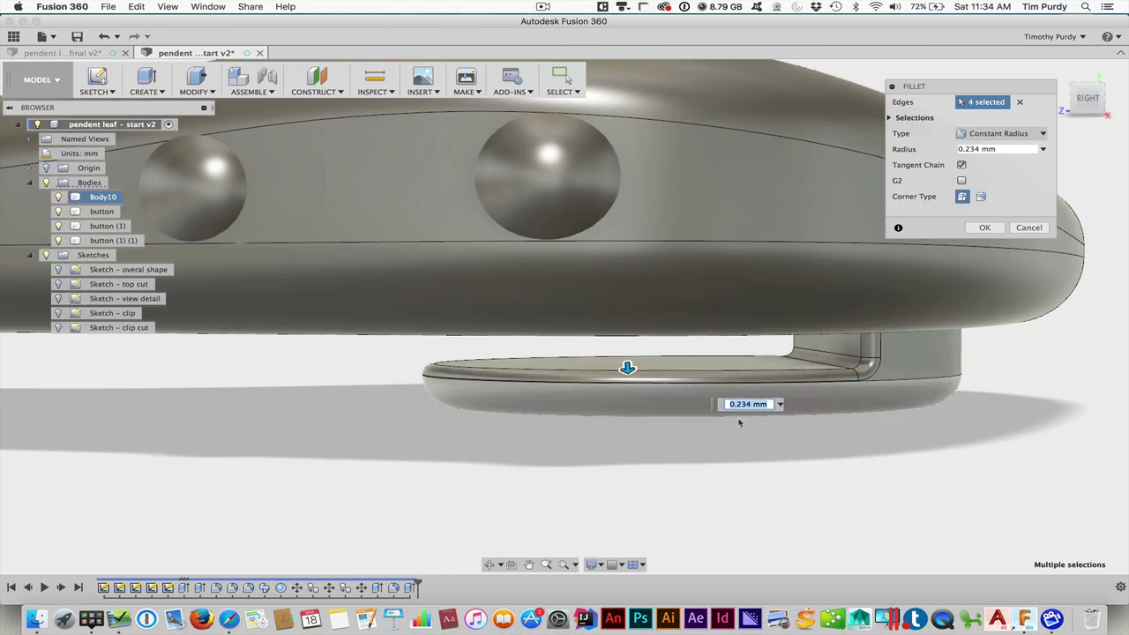
mouse_move(838, 468)
middle_mouse_down("shift")
mouse_move(855, 461)
mouse_move(719, 378)
middle_mouse_up("shift")
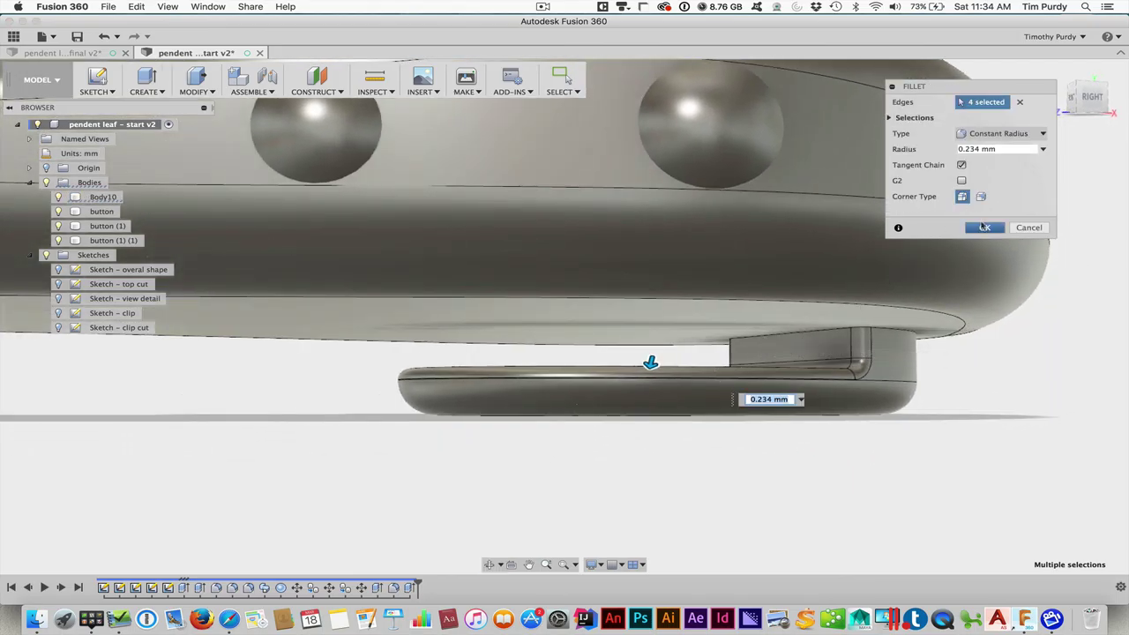
left_click(984, 228)
scroll(819, 474, "down", 3)
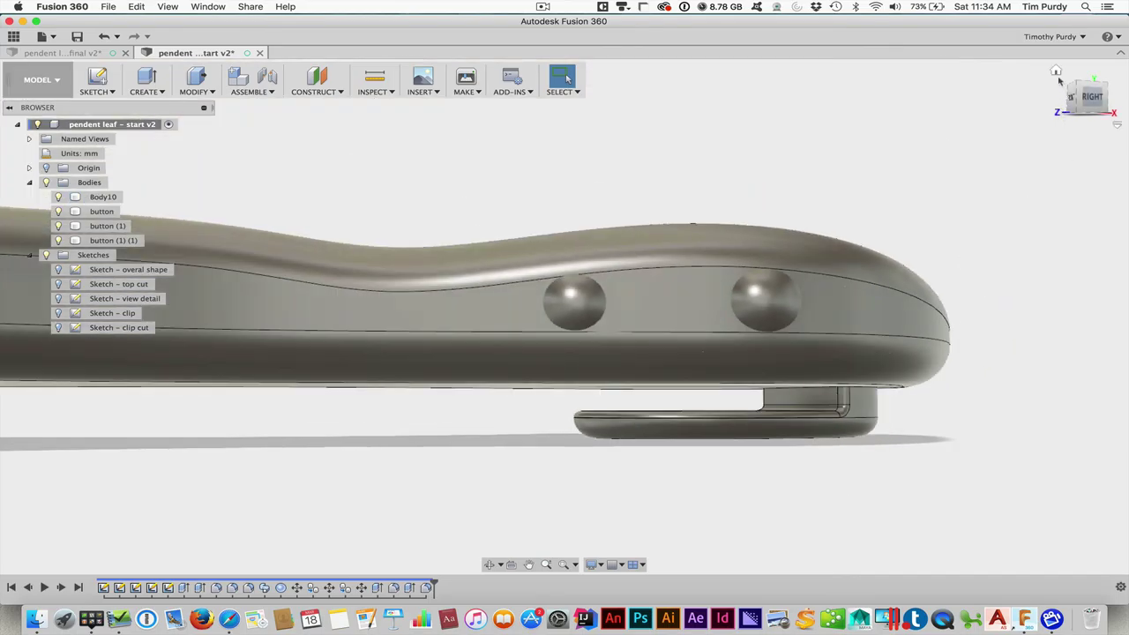
Return to the isometric home view via the ViewCube Home icon.
left_click(1058, 72)
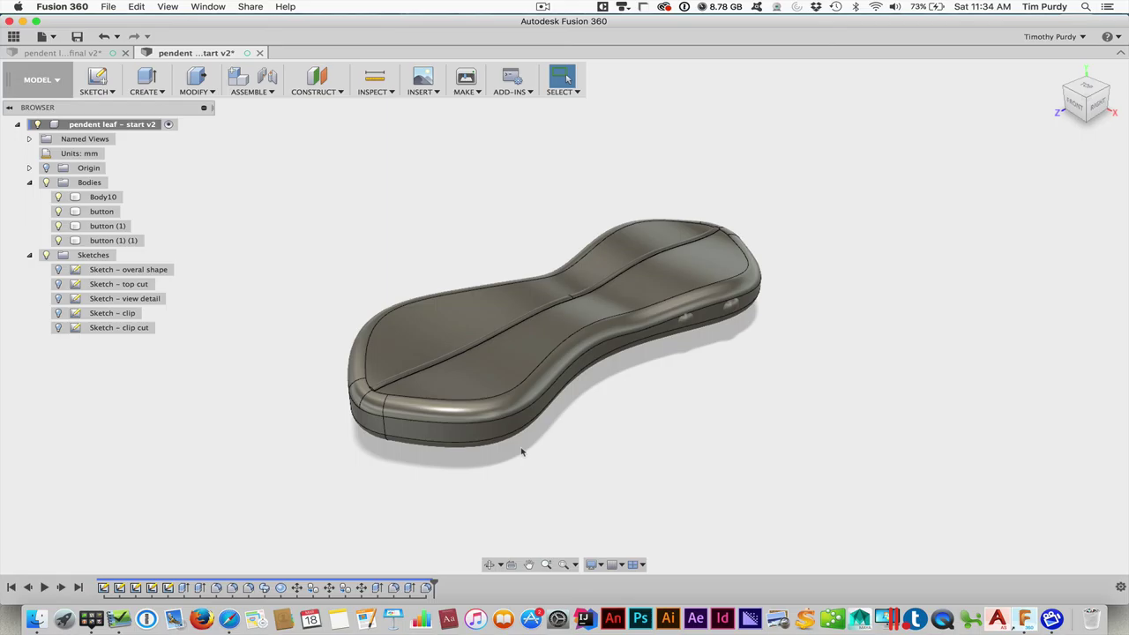